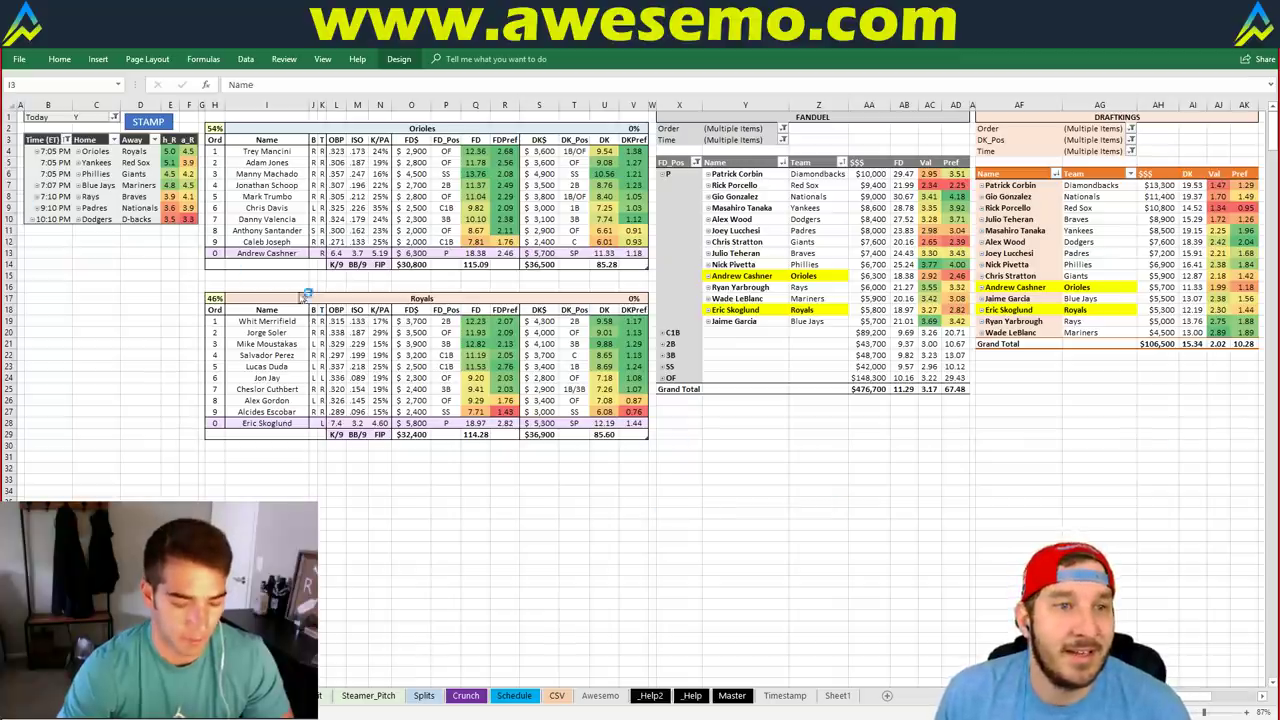
- Run the STAMP macro for the Orioles and Royals matchup
left_click(130, 238)
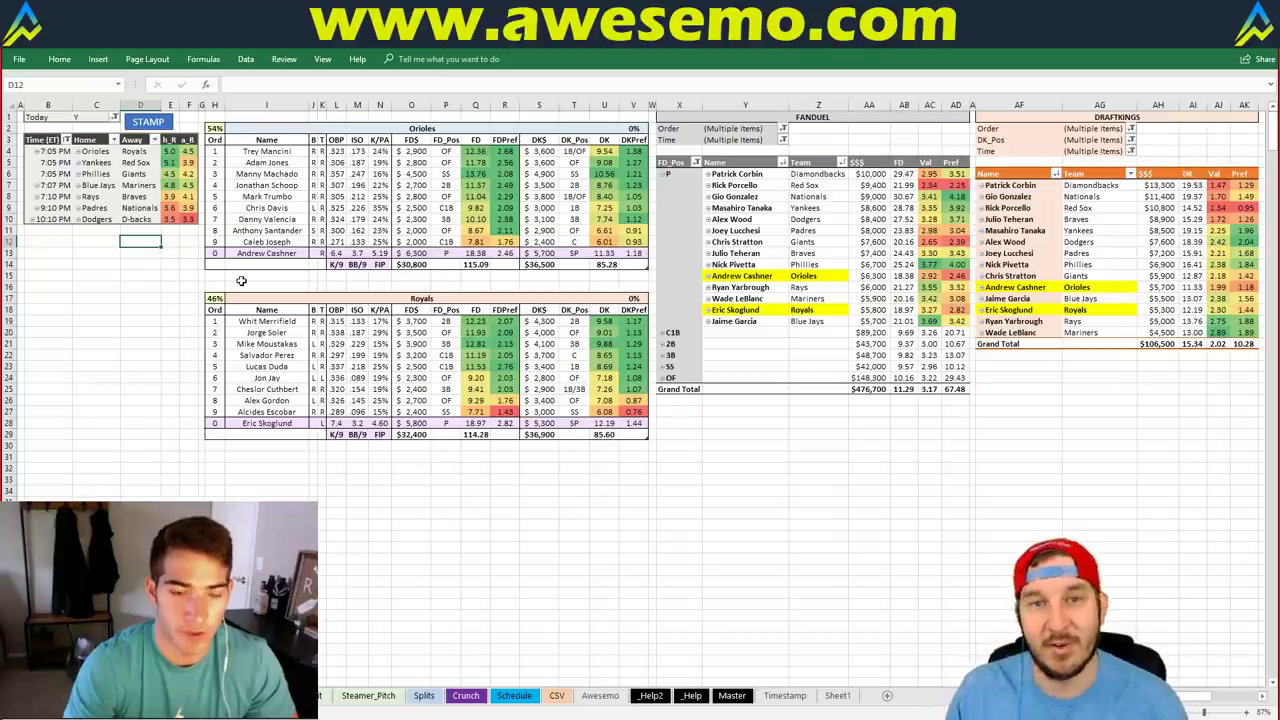
left_click(170, 240)
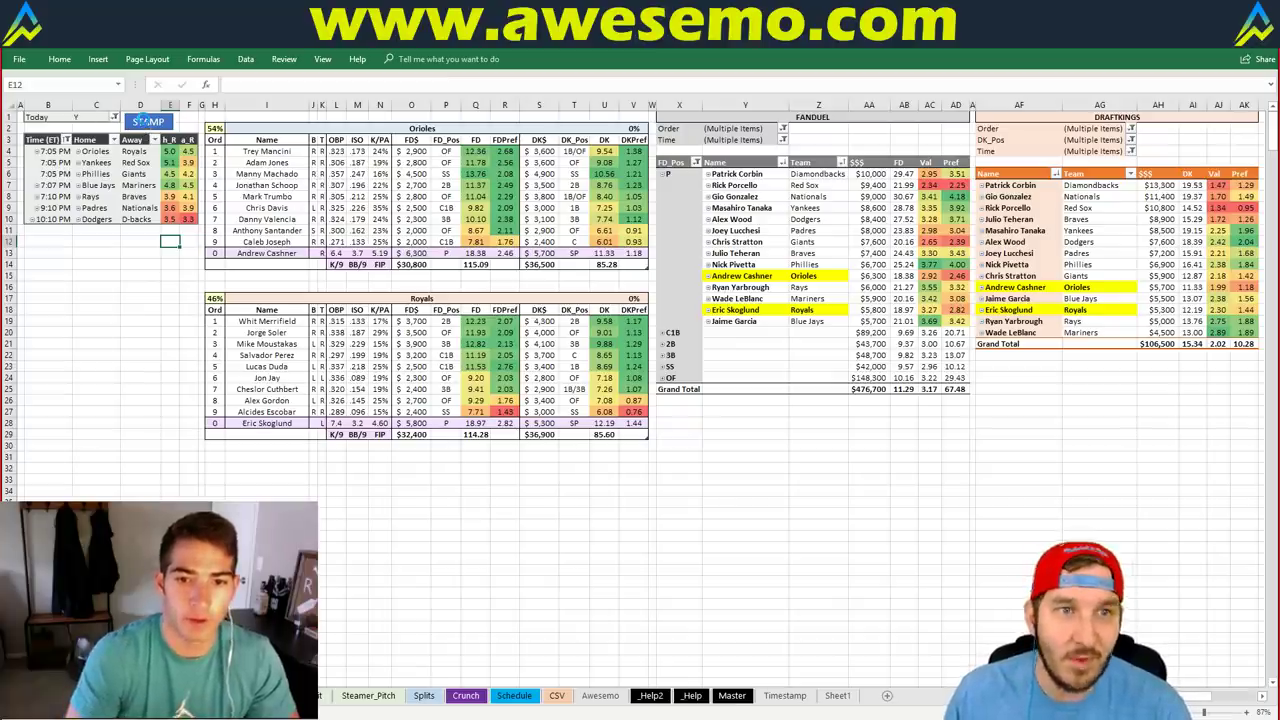
left_click(145, 121)
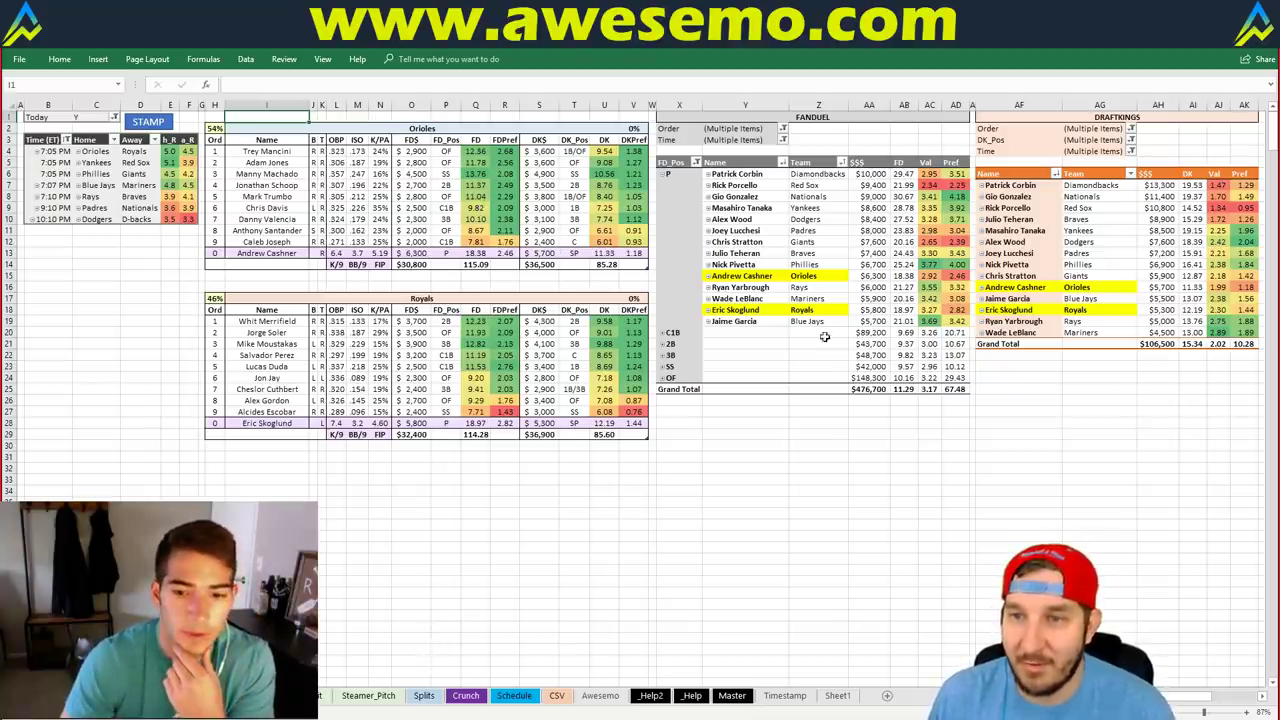
left_click(944, 416)
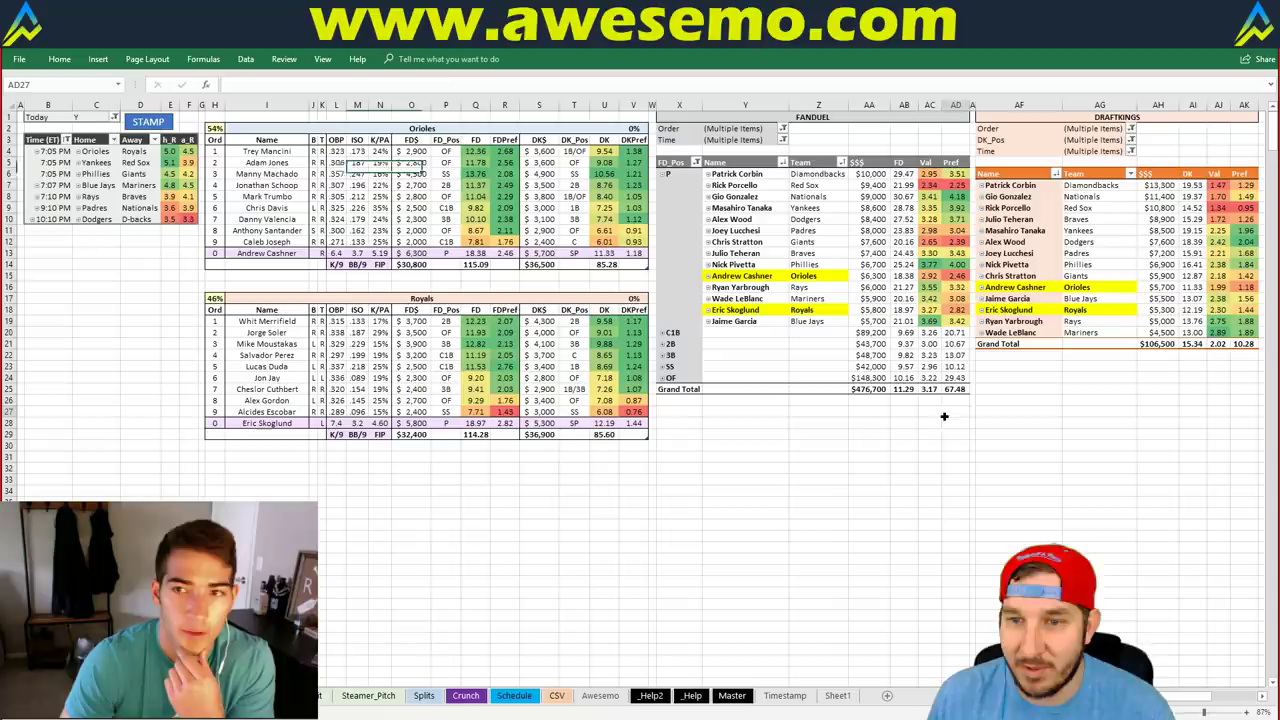
left_click(676, 411)
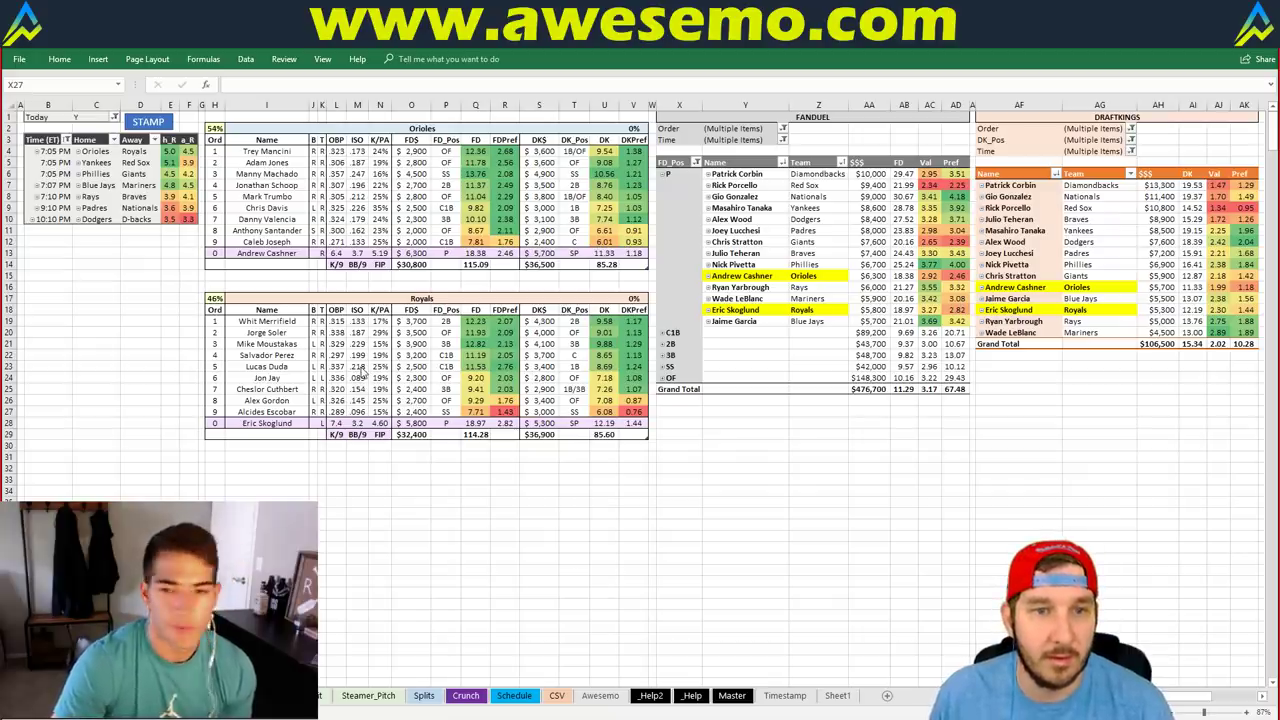
- In the player data sheet, set the Royals batting order to 6 for Whit Merrifield and 1 for Jon Jay, and return to the matchup sheet
key("ctrl+Page_Up")
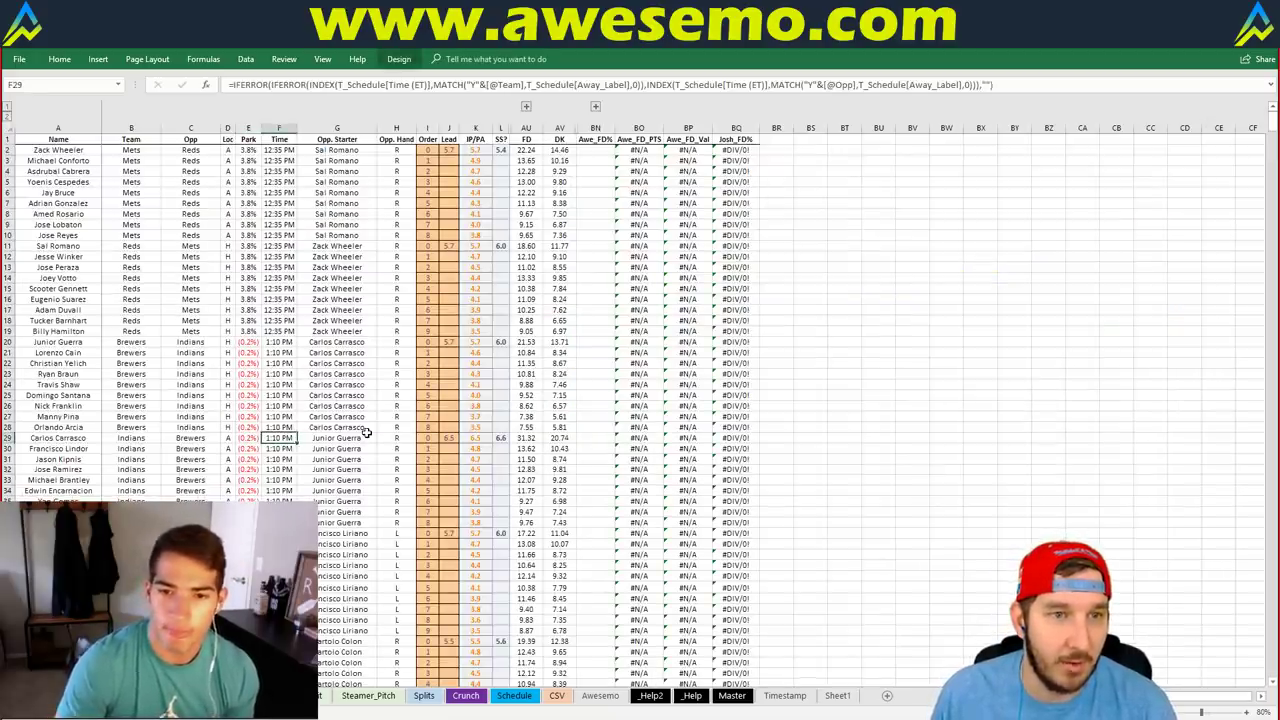
scroll(366, 432, "down", 12)
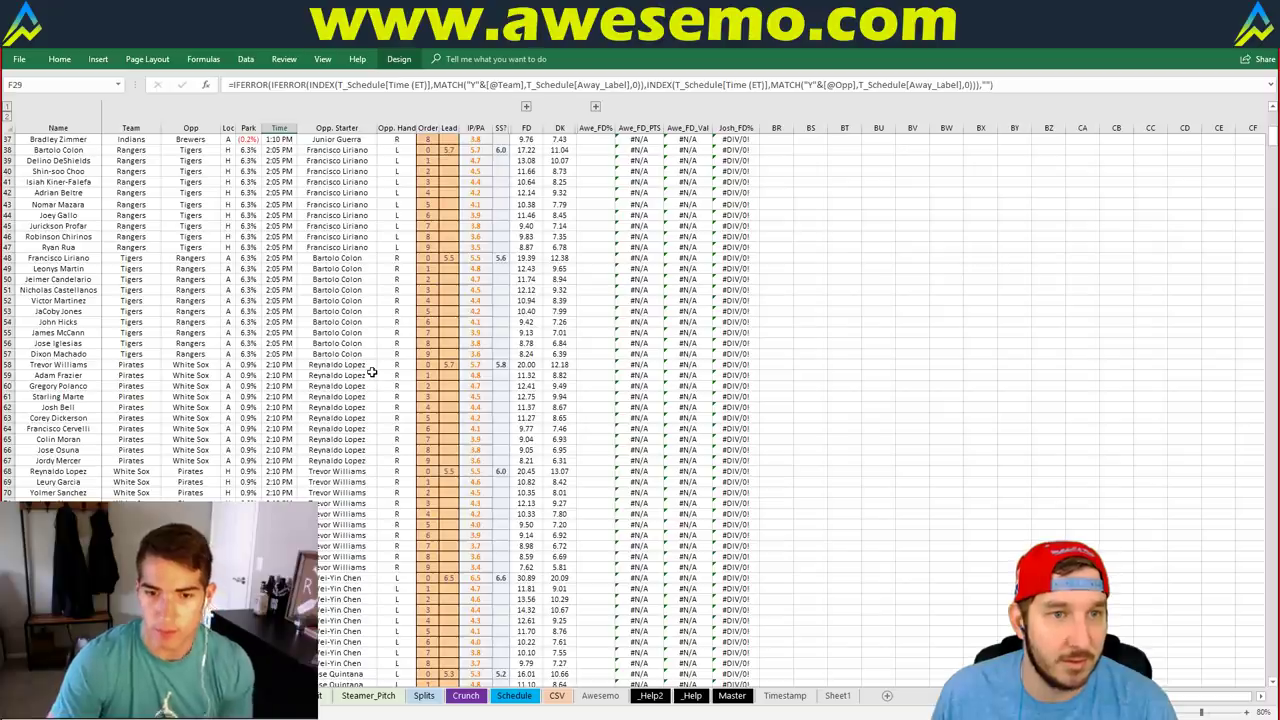
scroll(371, 372, "down", 20)
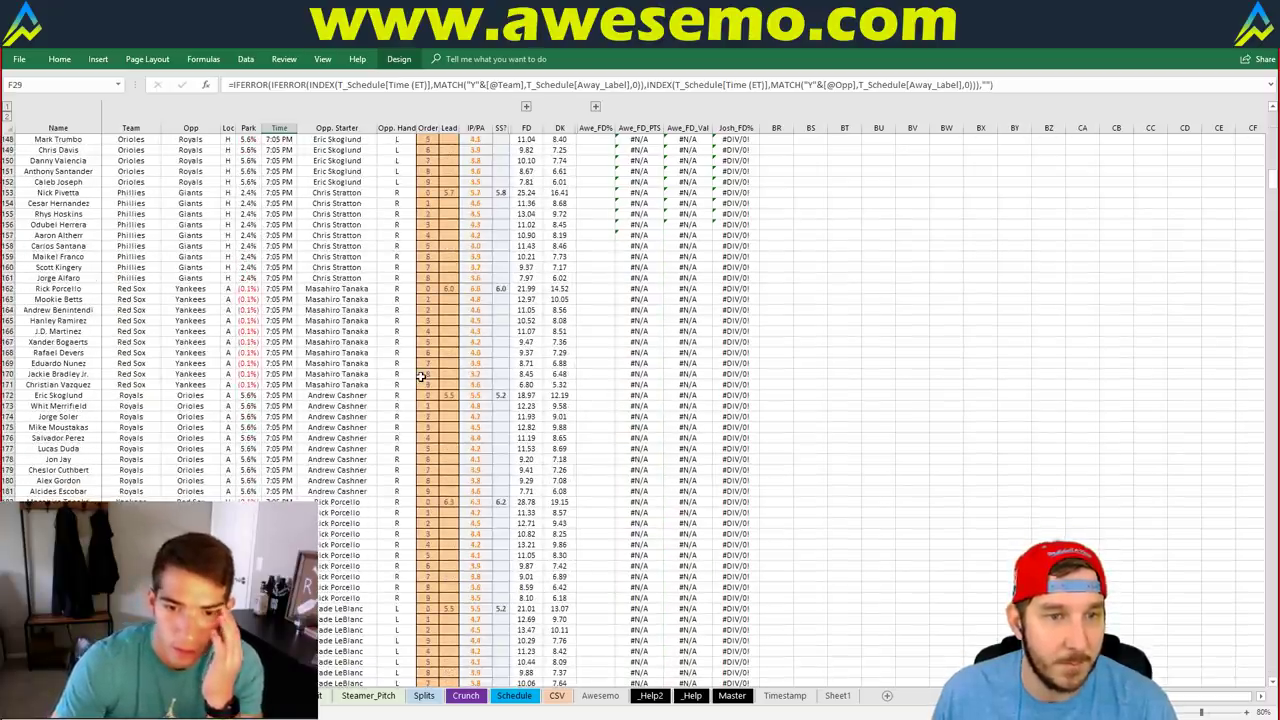
left_click(428, 407)
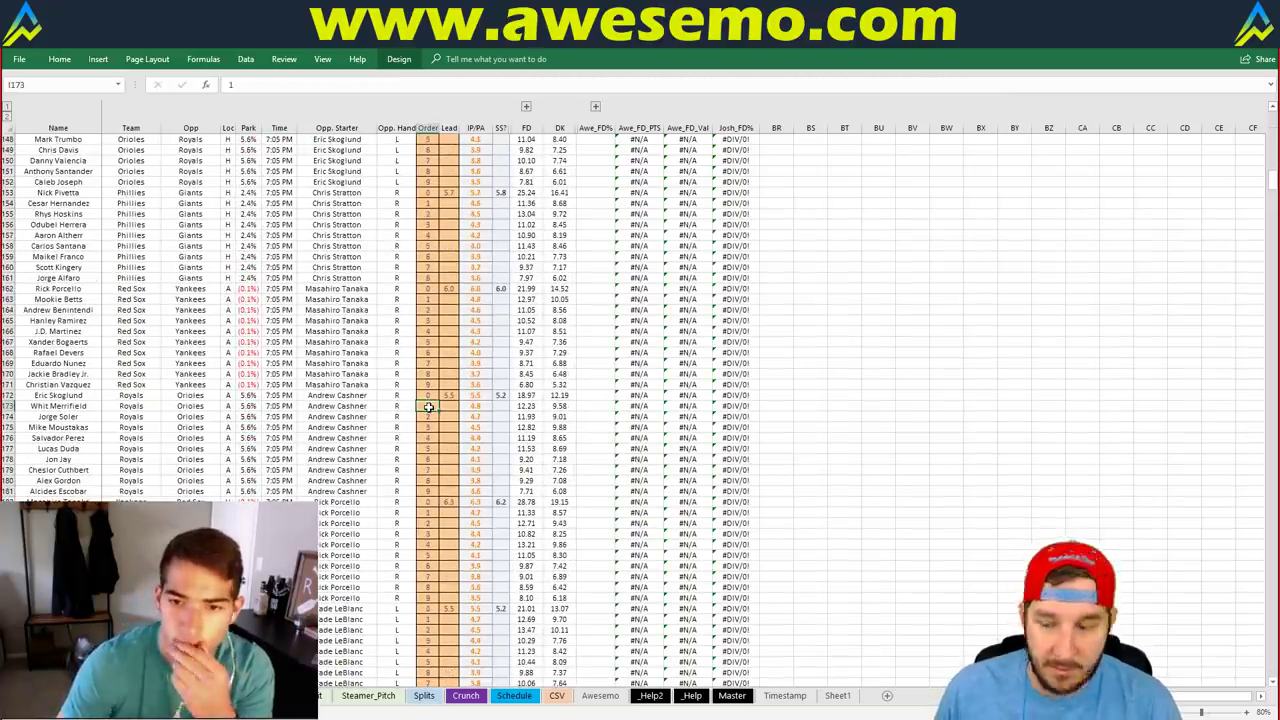
type("6")
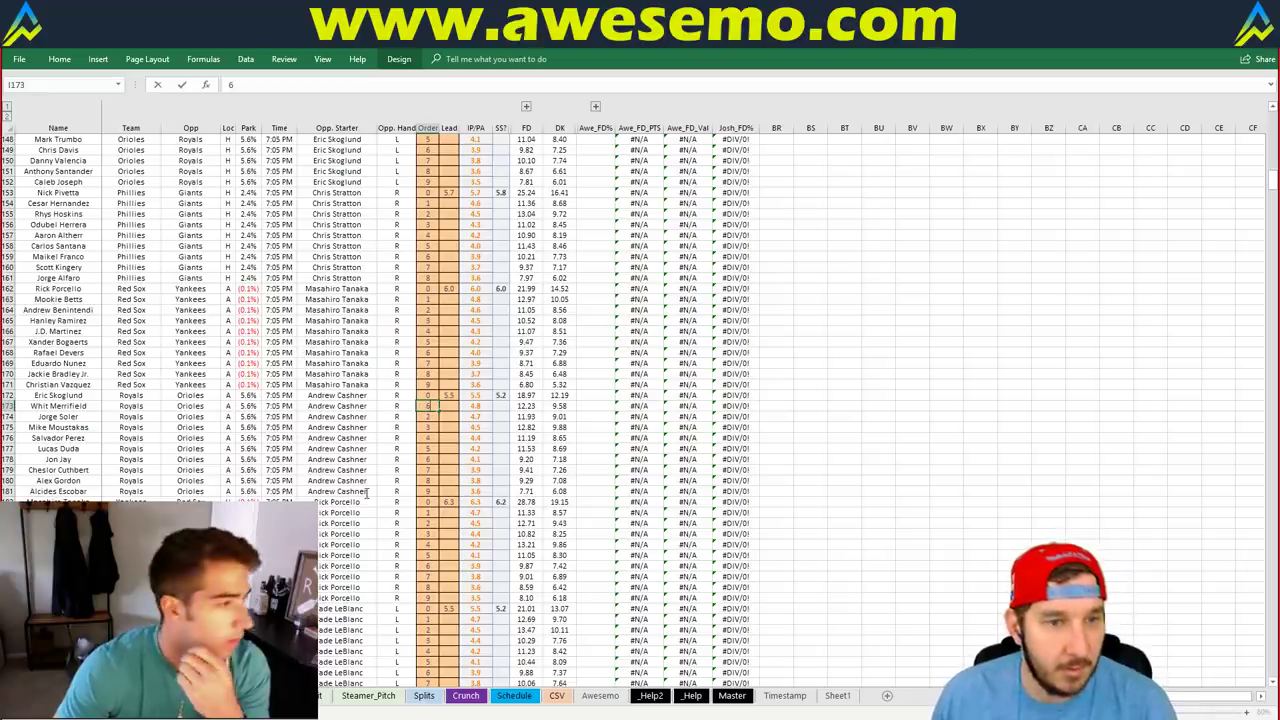
key("Return")
left_click(428, 459)
type("1")
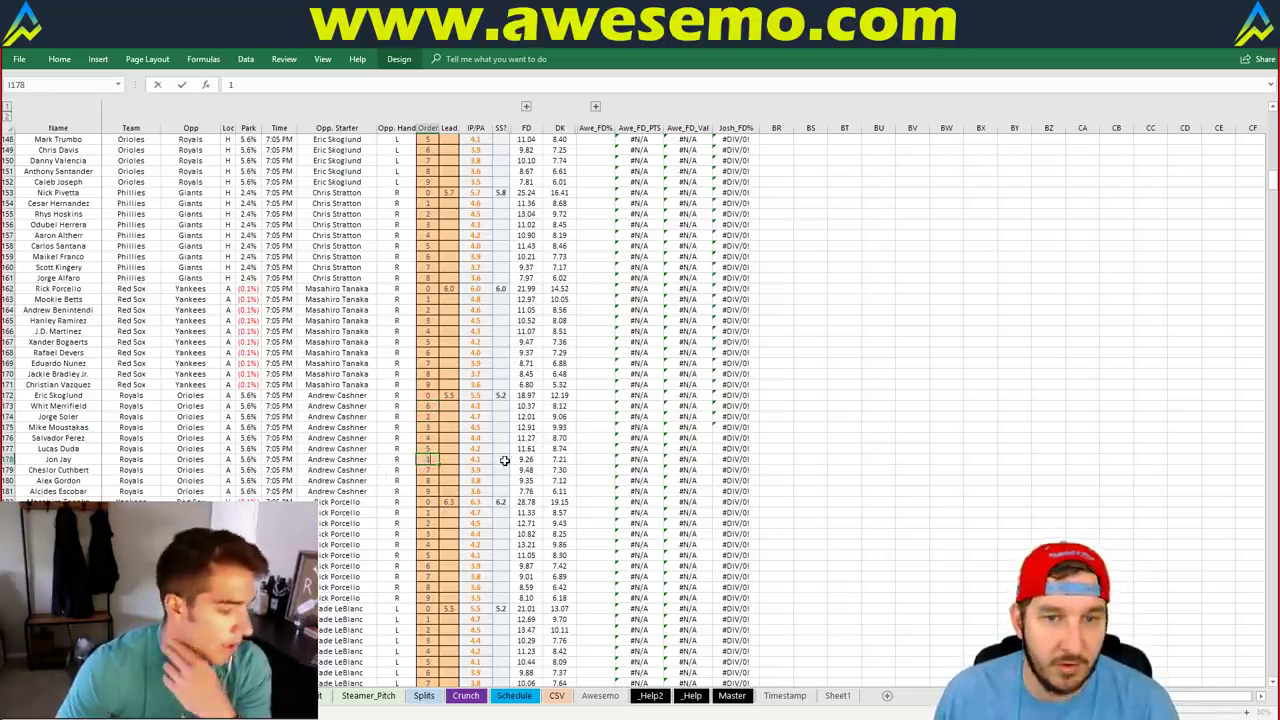
key("Return")
key("ctrl+Page_Up")
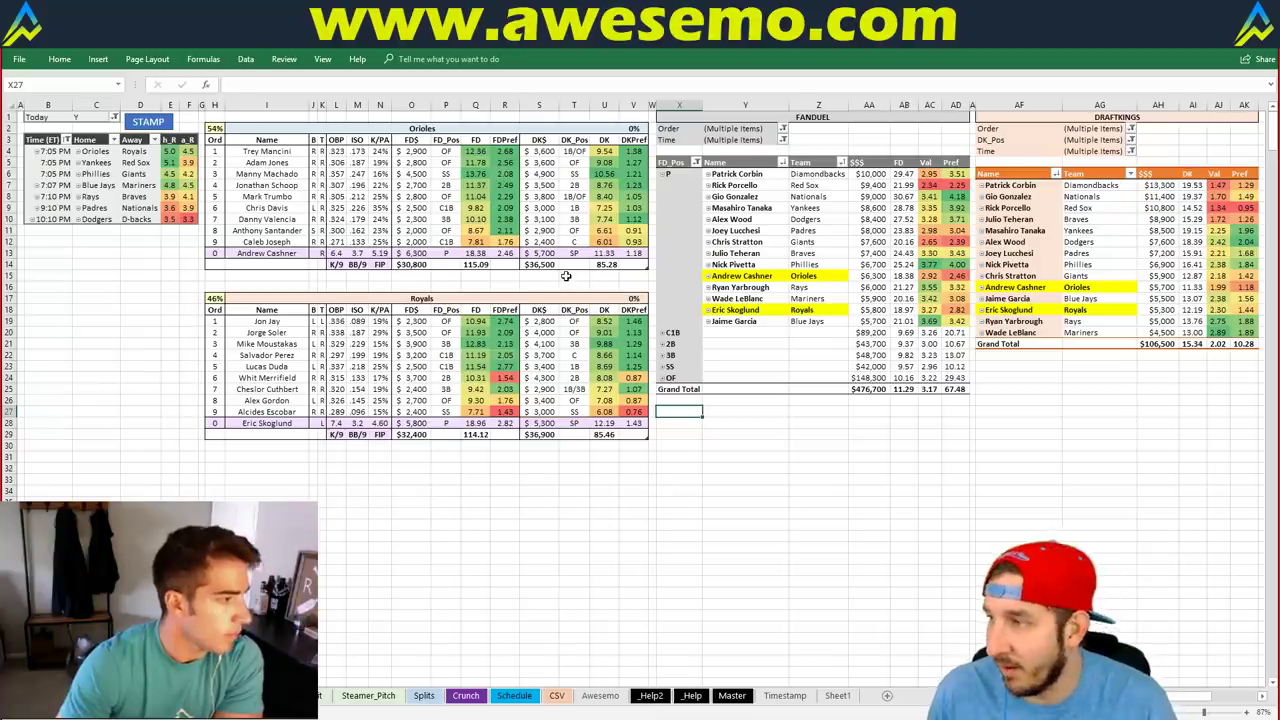
left_click(315, 288)
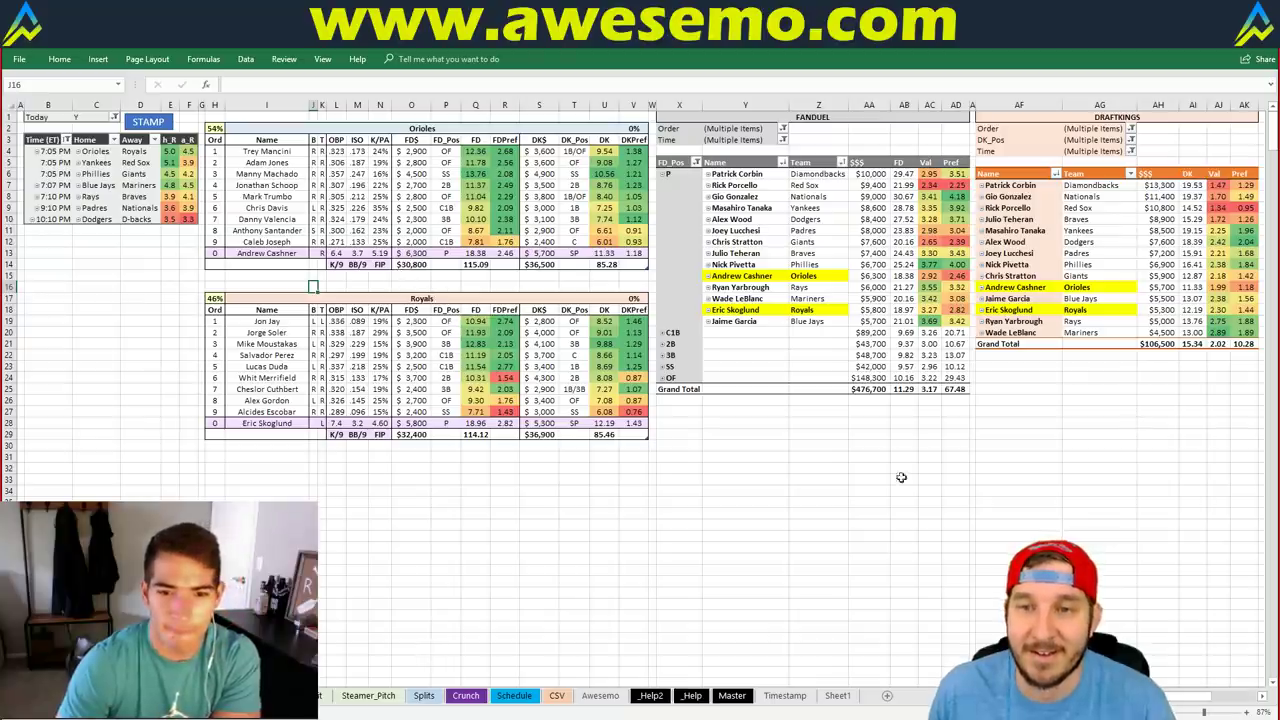
left_click(851, 434)
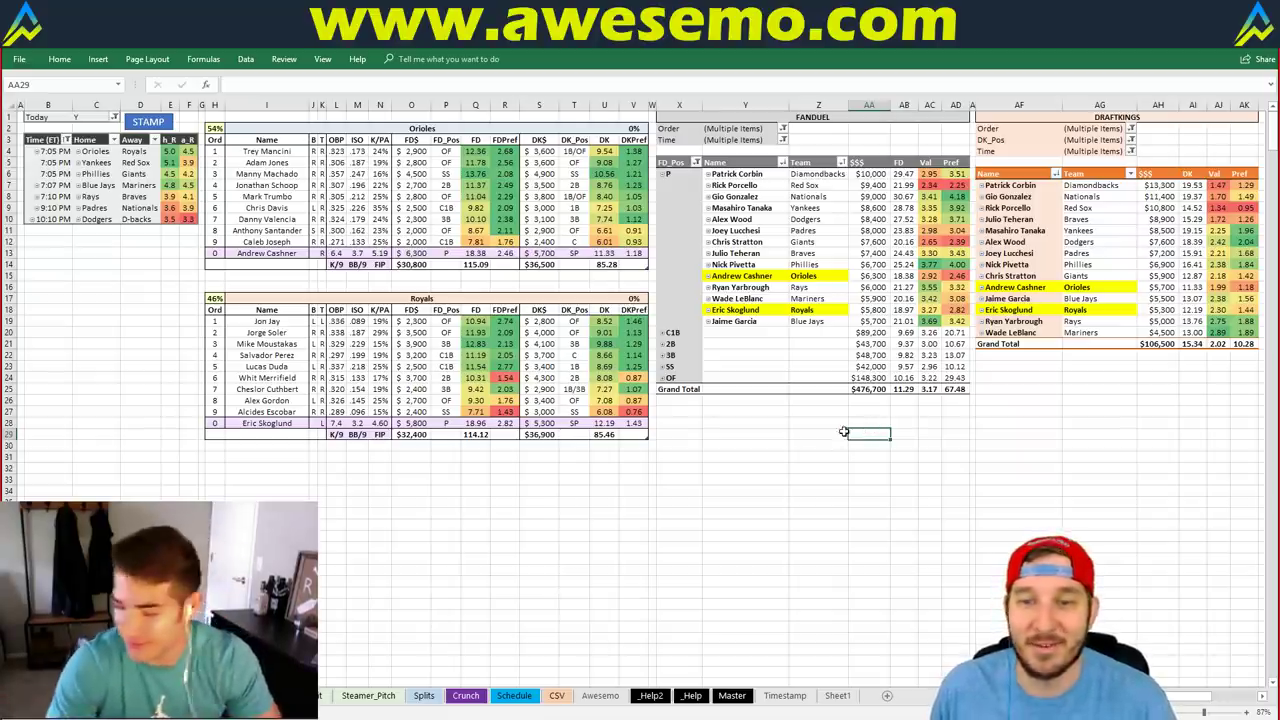
left_click(834, 424)
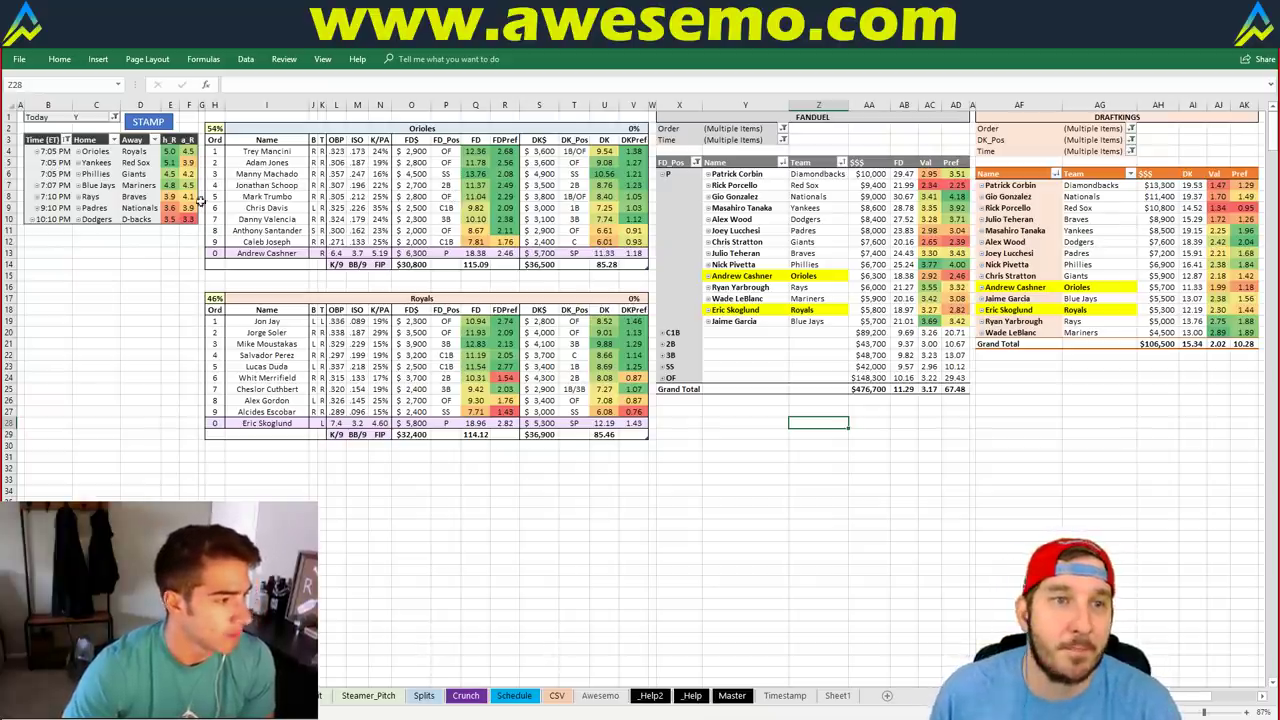
- Set the team heading of the upper lineup table in I2 to Yankees to load their matchup
left_click(389, 130)
type("Yankees'")
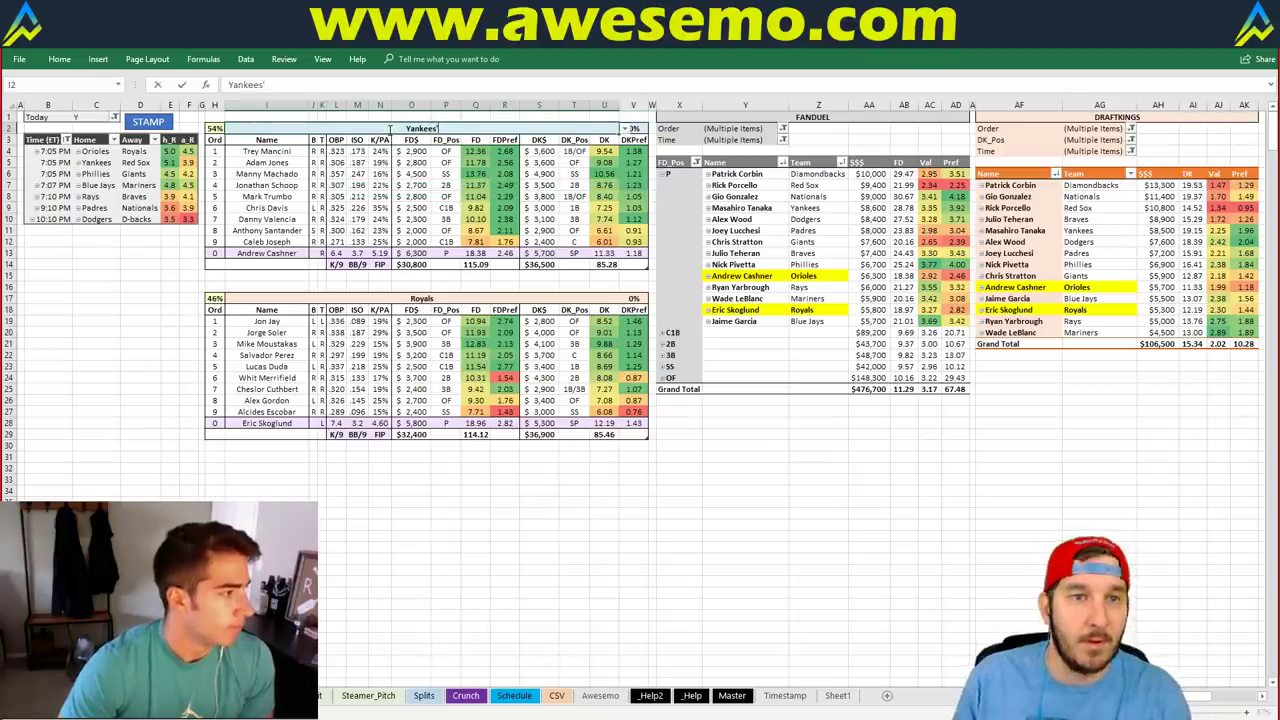
key("Return")
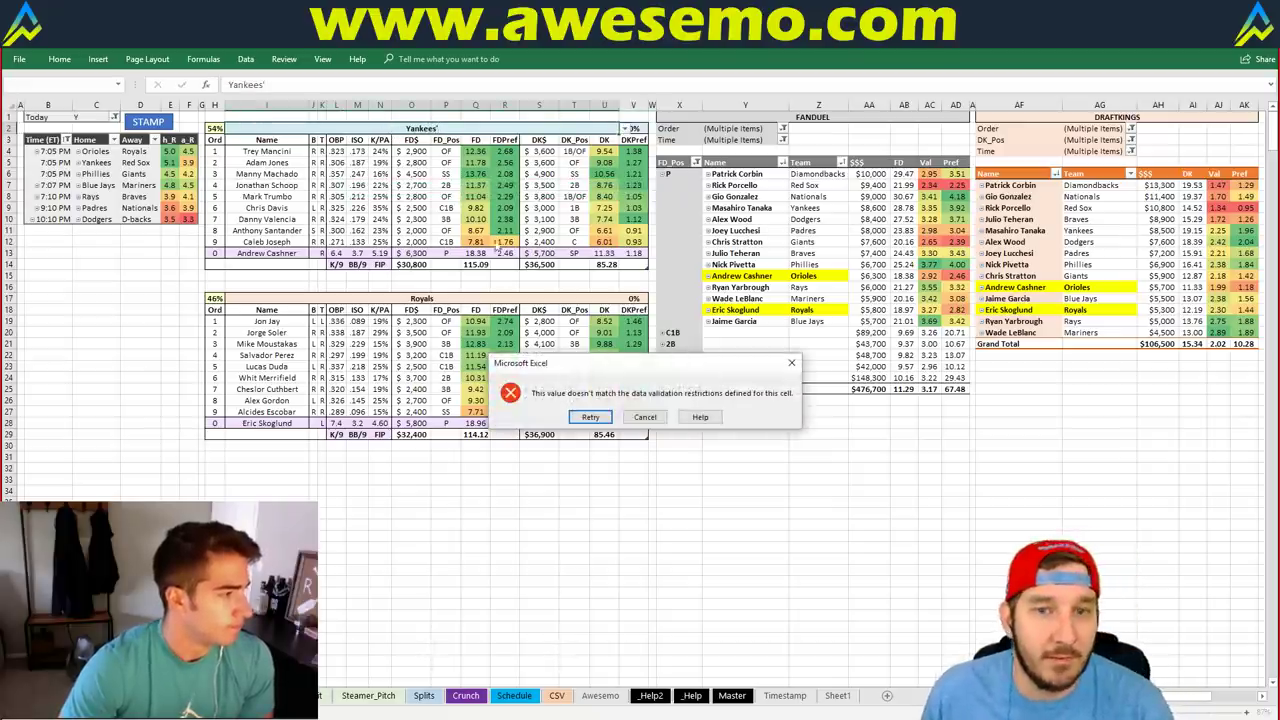
key("Escape")
type("Yankees")
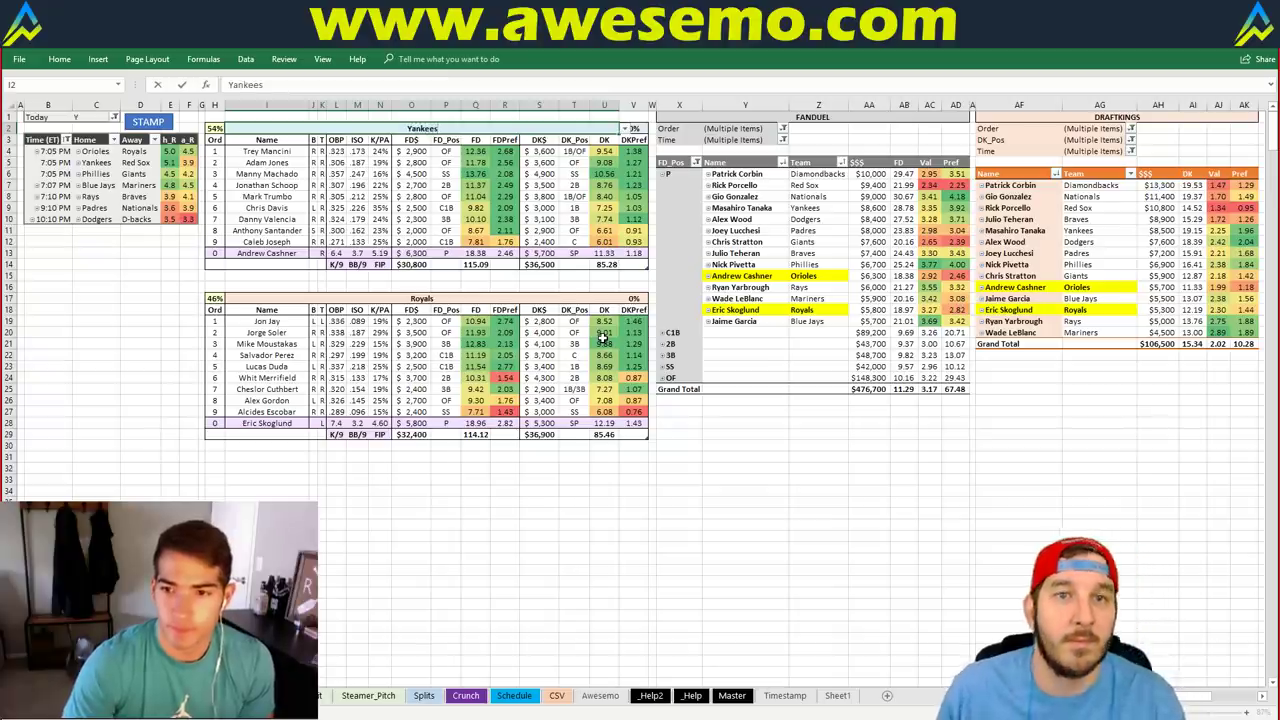
key("Return")
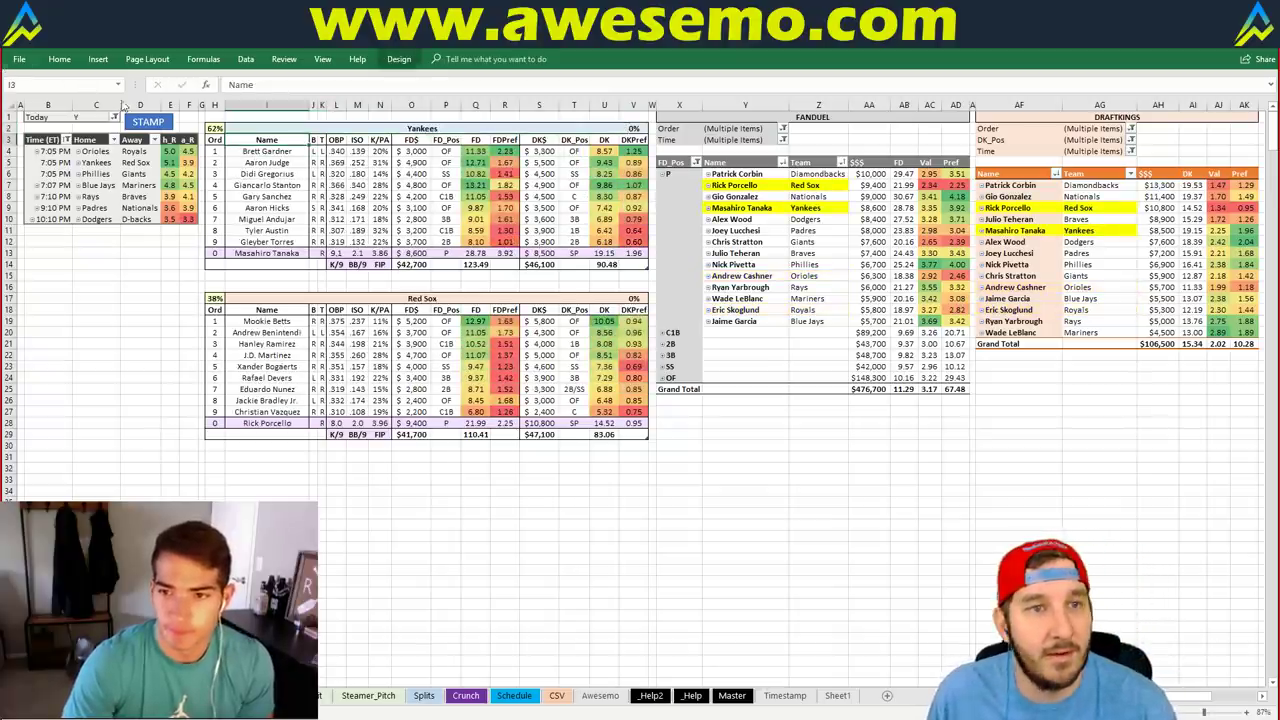
key("Up")
key("Up")
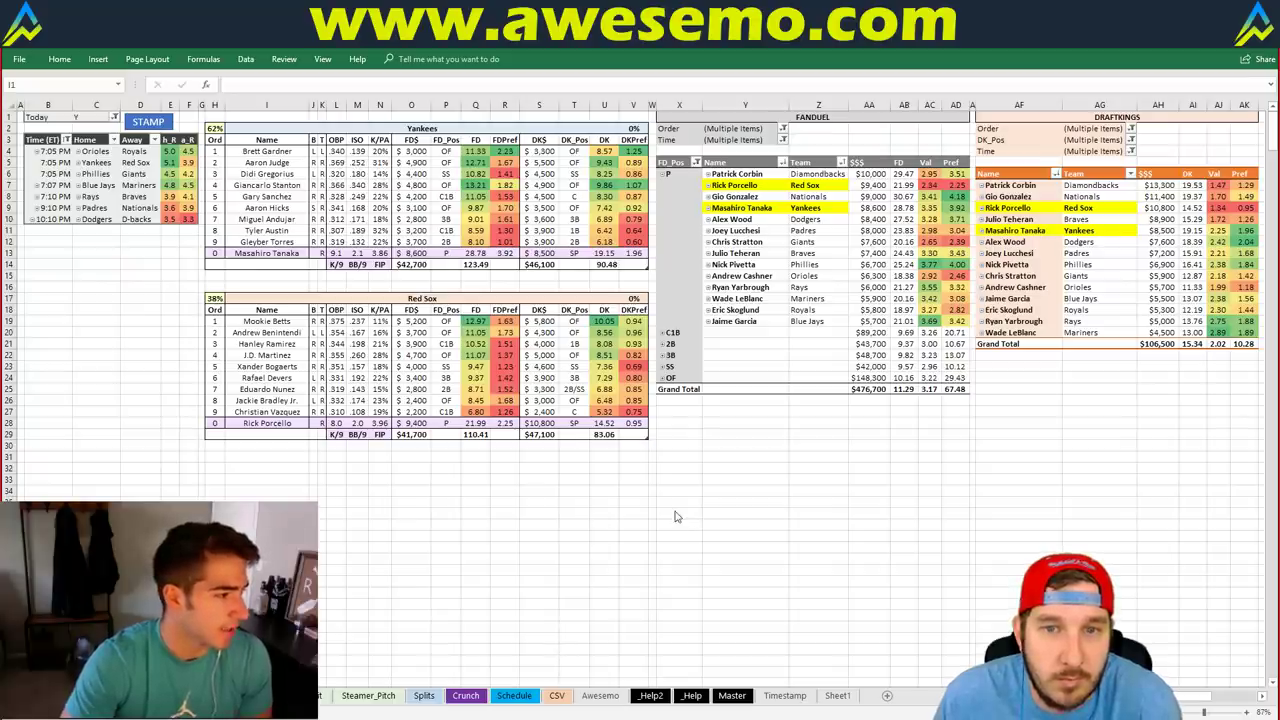
left_click(676, 446)
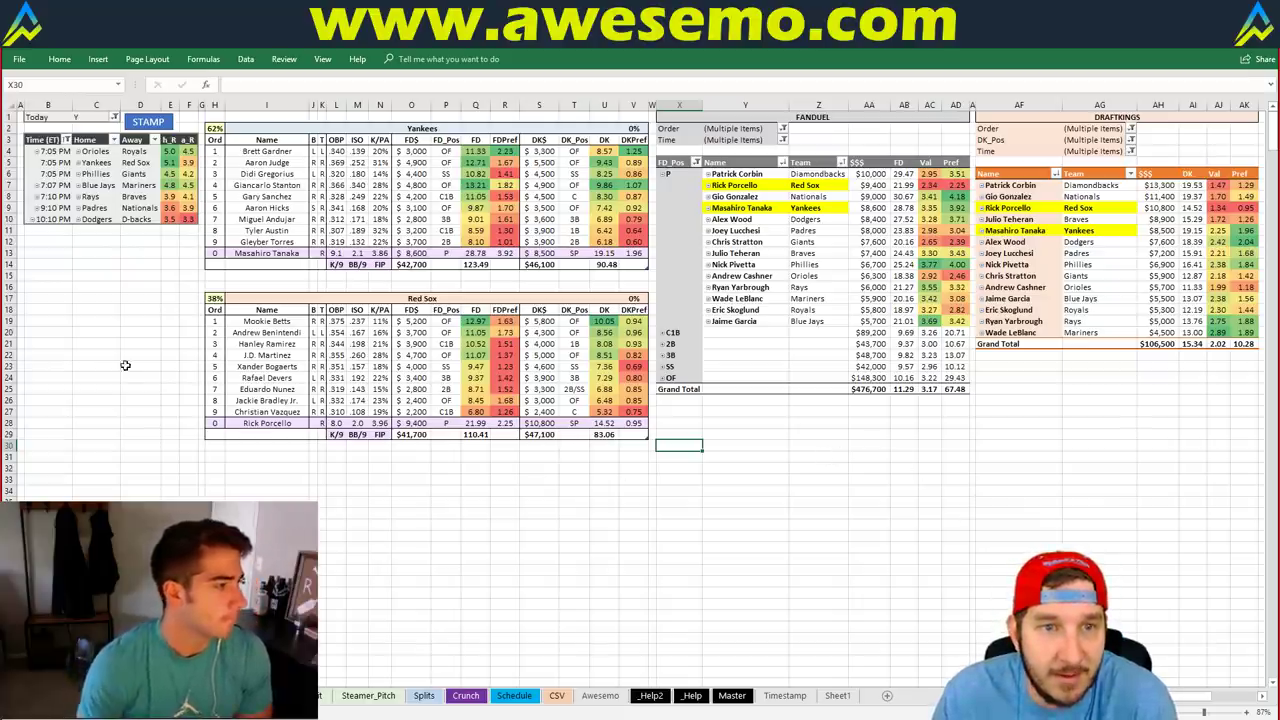
left_click(140, 333)
left_click(100, 250)
left_click(57, 240)
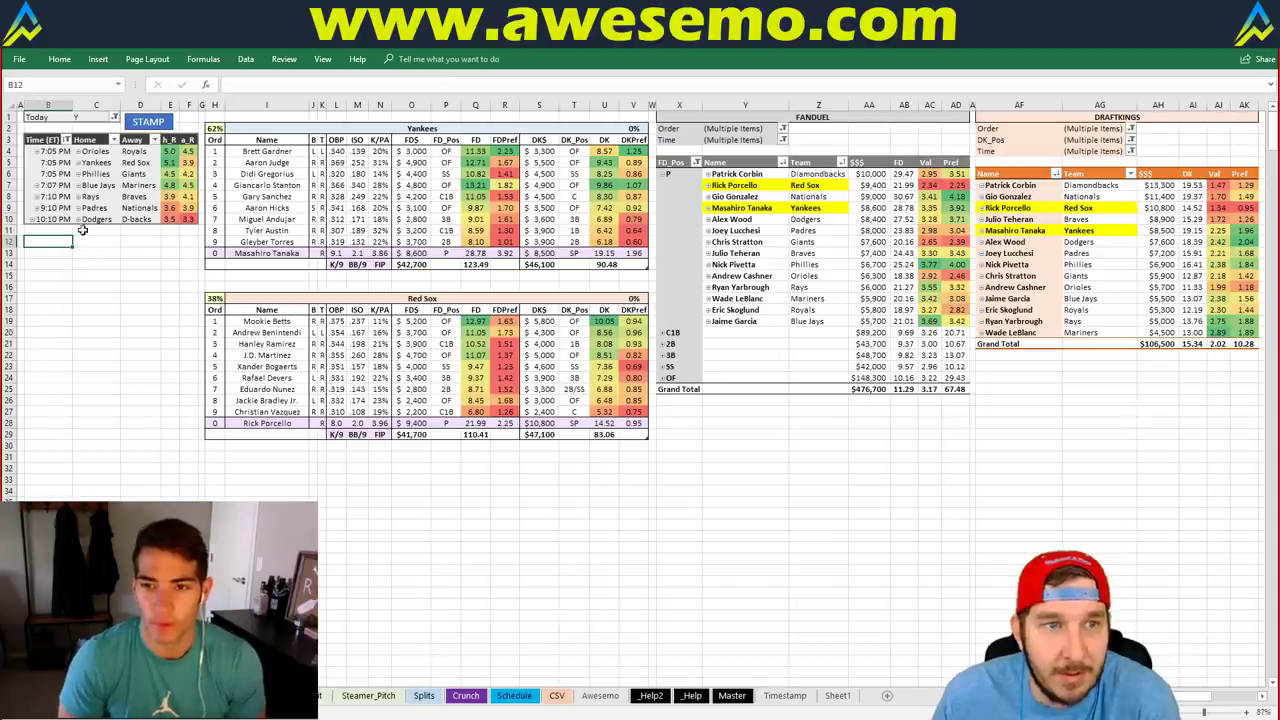
- Set the upper lineup's team in I2 to Phillies and run the STAMP macro for that matchup
left_click(331, 128)
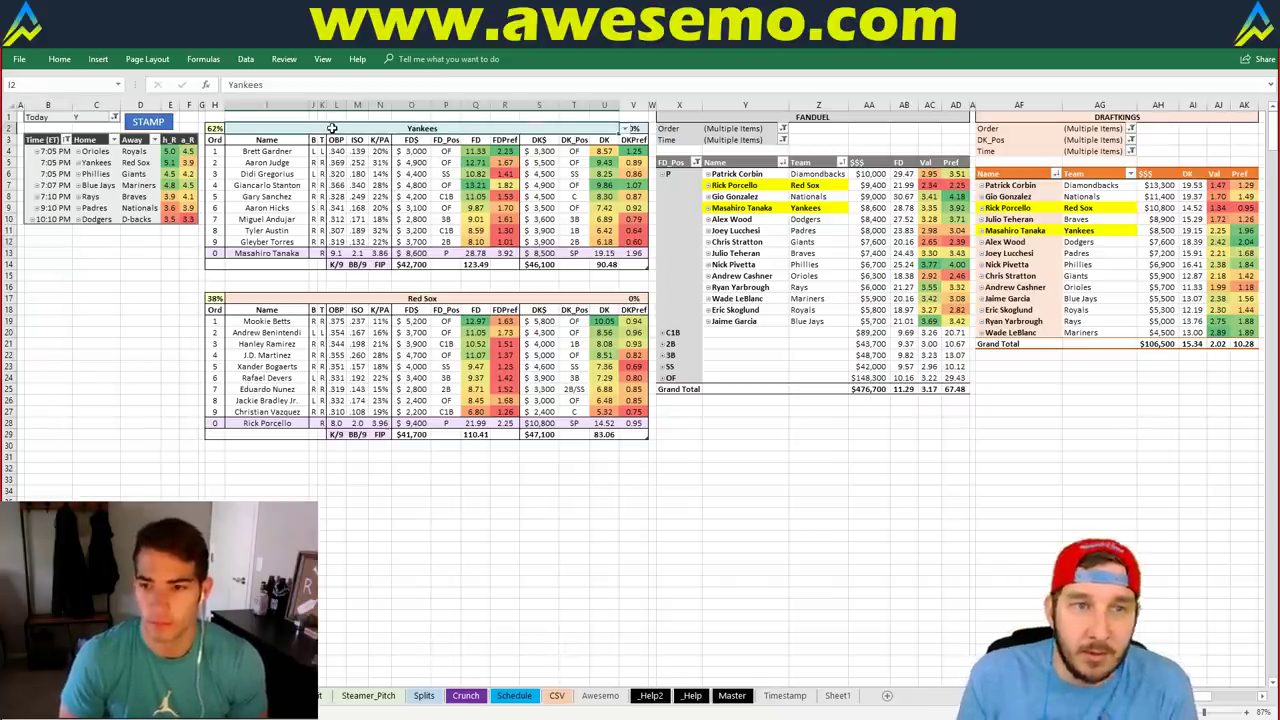
type("Phillies")
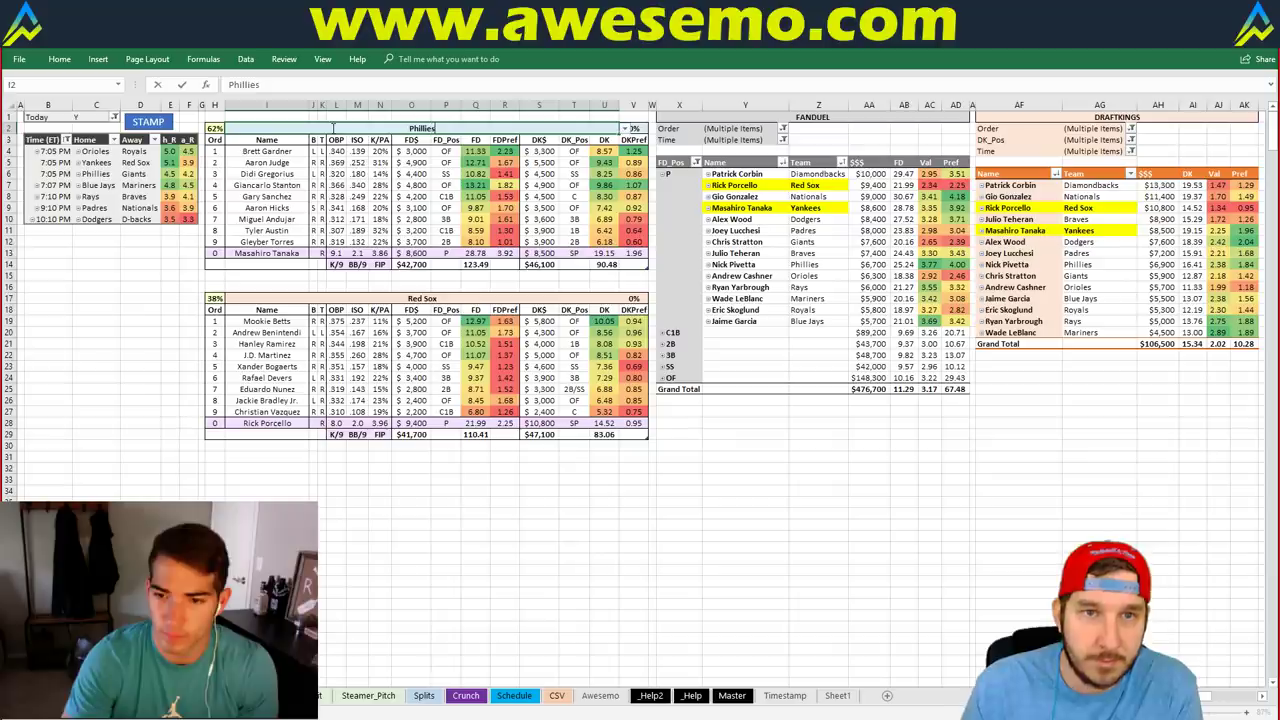
key("Return")
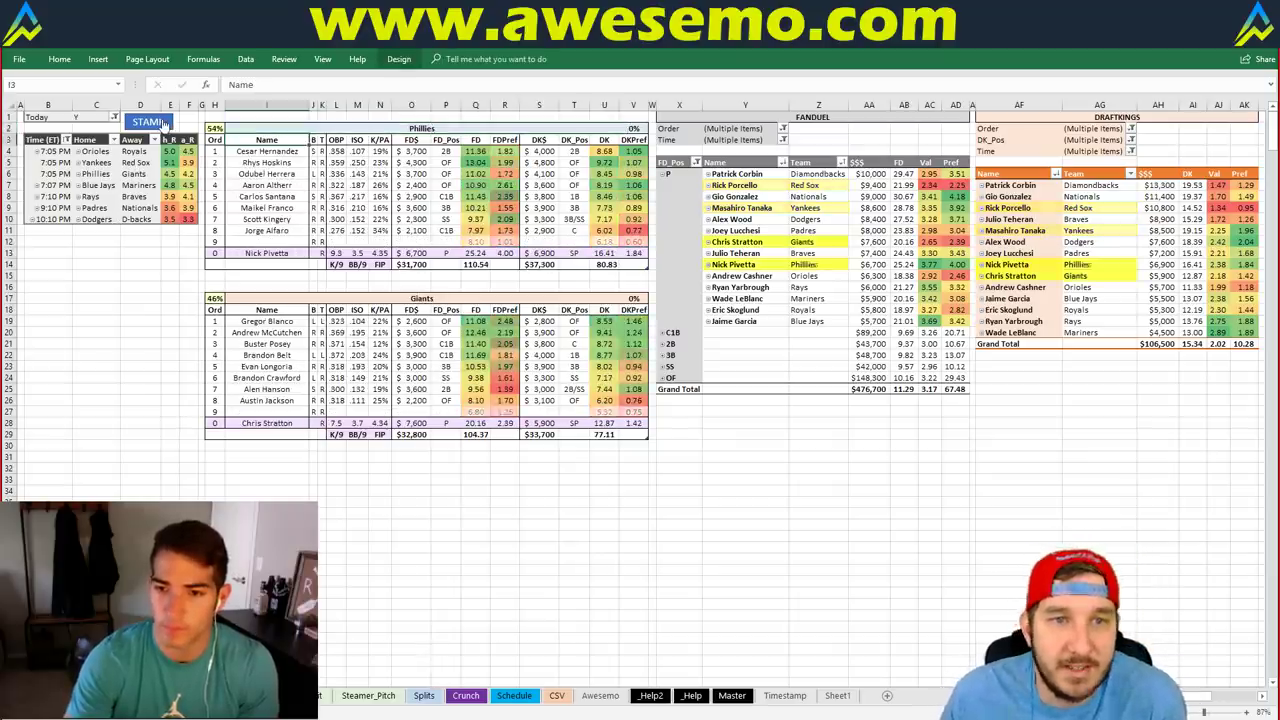
left_click(160, 121)
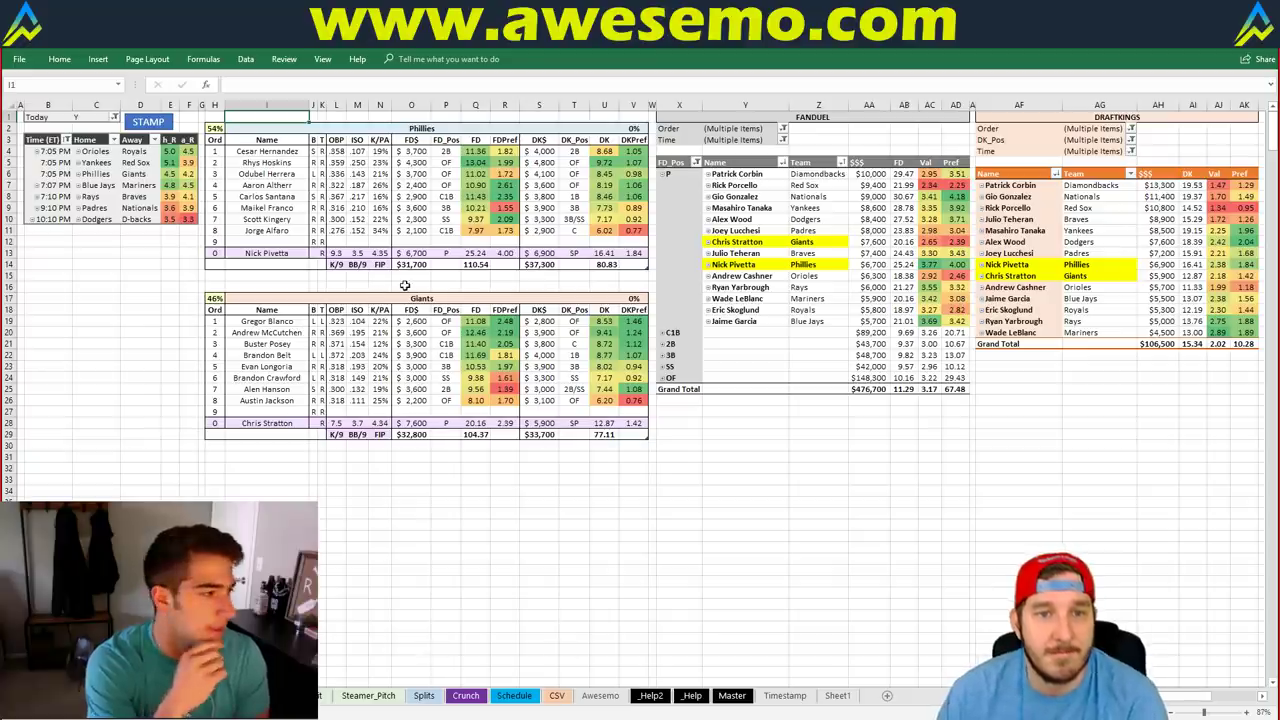
- Load the Blue Jays matchup by setting the upper lineup's team in I2 to Blue Jays
left_click(453, 265)
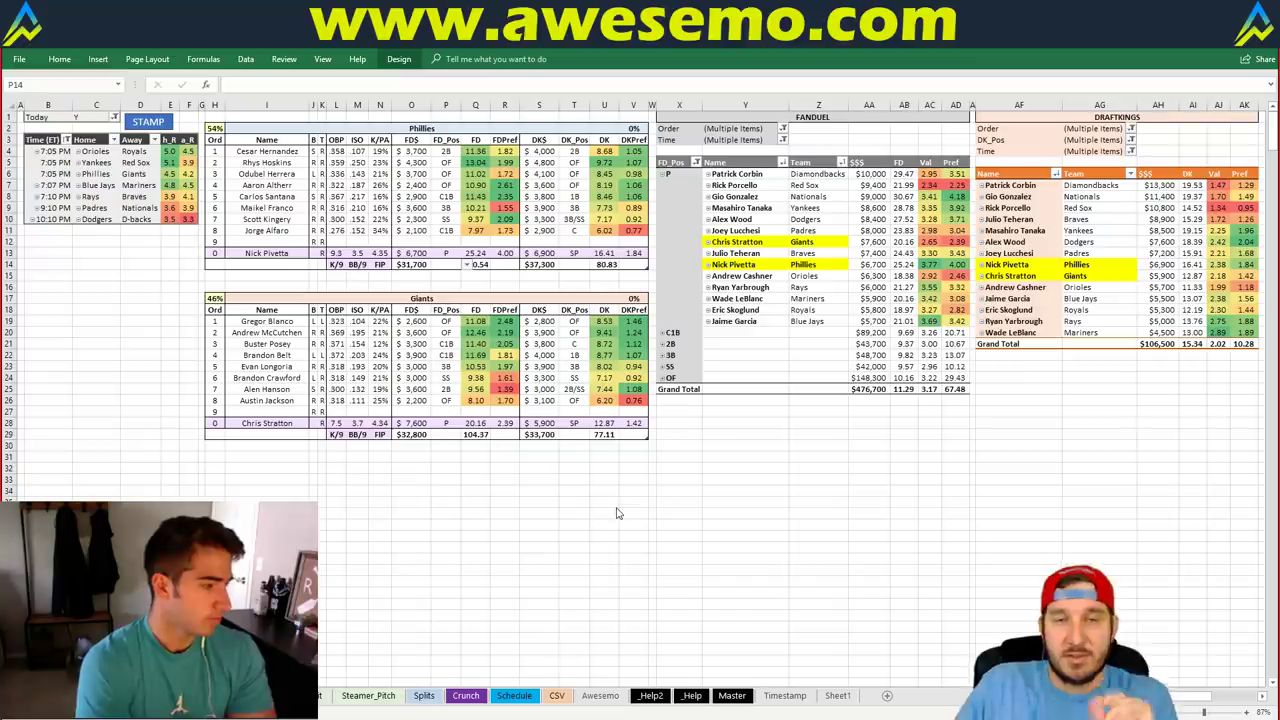
left_click(451, 128)
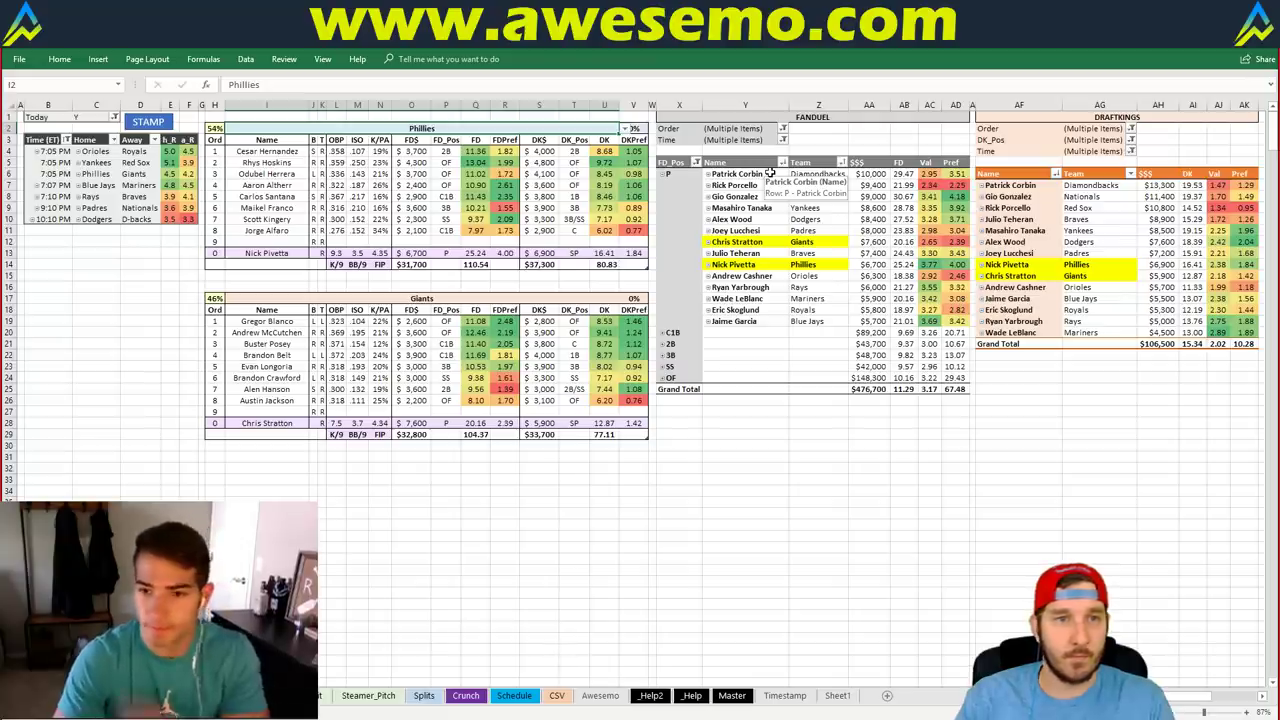
type("Blue")
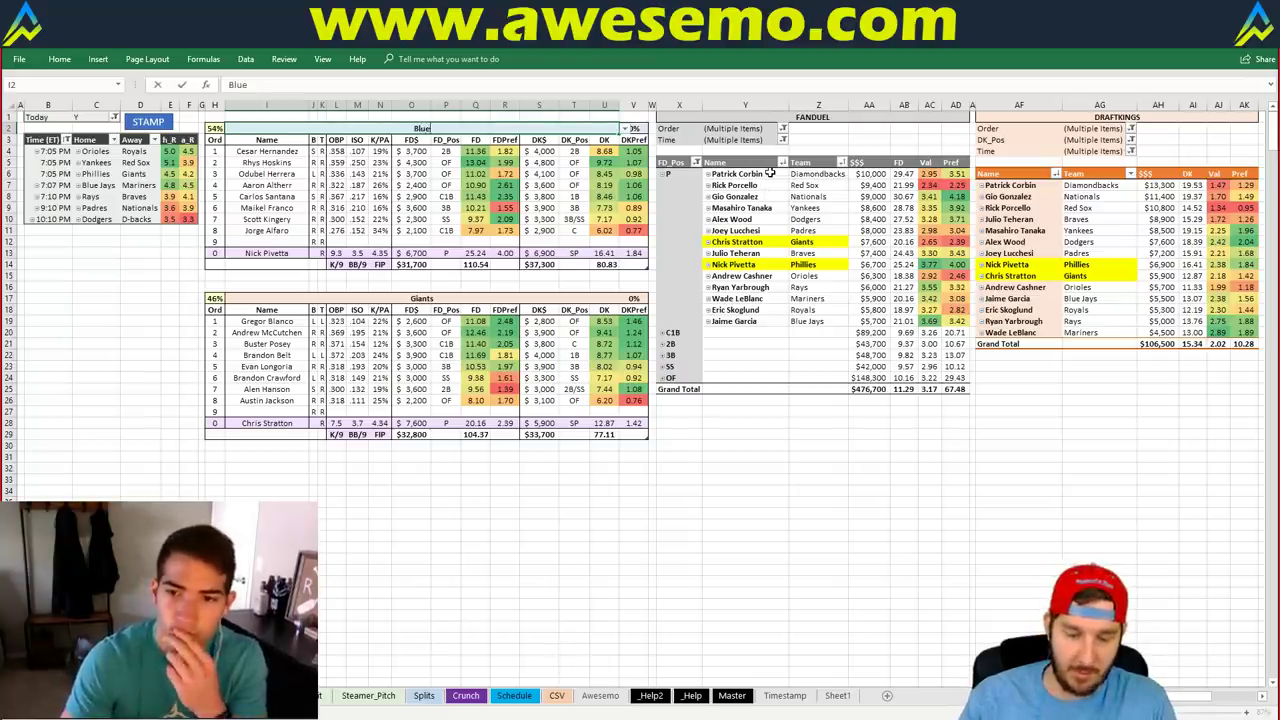
type(" Jays")
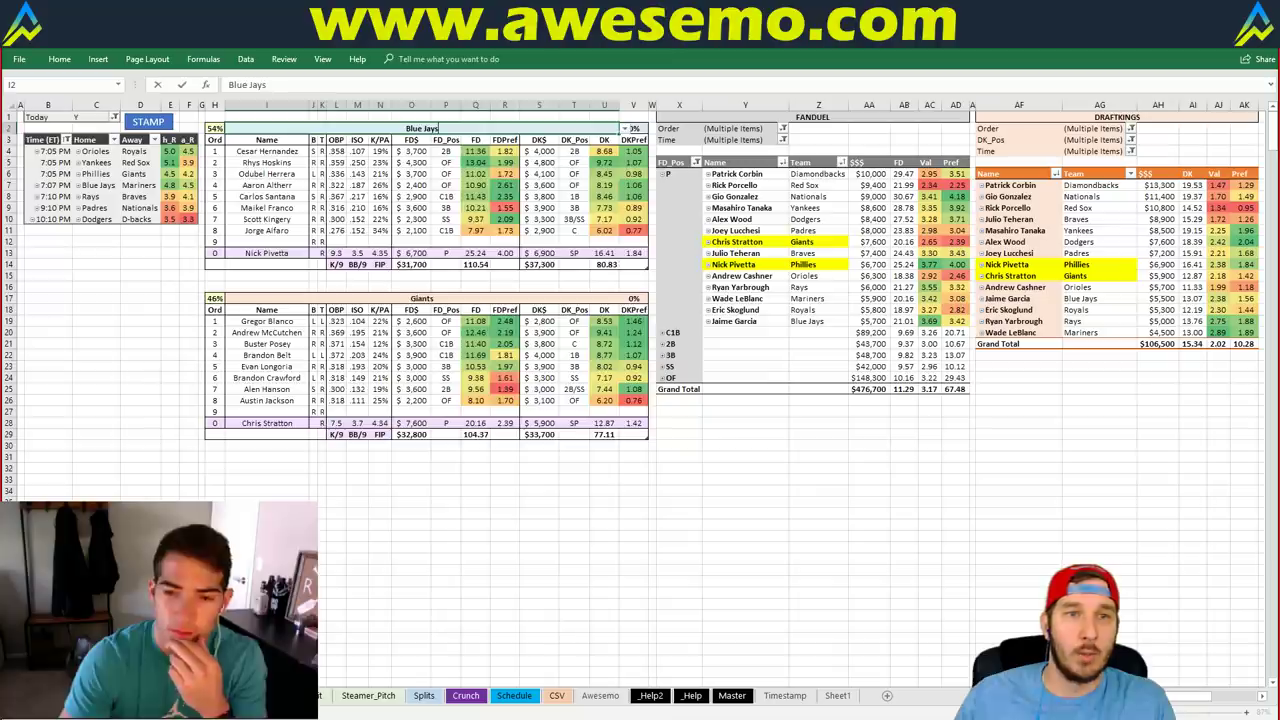
key("Return")
left_click(300, 117)
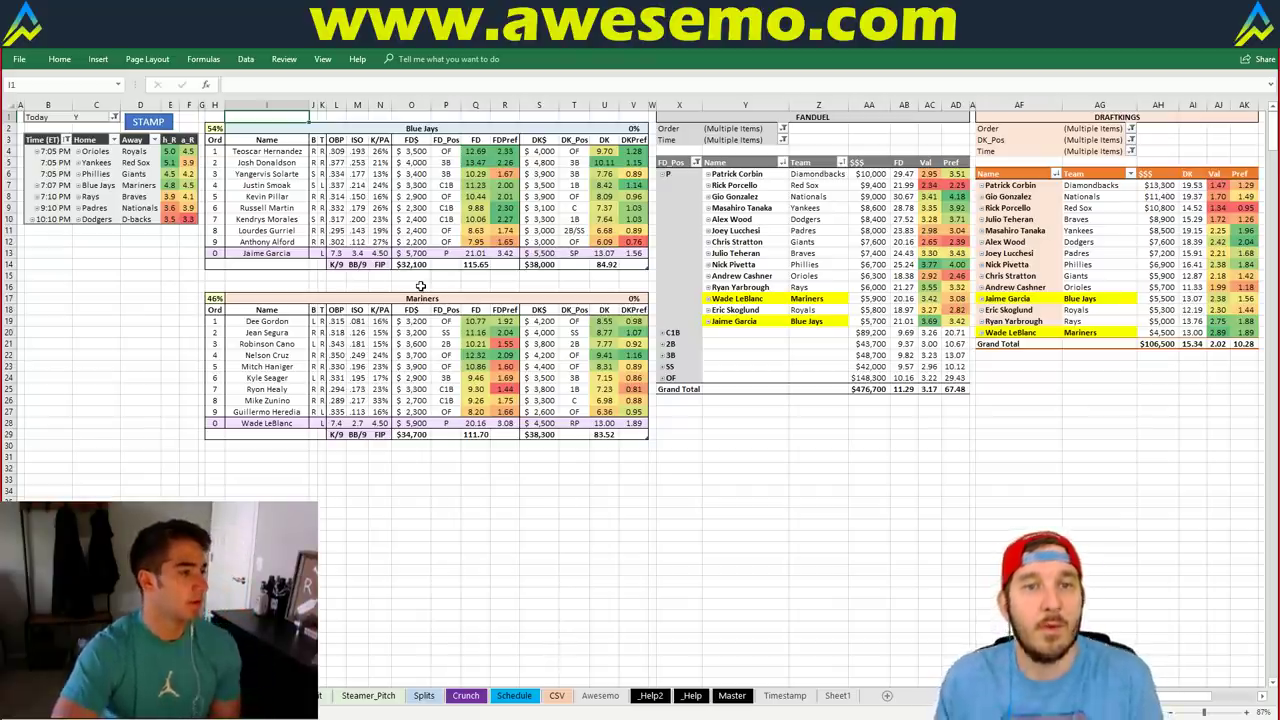
- Set the upper lineup's team in I2 to Rays and run the STAMP macro for that game
left_click(372, 124)
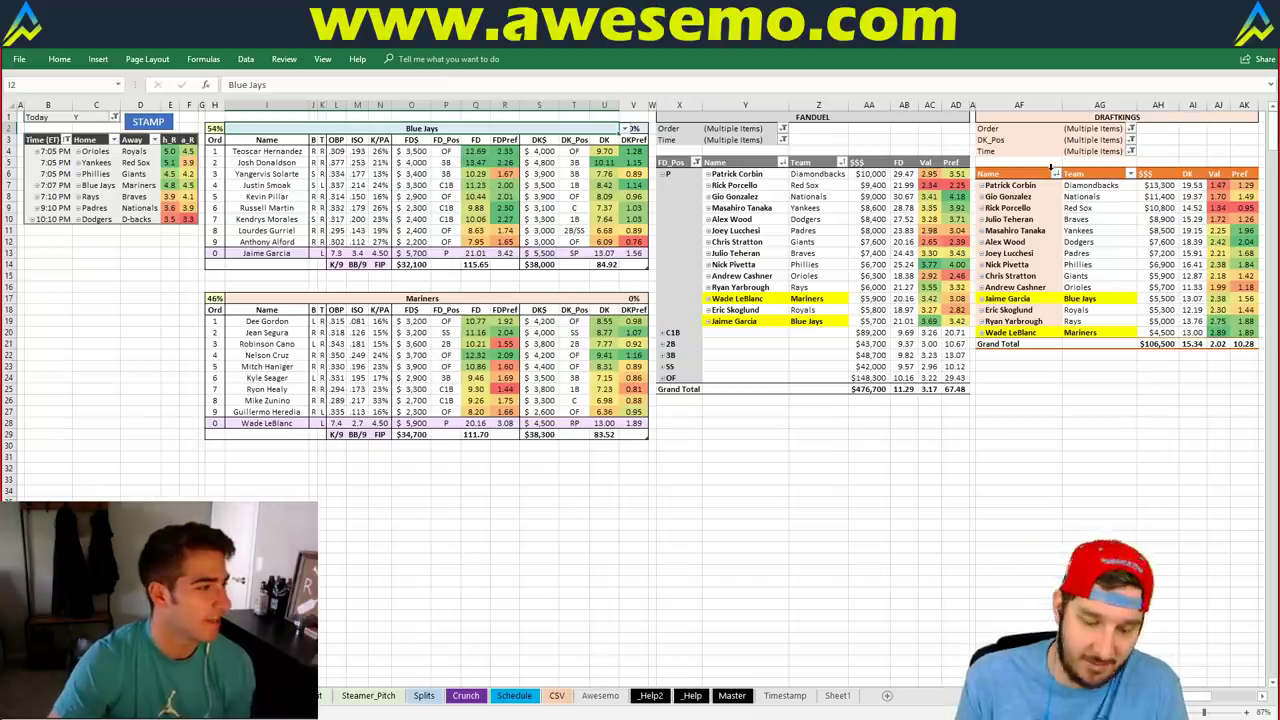
key("alt+Down")
key("Down")
key("Return")
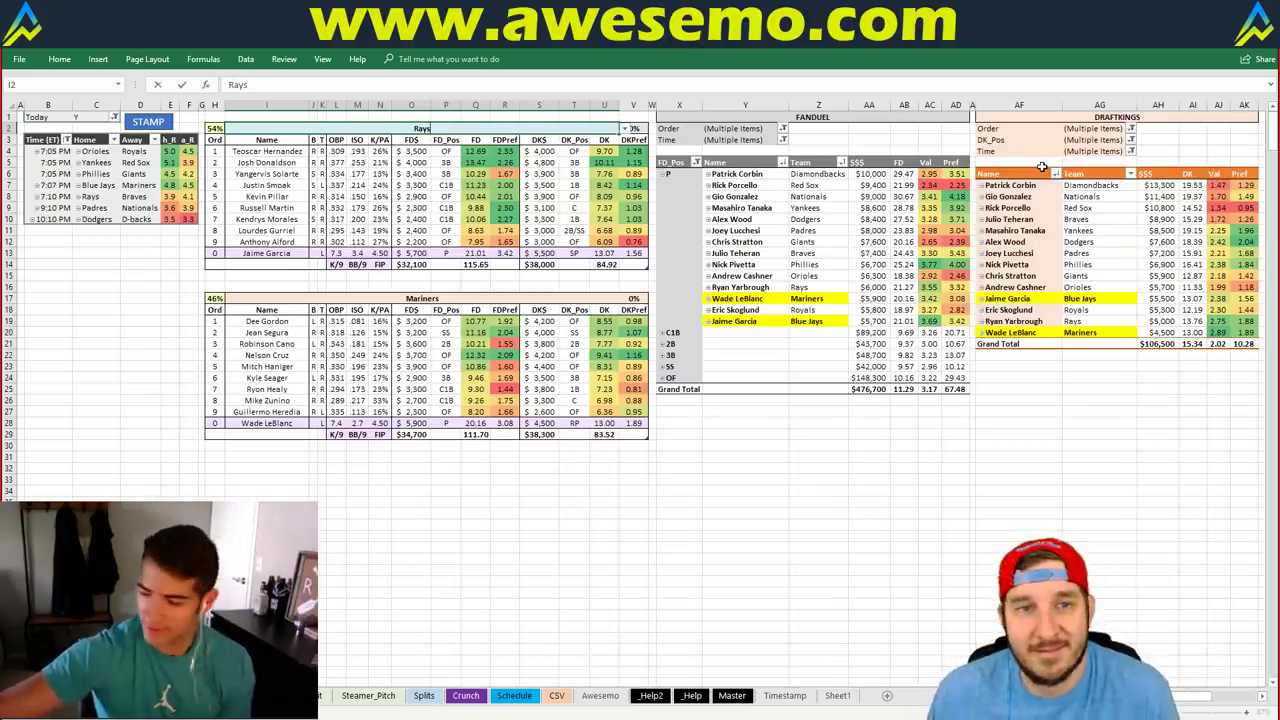
key("Return")
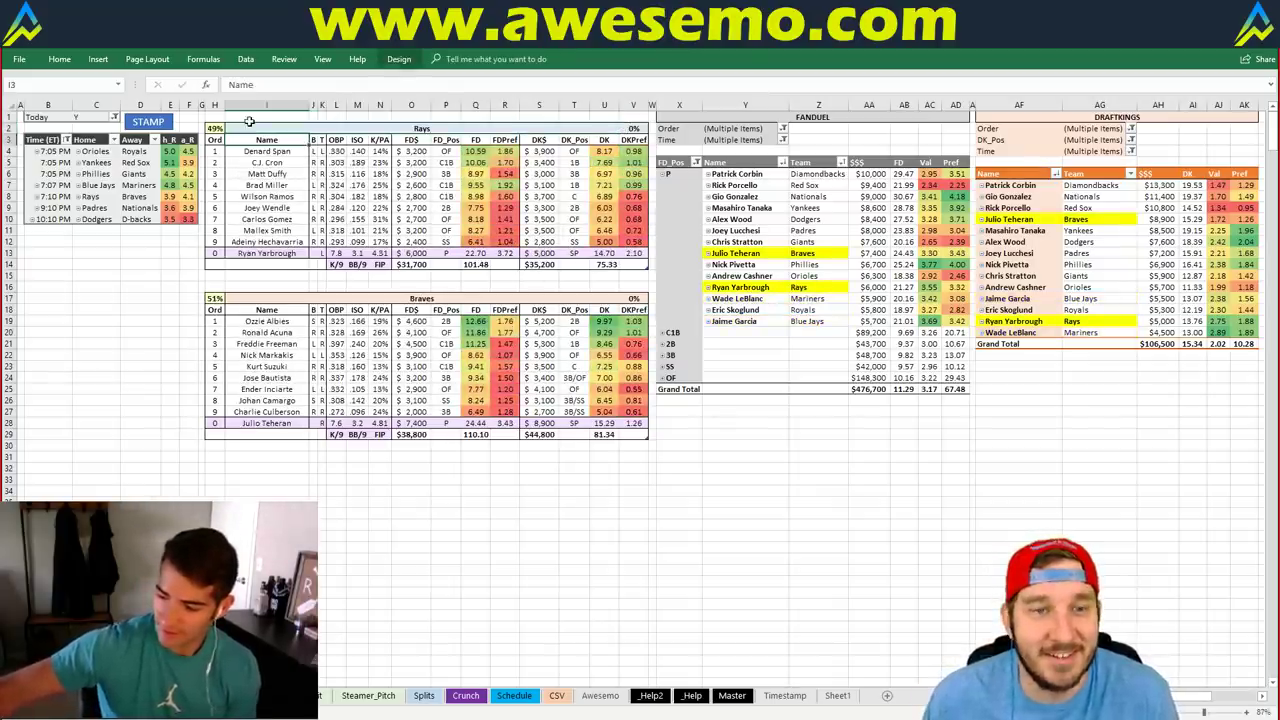
left_click(150, 121)
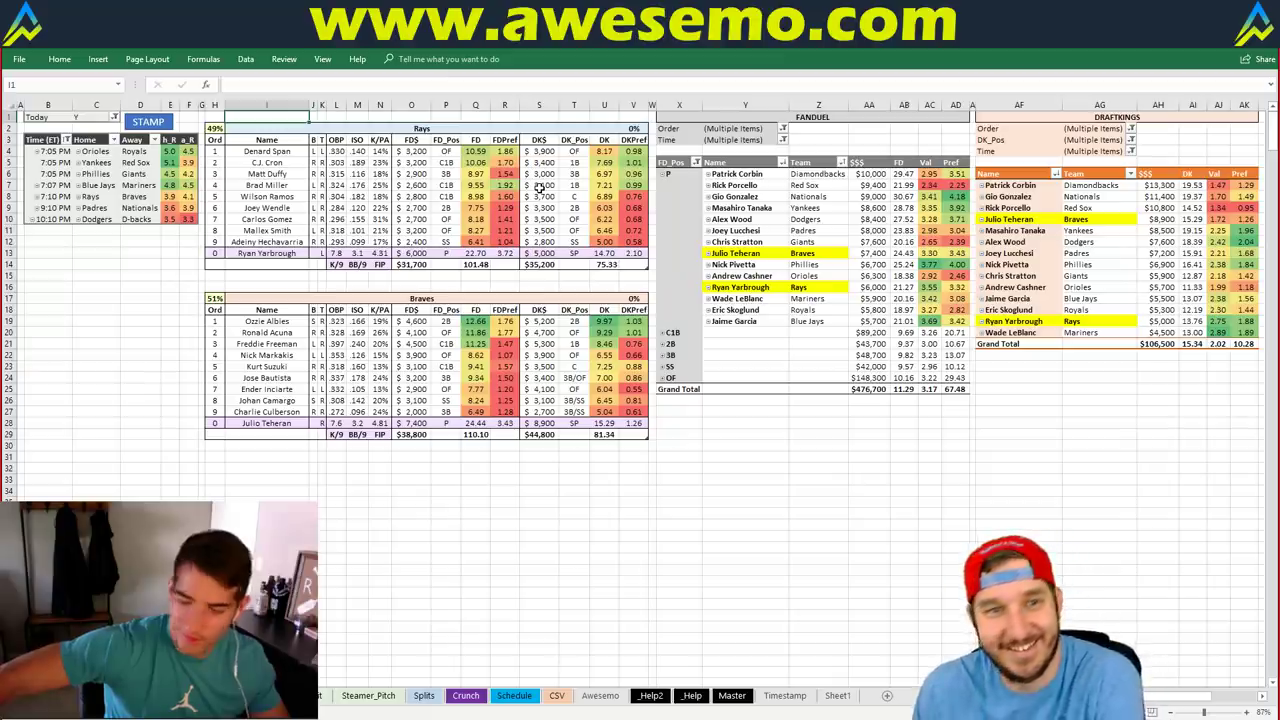
left_click(105, 241)
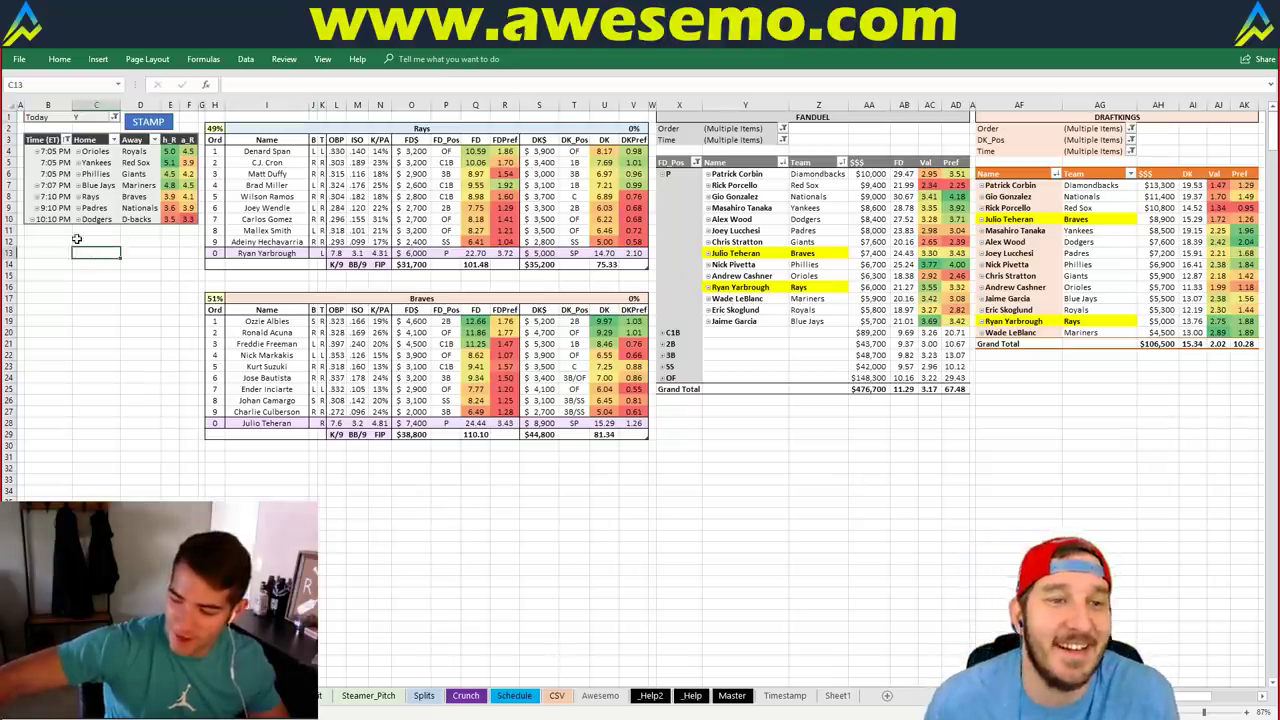
left_click(60, 242)
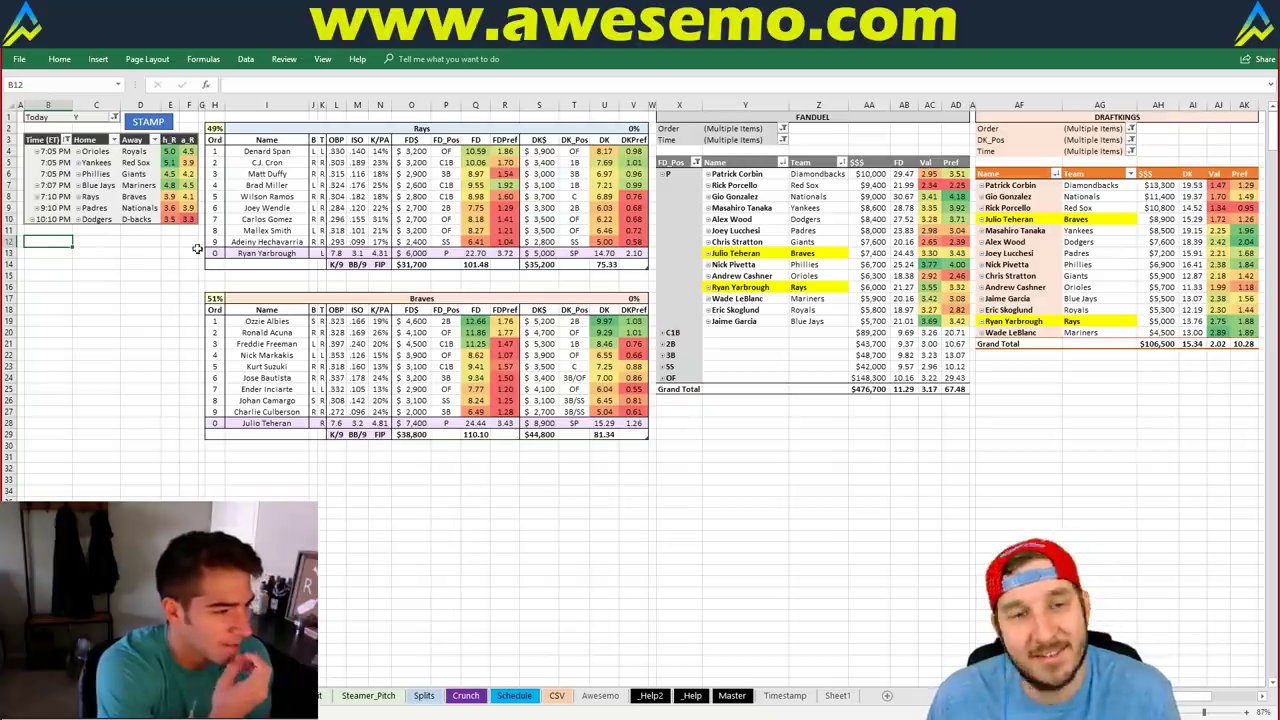
left_click(104, 246)
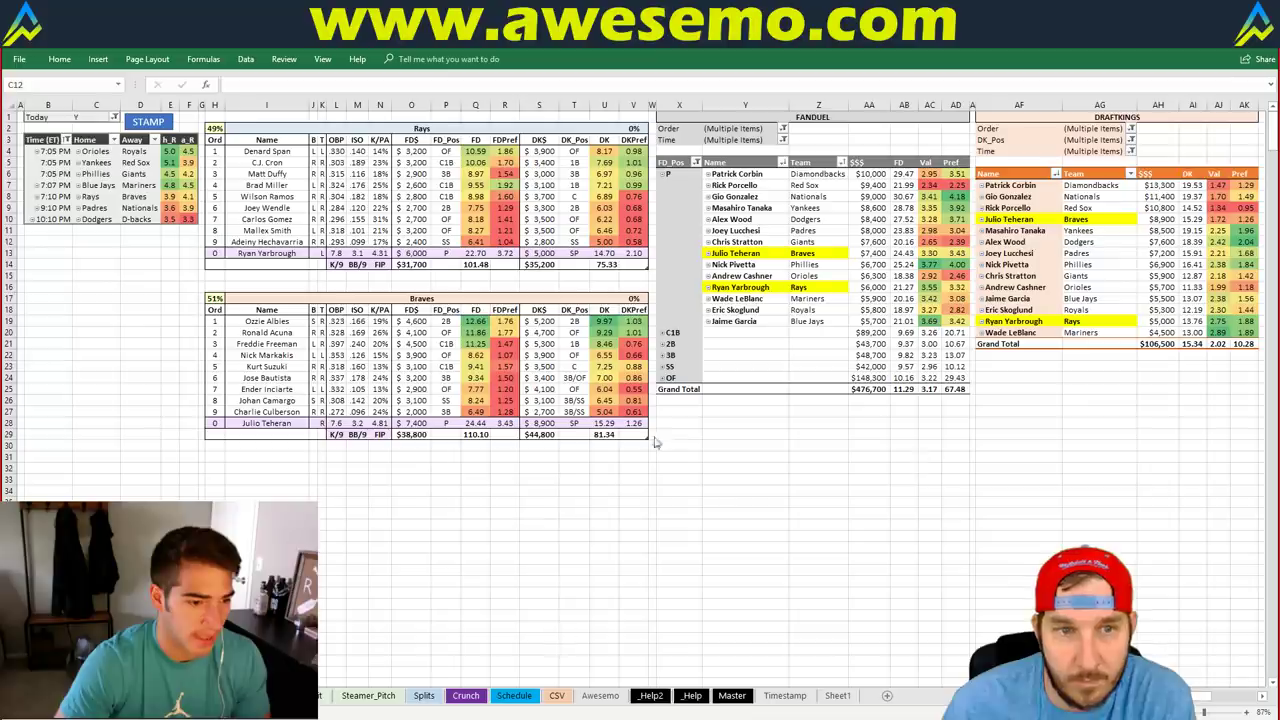
key("alt+Tab")
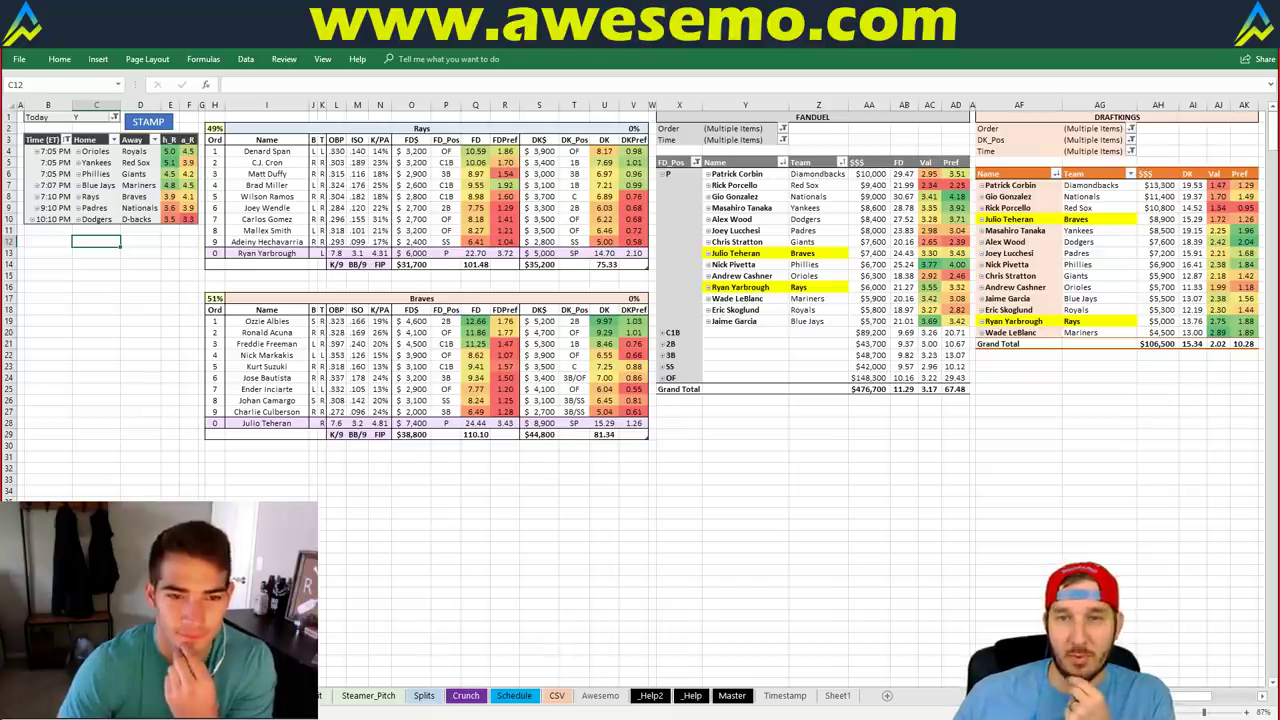
left_click(741, 207)
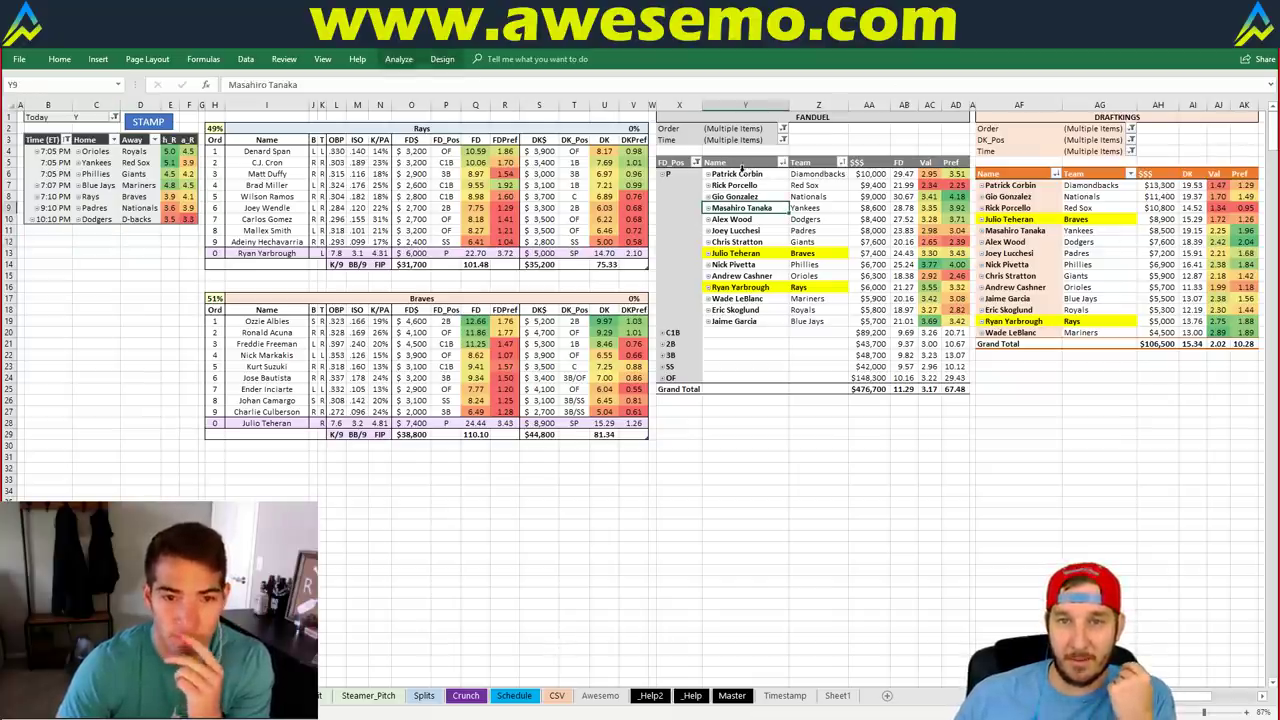
left_click_drag(741, 174, 746, 254)
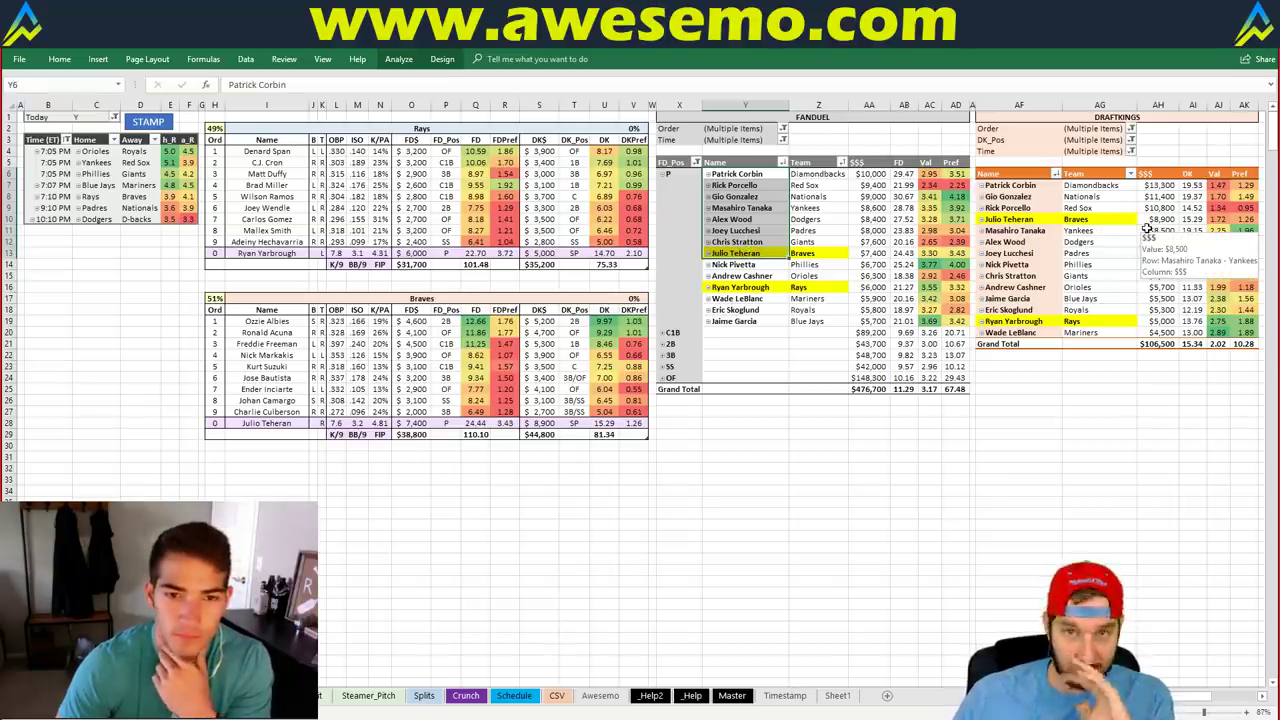
left_click(155, 297)
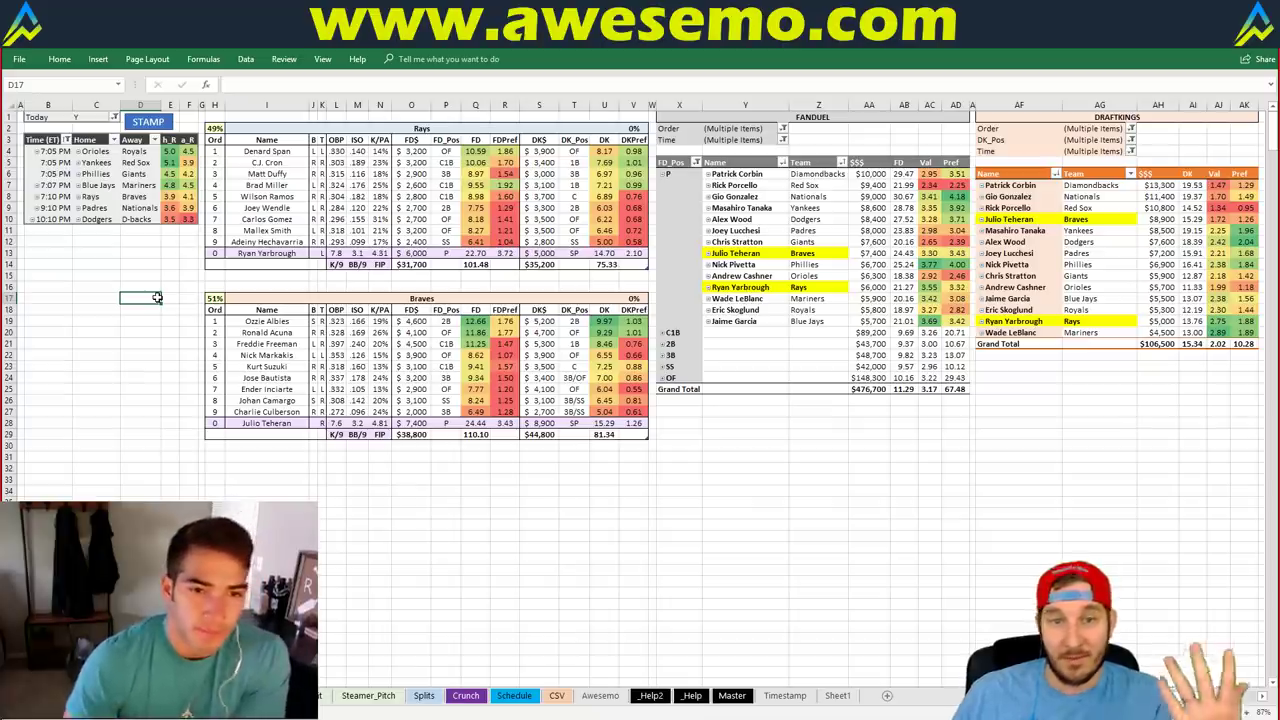
left_click(97, 251)
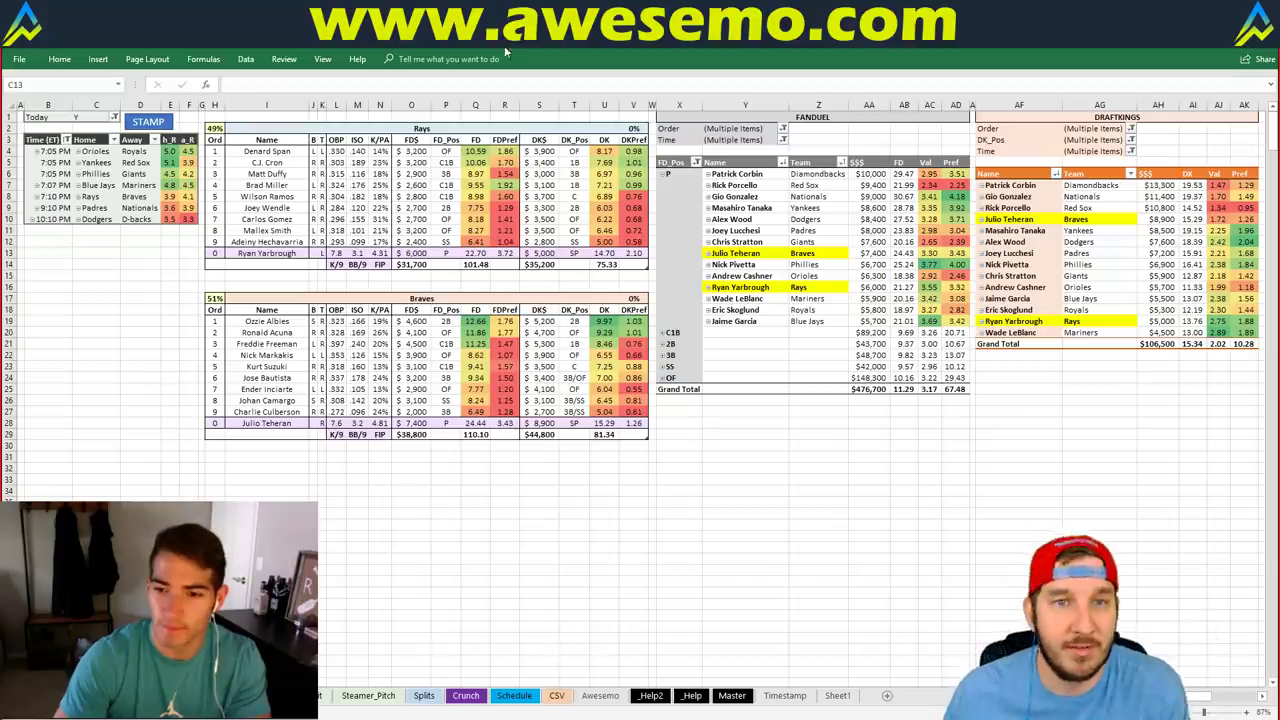
left_click(346, 129)
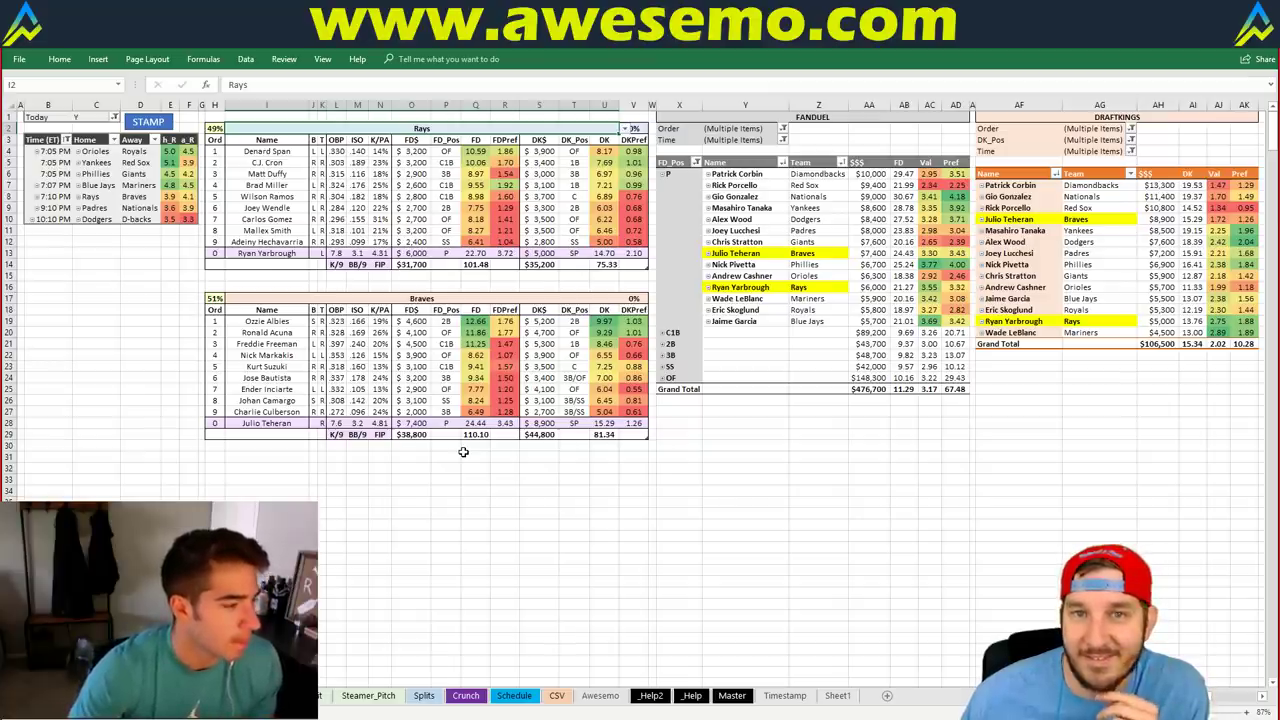
left_click(100, 343)
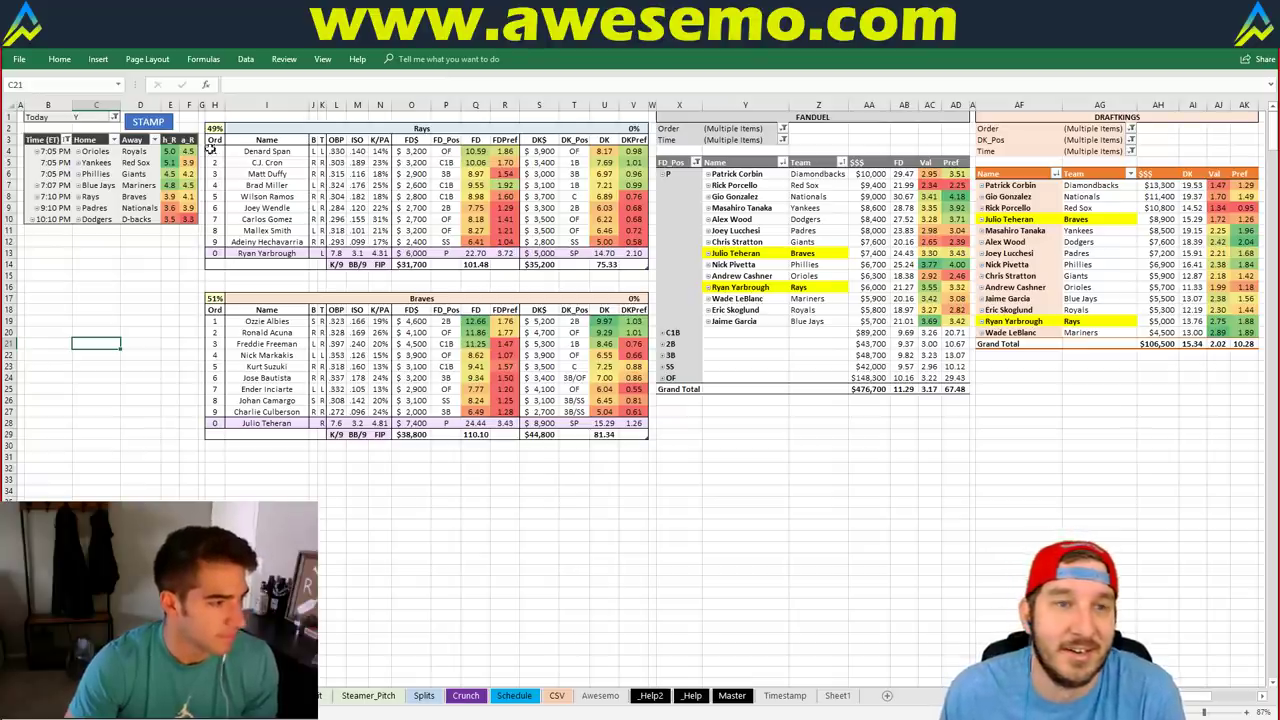
- Set the upper lineup's team in I2 to Padres and run the STAMP macro for that matchup
left_click(276, 128)
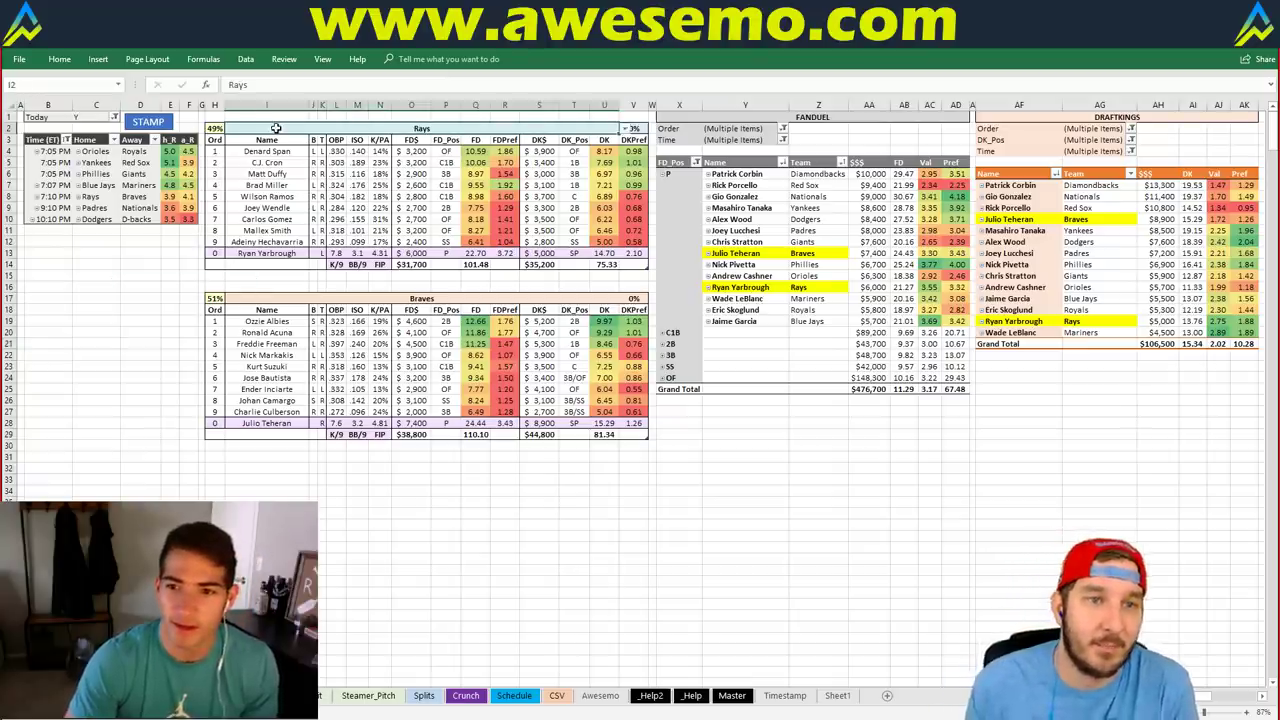
type("Padres")
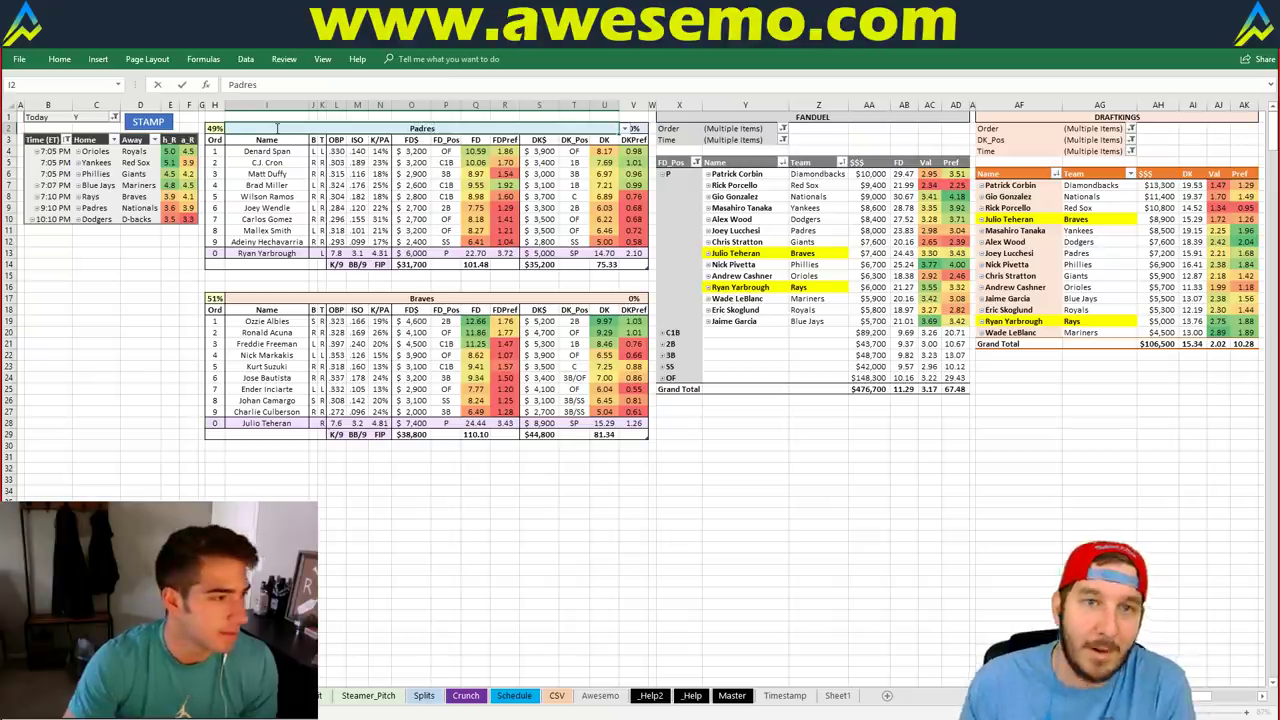
key("Return")
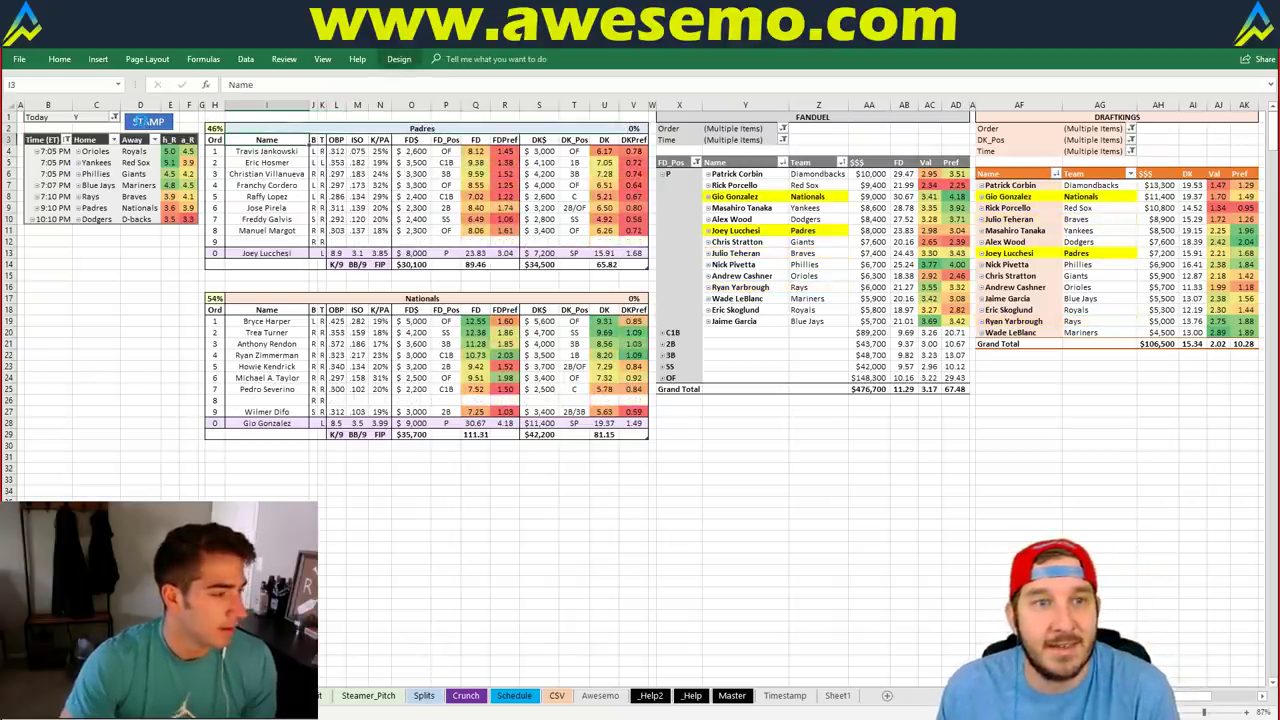
key("Up")
key("Up")
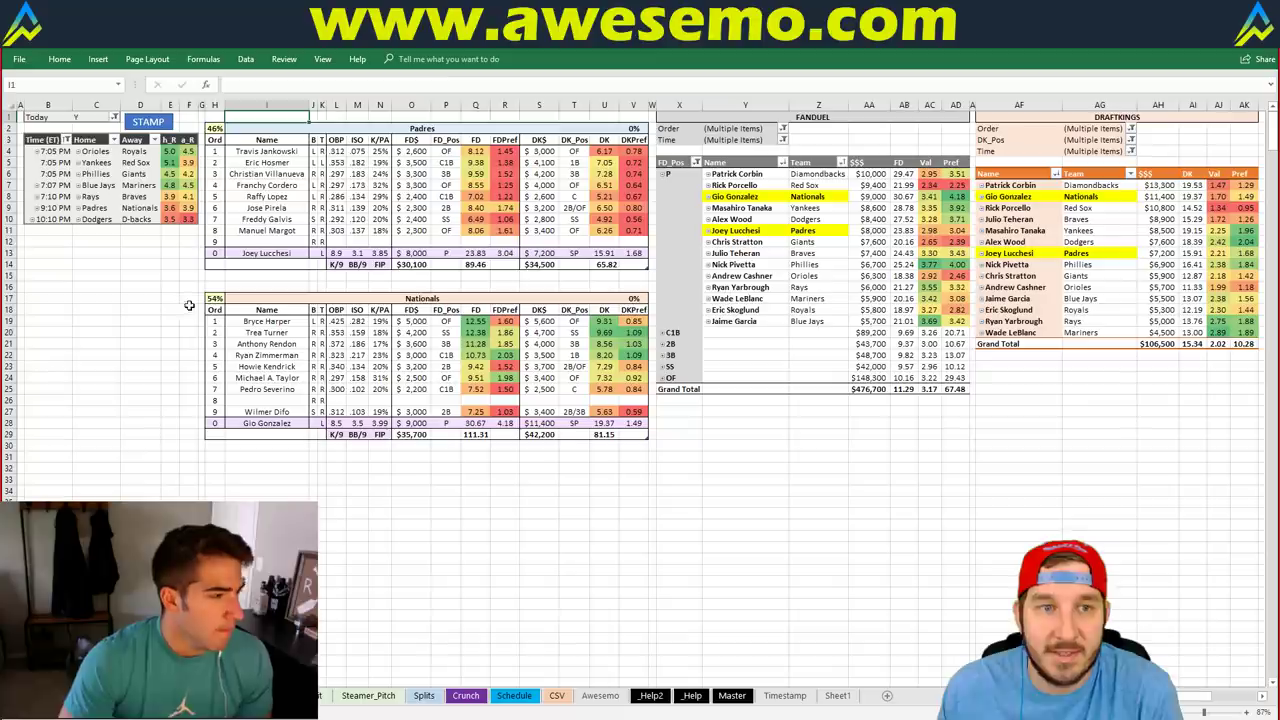
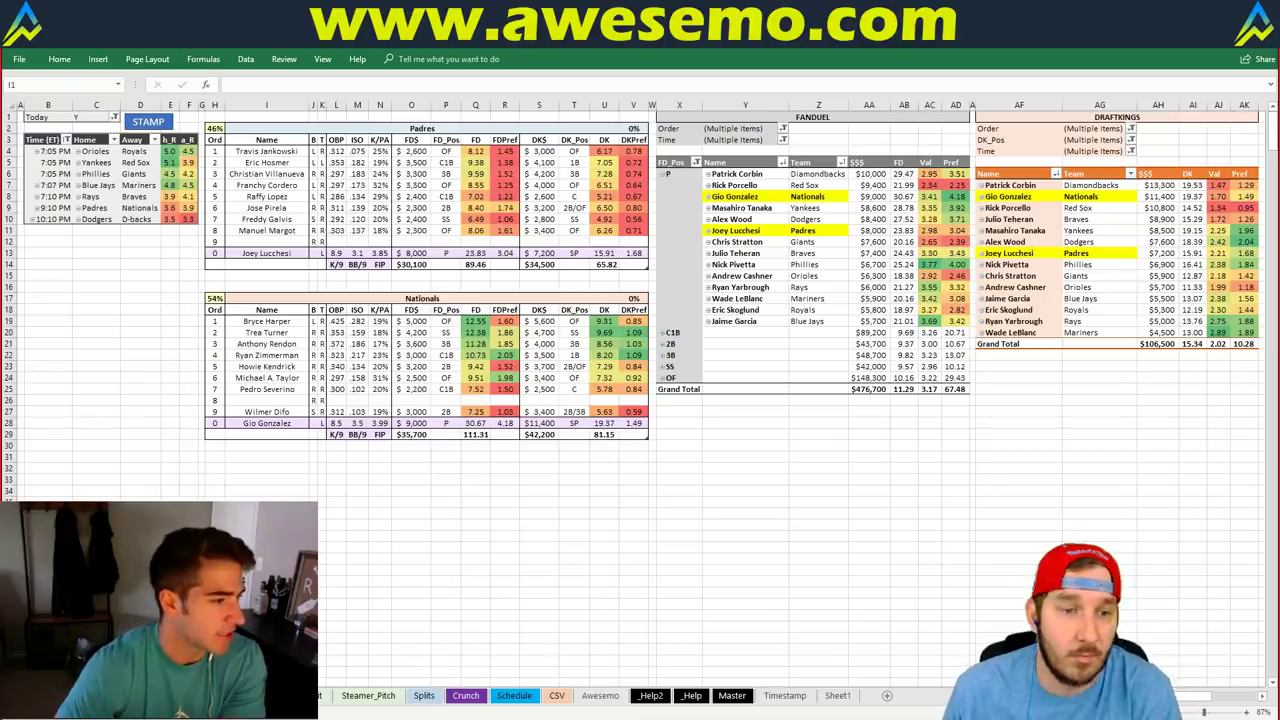
- On the player projection sheet, clear the Order values of Travis Jankowski and Raffy Lopez and set Franchy Cordero's to 5
key("ctrl+Page_Up")
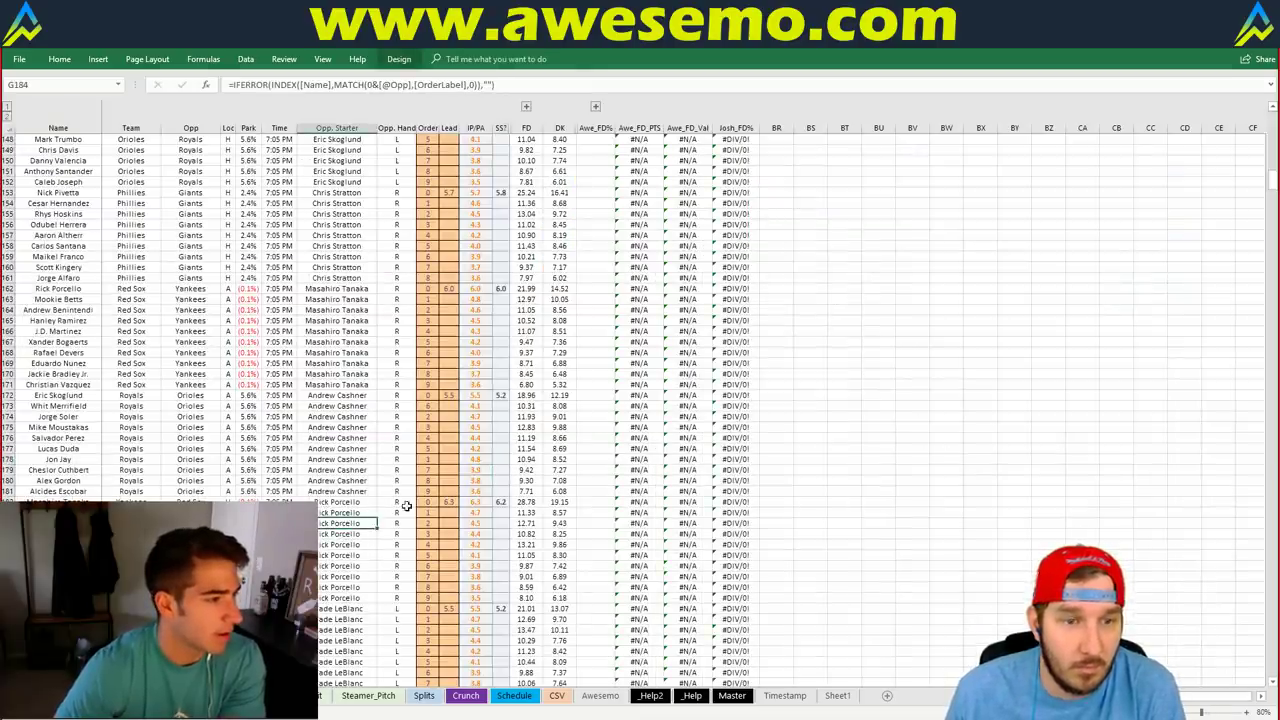
scroll(435, 506, "down", 20)
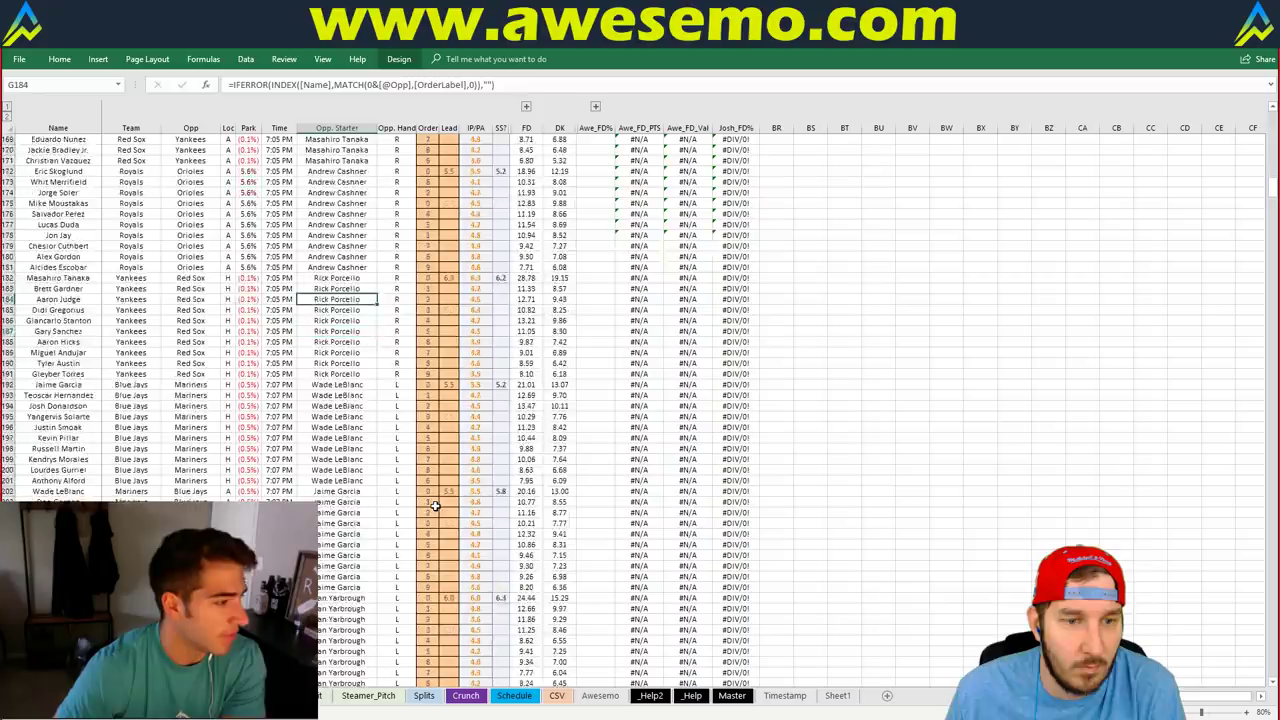
scroll(435, 506, "down", 8)
left_click(430, 406)
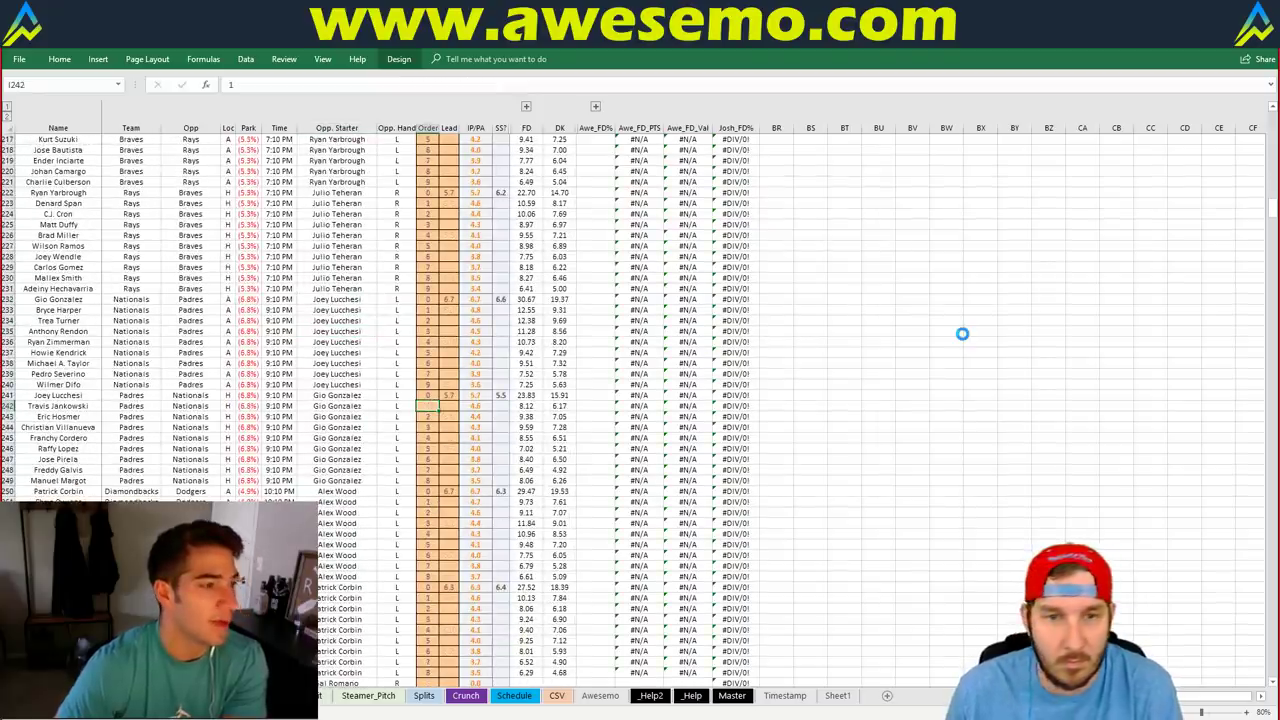
key("Return")
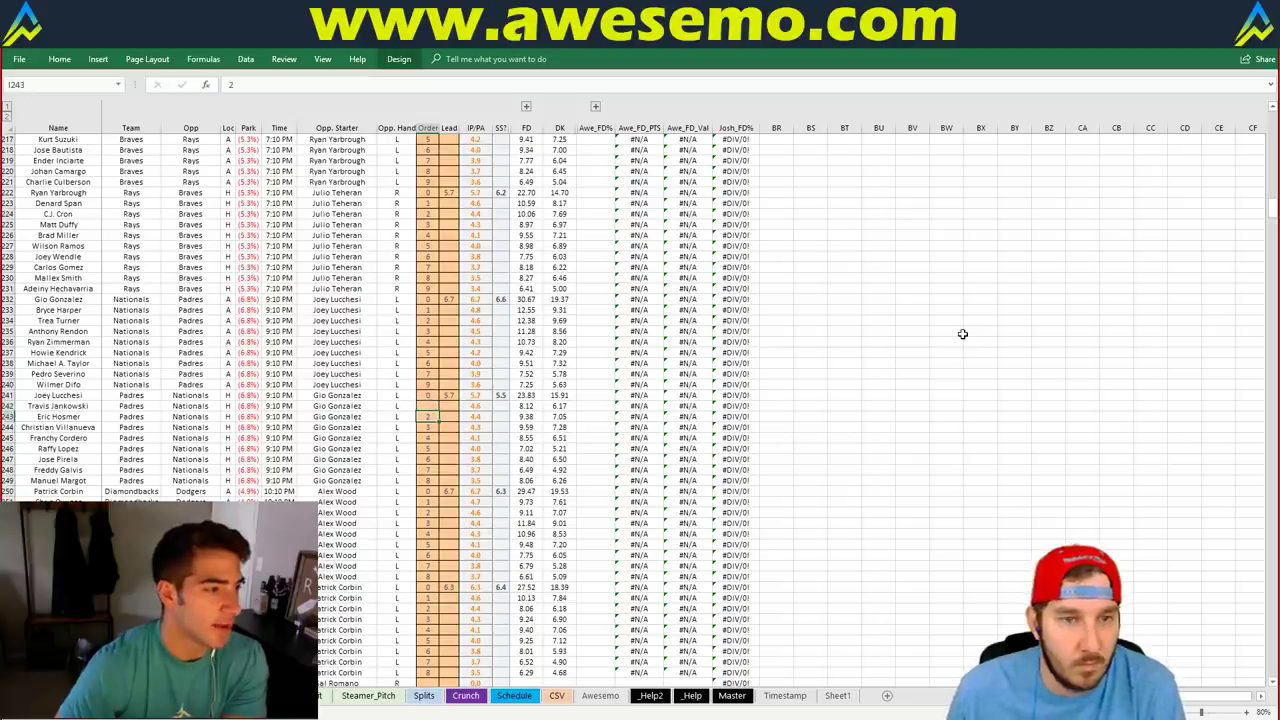
key("Return")
key("Return")
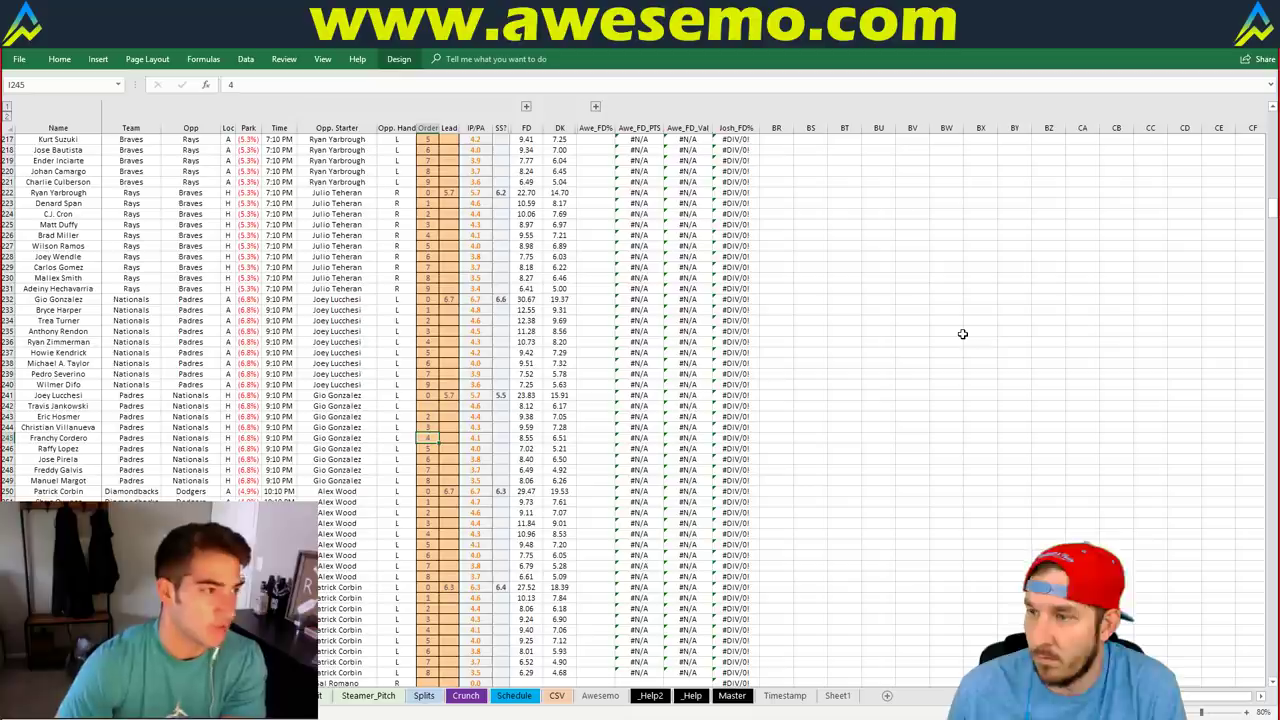
type("5")
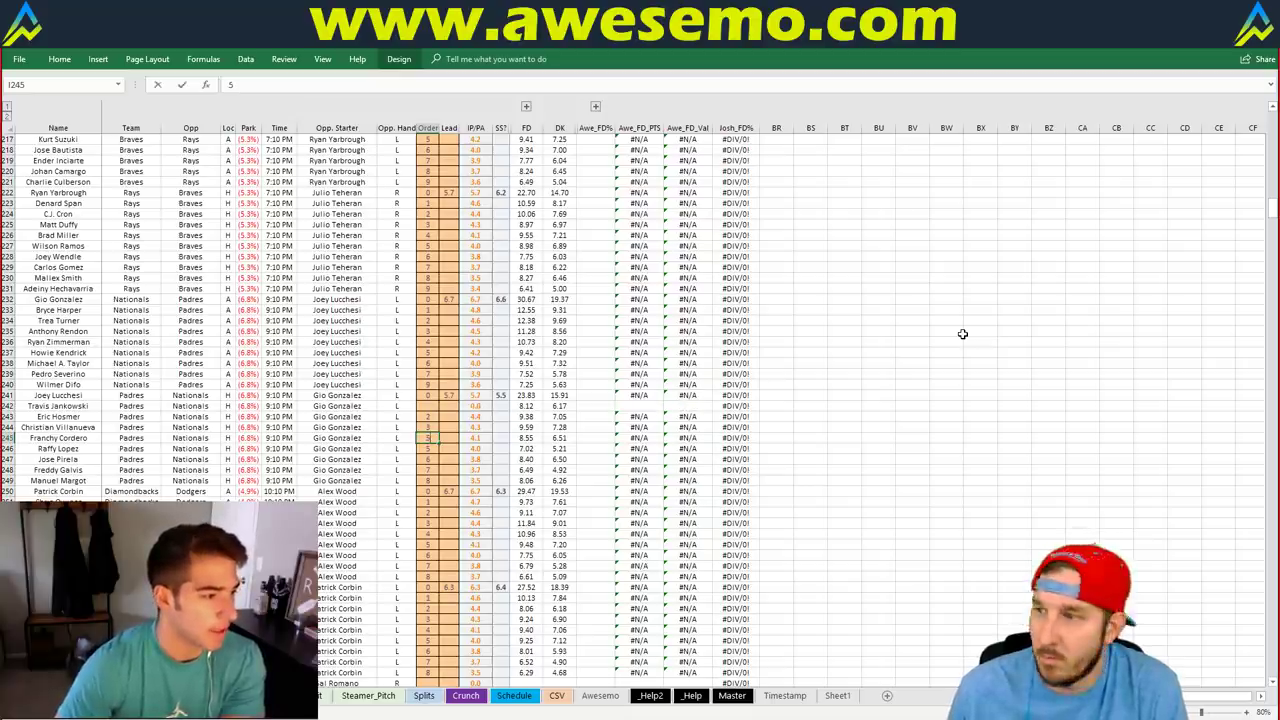
key("Return")
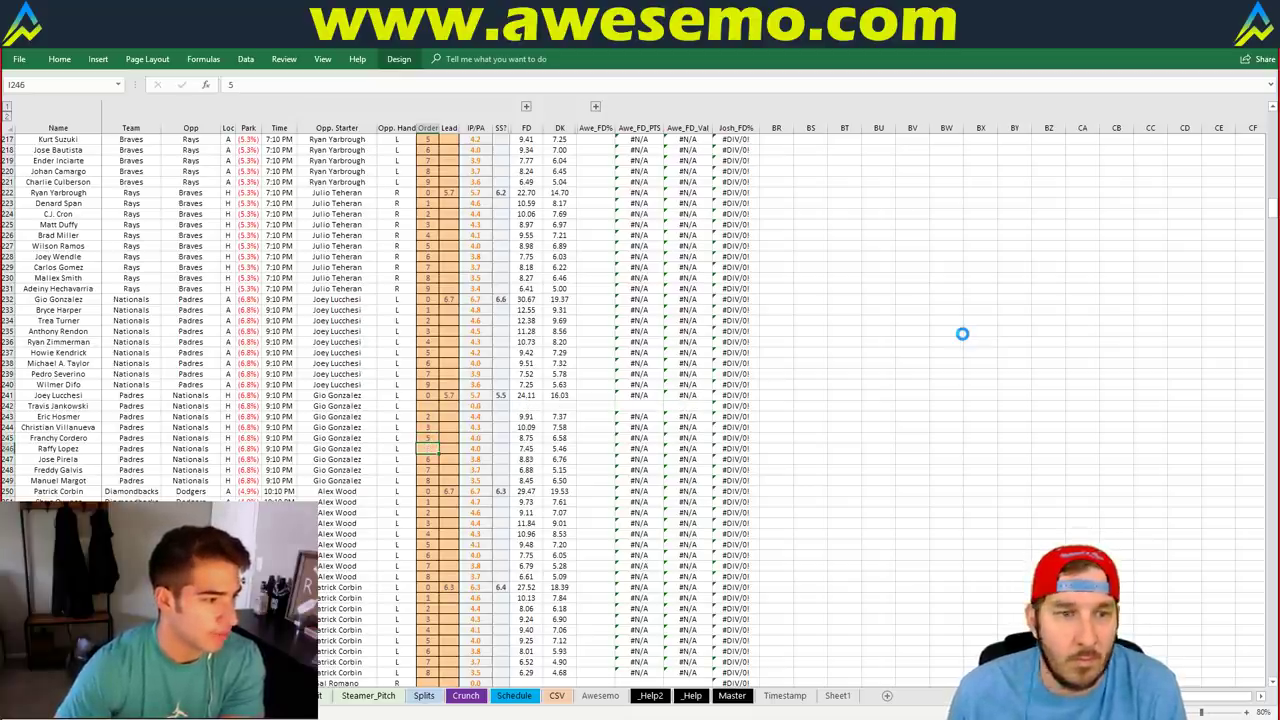
key("Return")
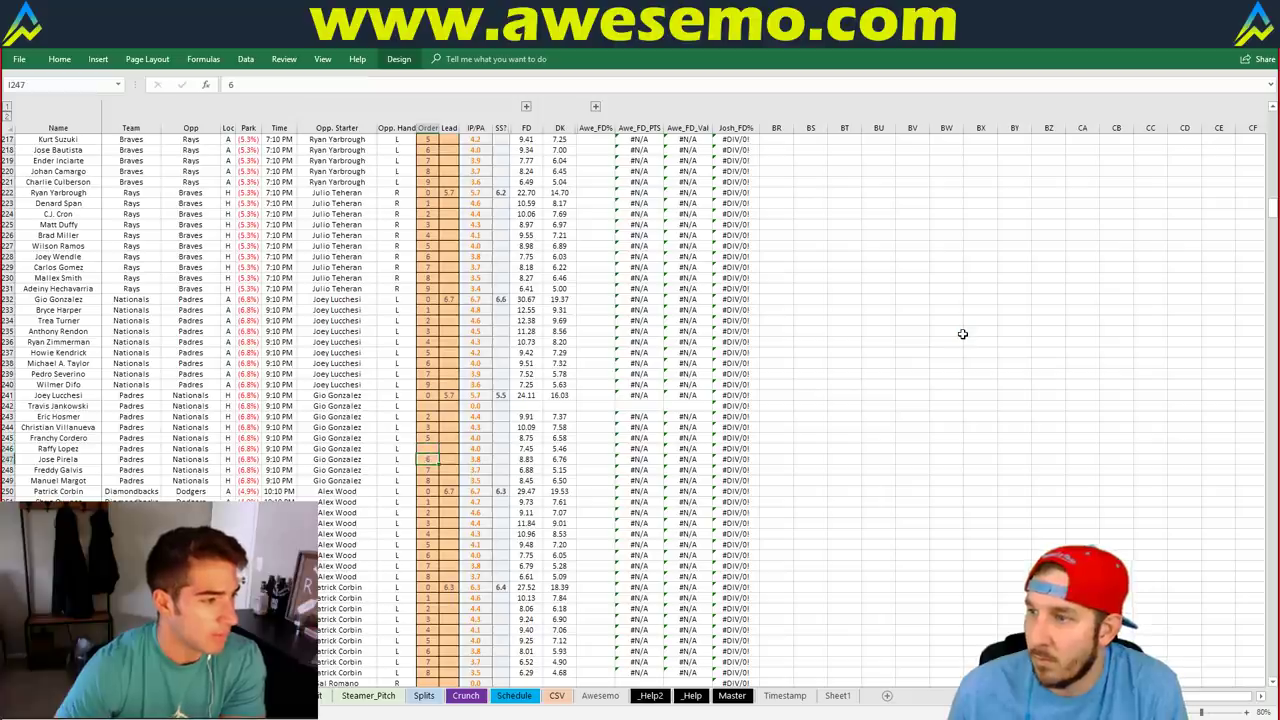
- Set the Padres batting order to 4 for Jose Pirela, 6 for Freddy Galvis and 1 for Manuel Margot
type("4")
key("Return")
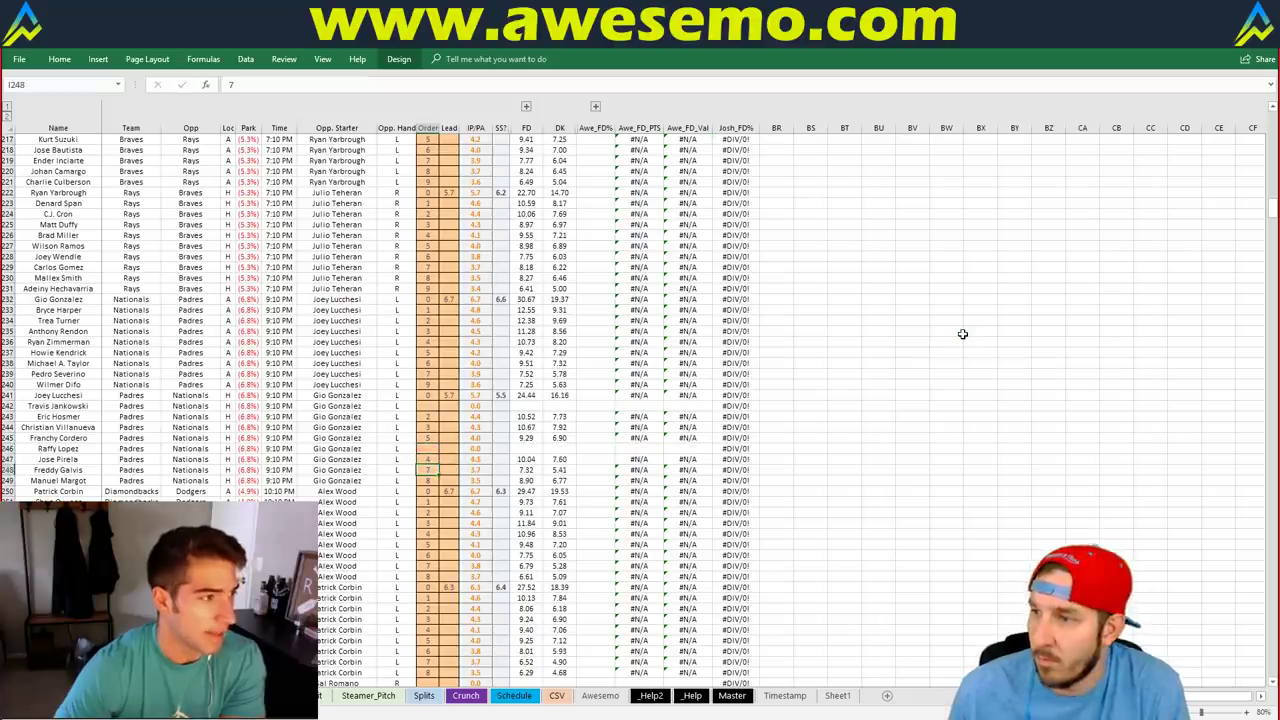
type("6")
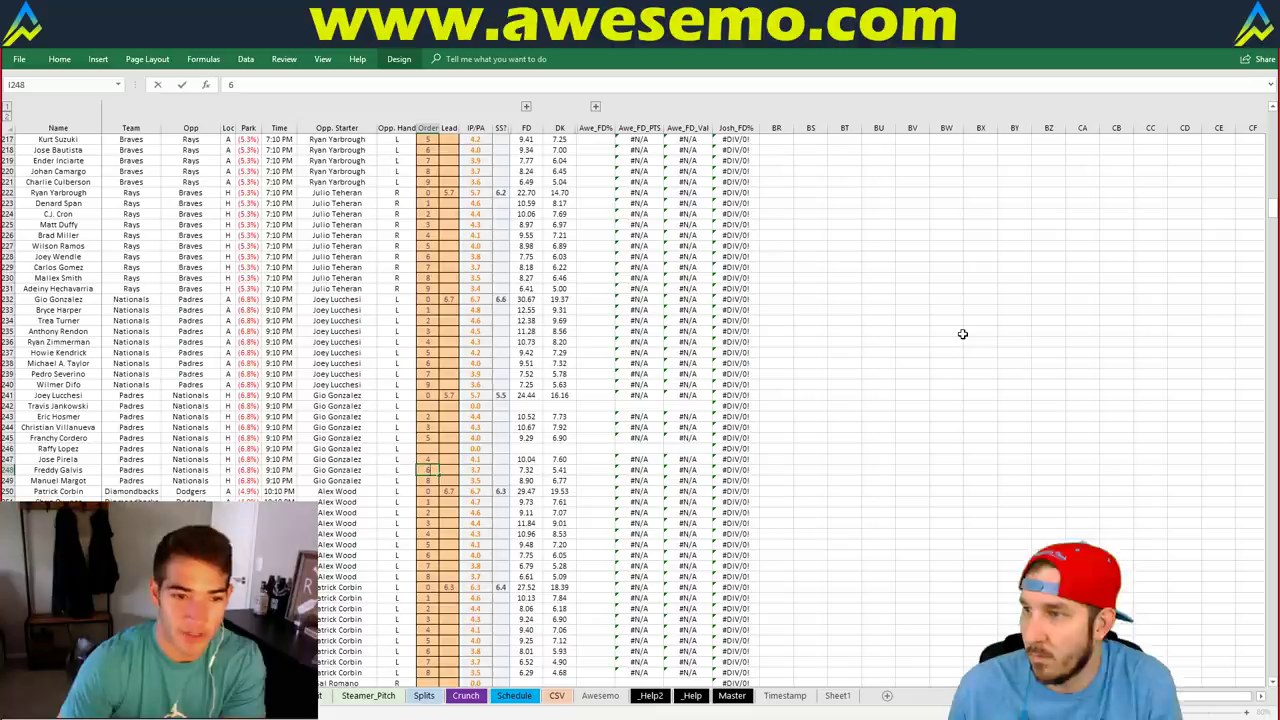
key("Return")
type("1")
key("Return")
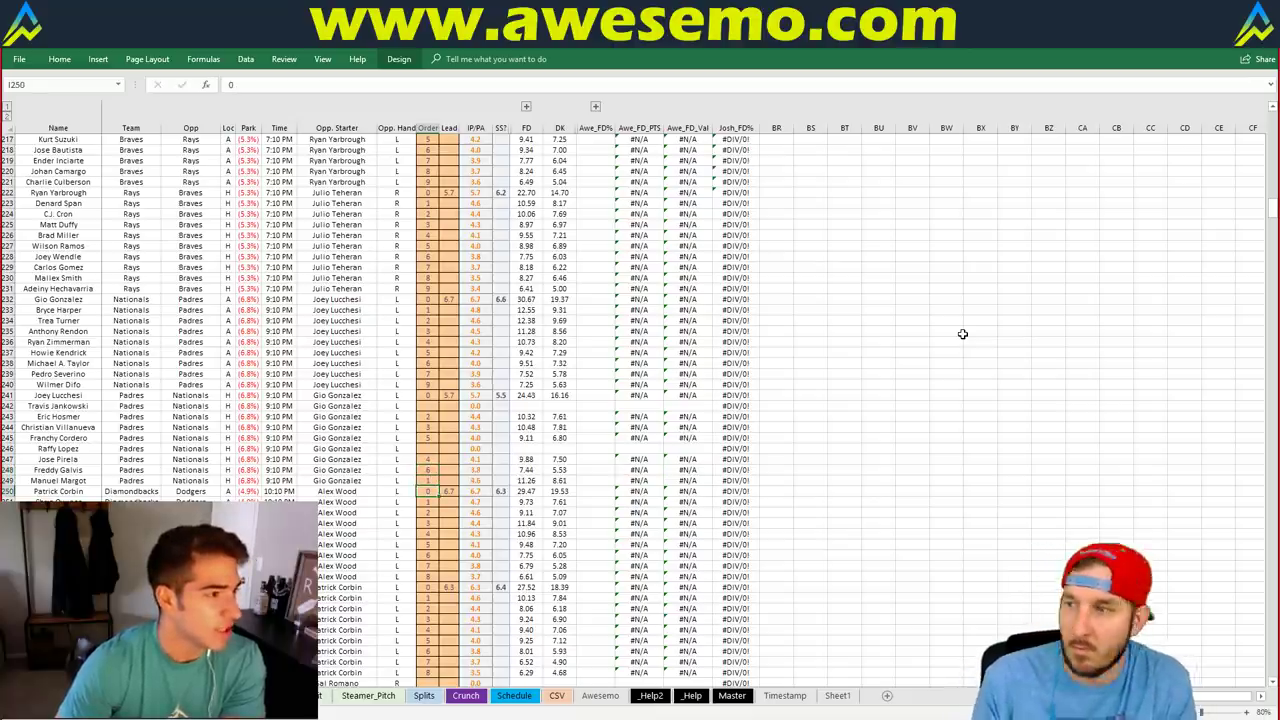
- Find Matt Szczur by searching for "matt sz" and set his batting order to 7
key("ctrl+f")
type("matt sz")
key("Return")
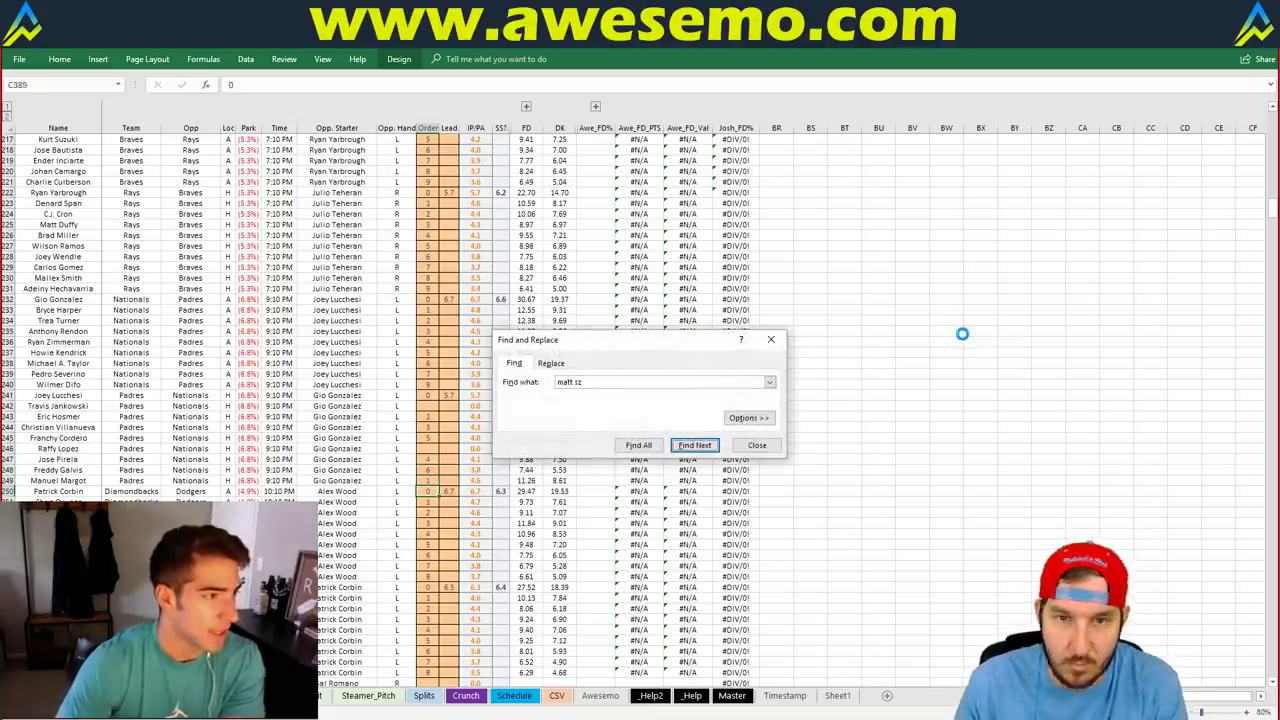
key("Escape")
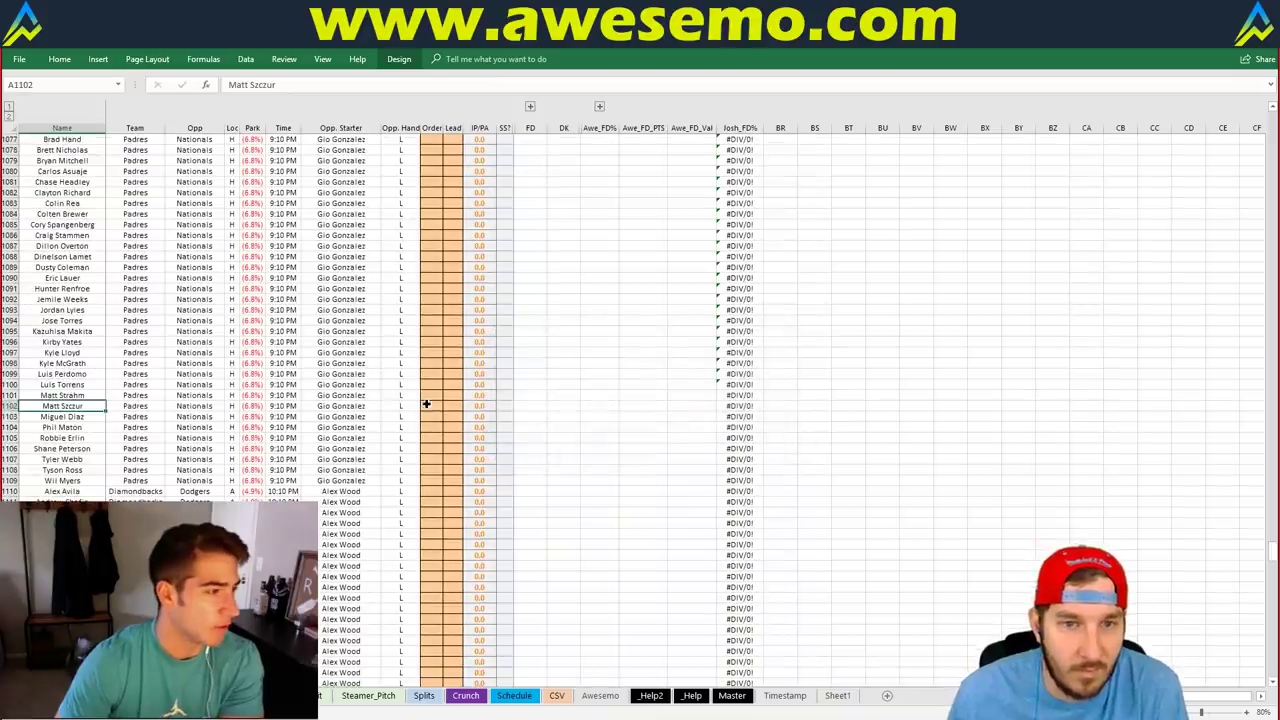
left_click(426, 404)
type("7")
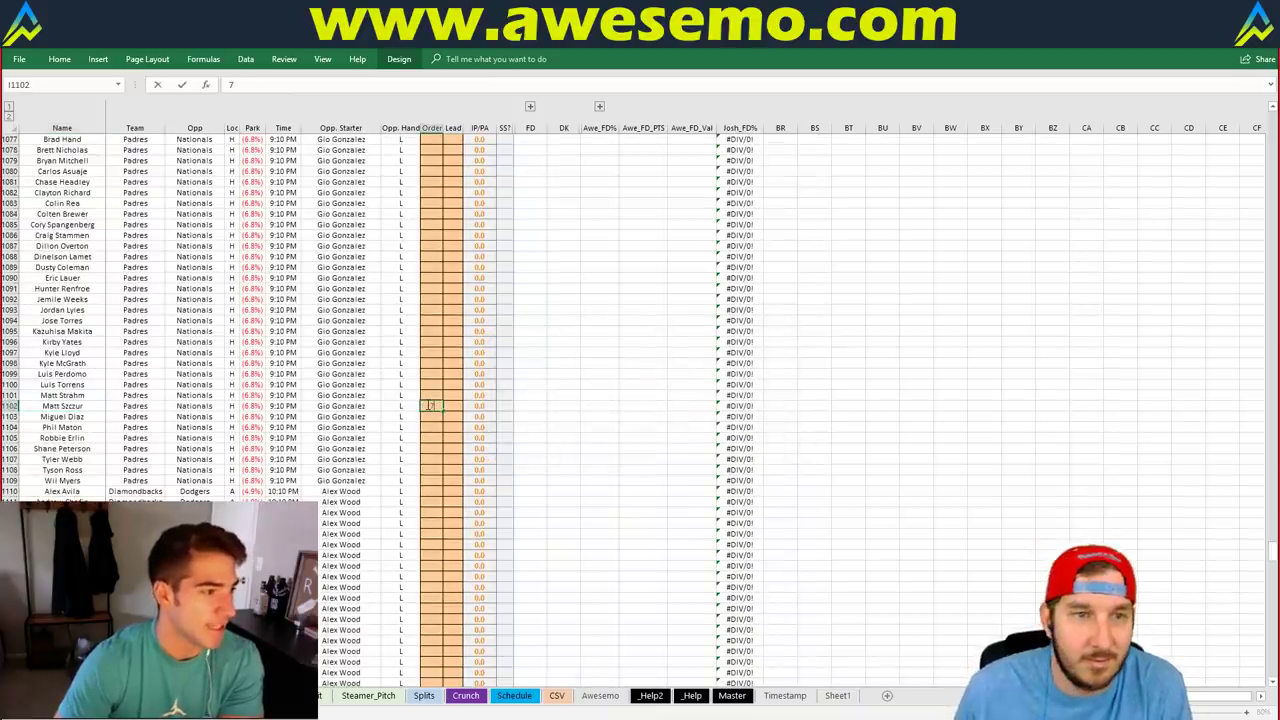
left_click(452, 341)
- Set the batting order of Padres player A.J. Ellis to 8
scroll(457, 337, "up", 5)
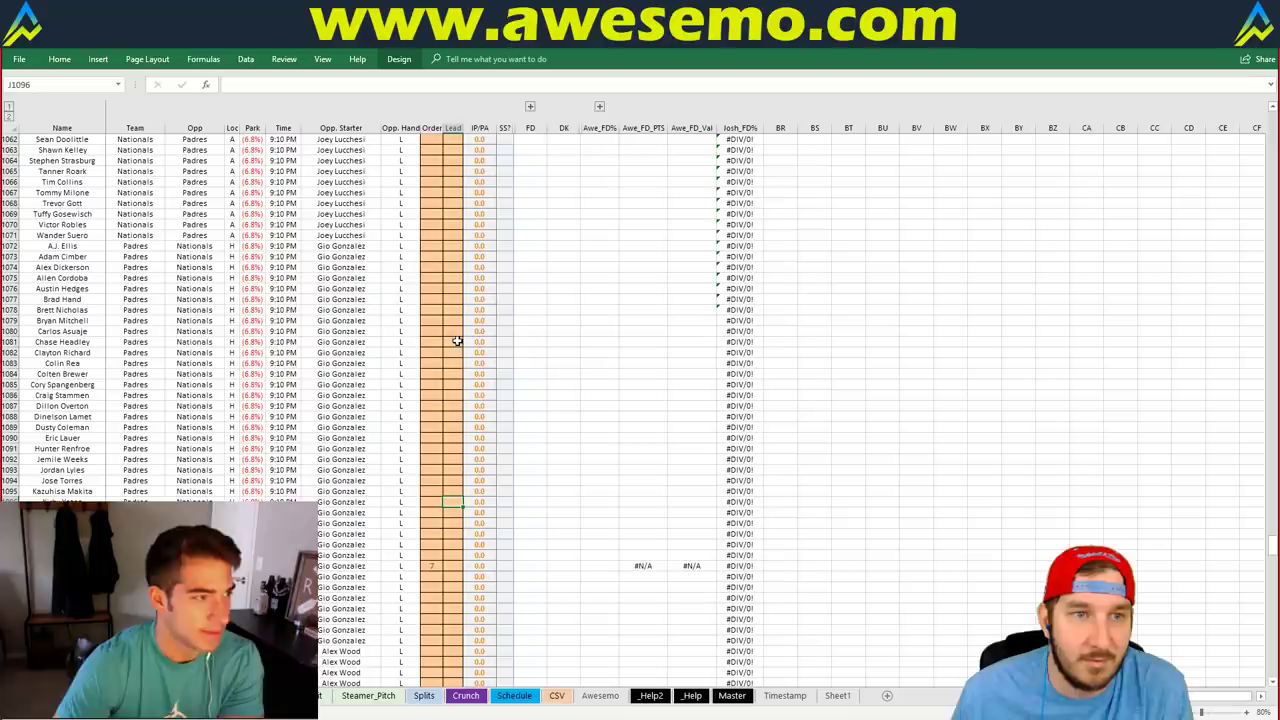
left_click(429, 244)
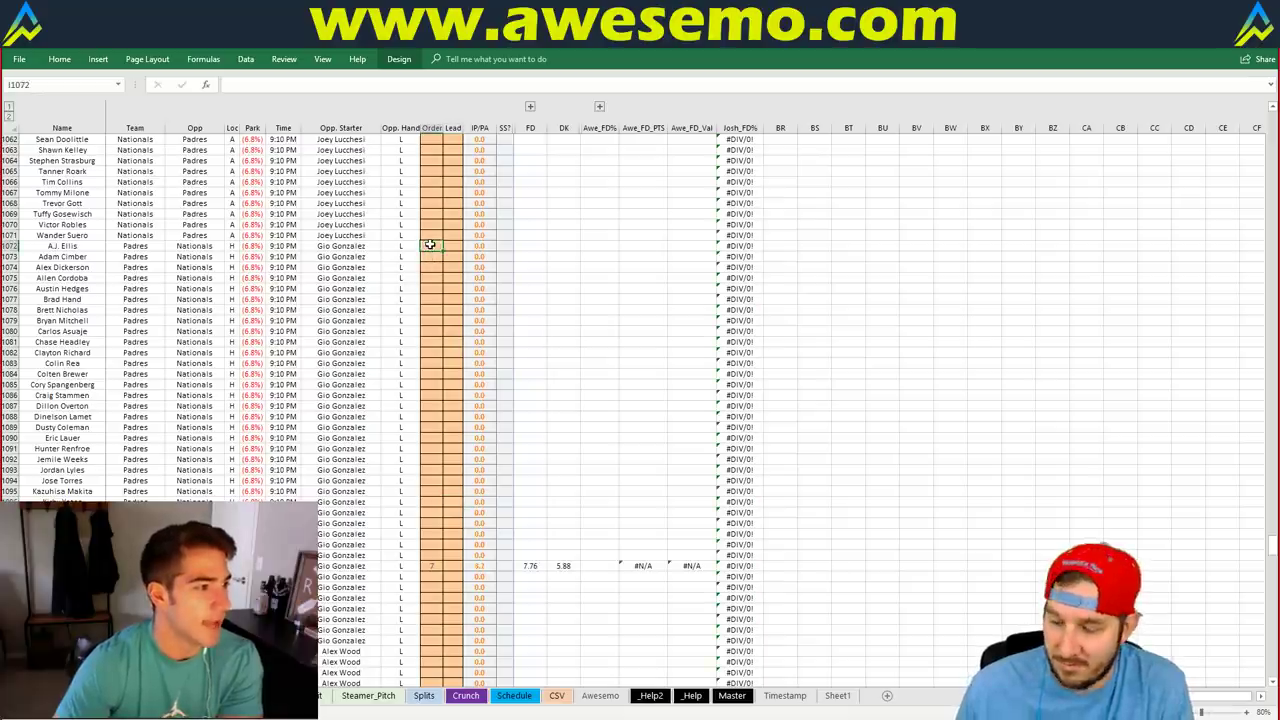
type("8")
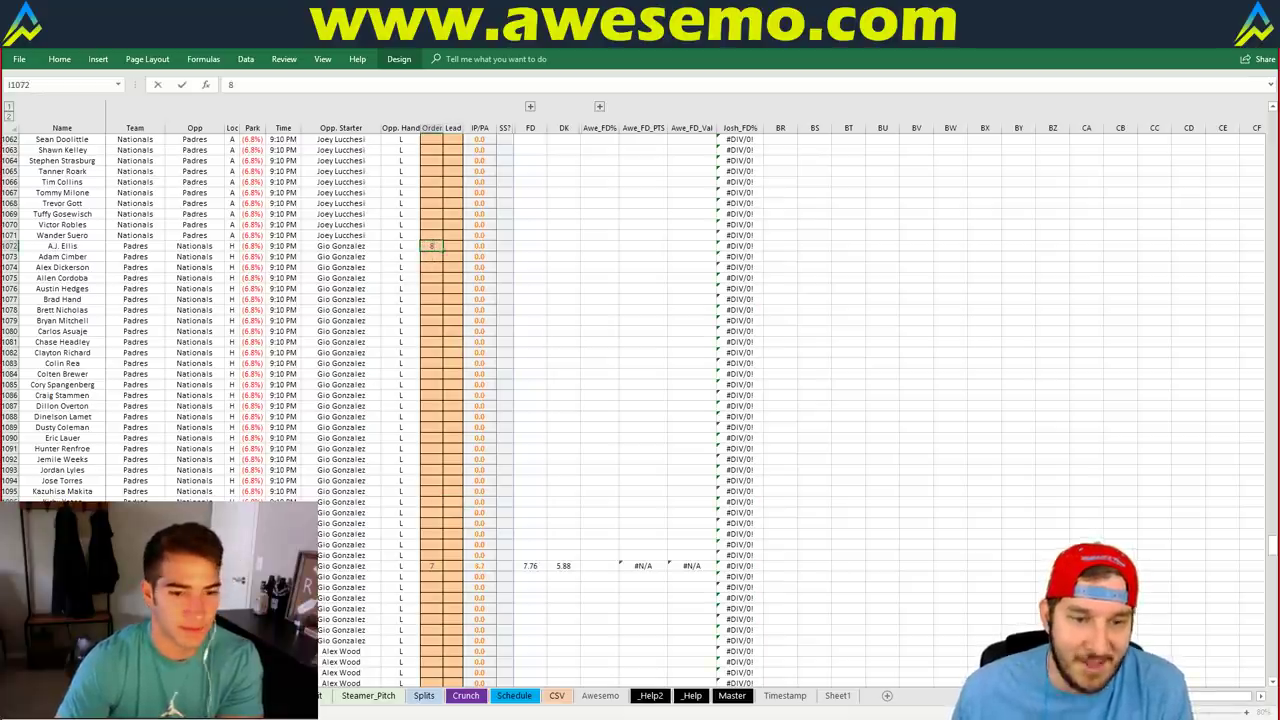
key("Return")
- Return to the matchup sheet and refresh the FanDuel pivot table with the updated Padres lineup
key("ctrl+Page_Up")
left_click(603, 470)
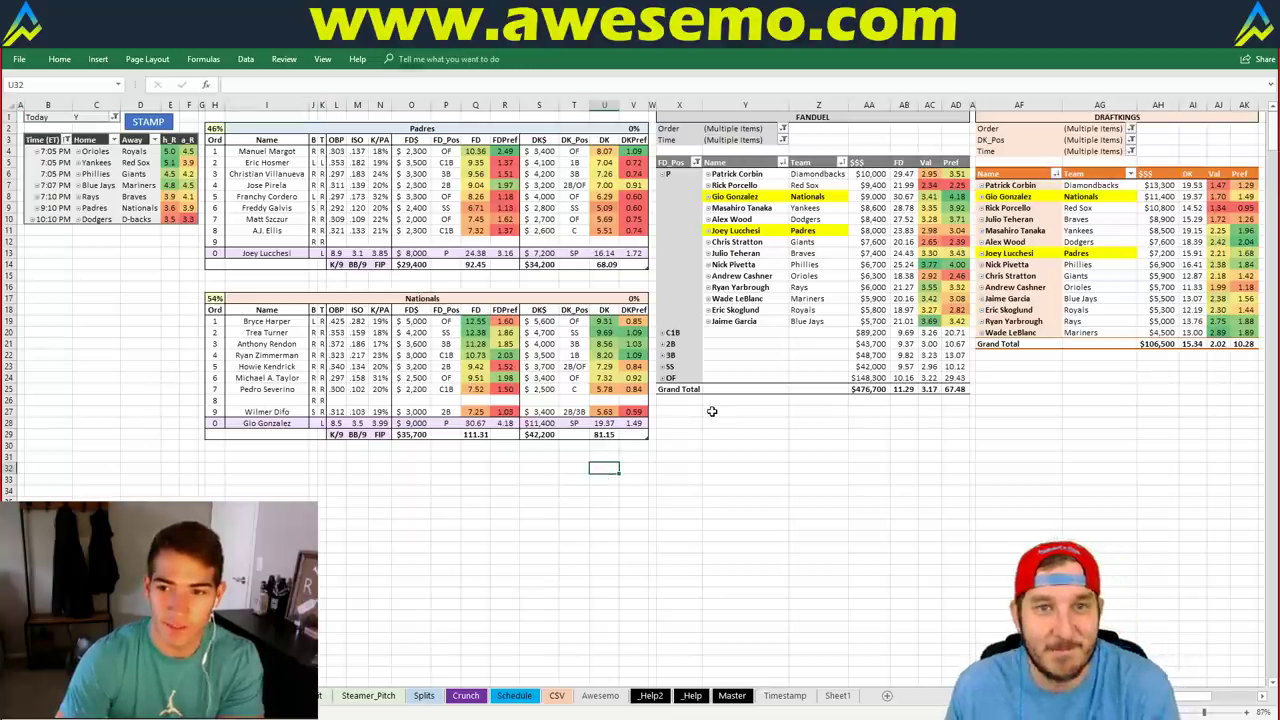
right_click(838, 240)
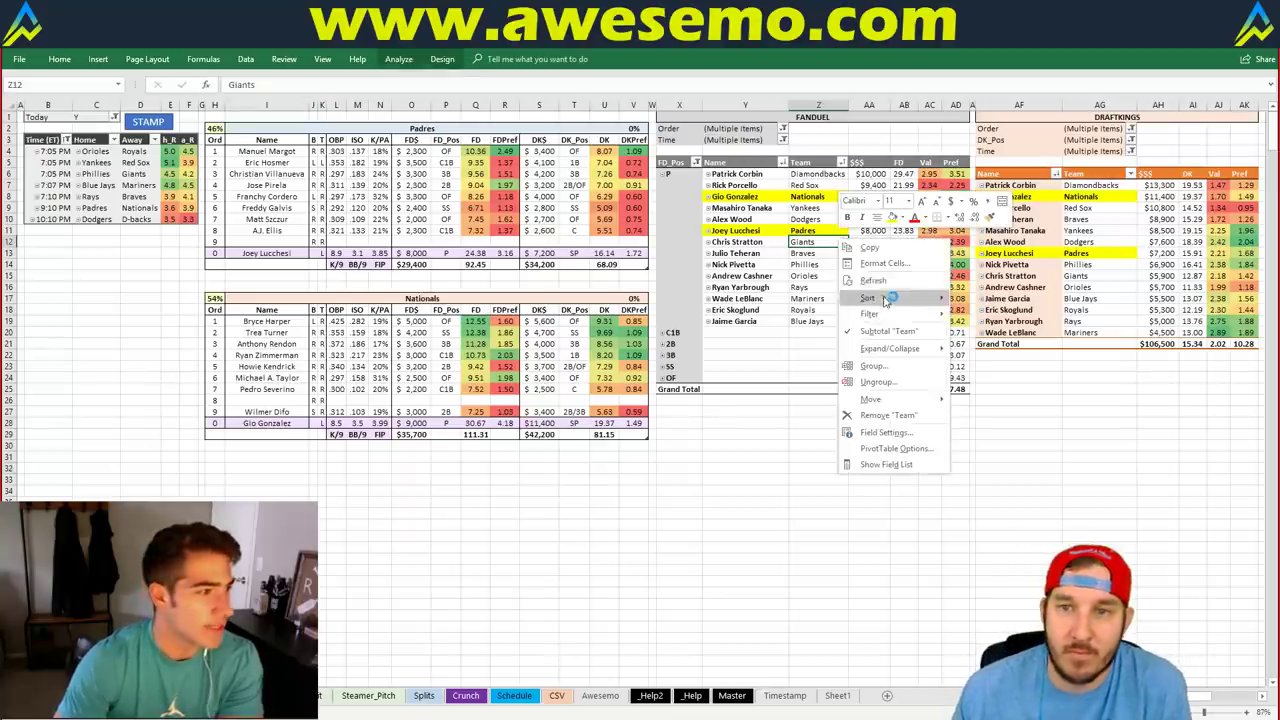
left_click(886, 283)
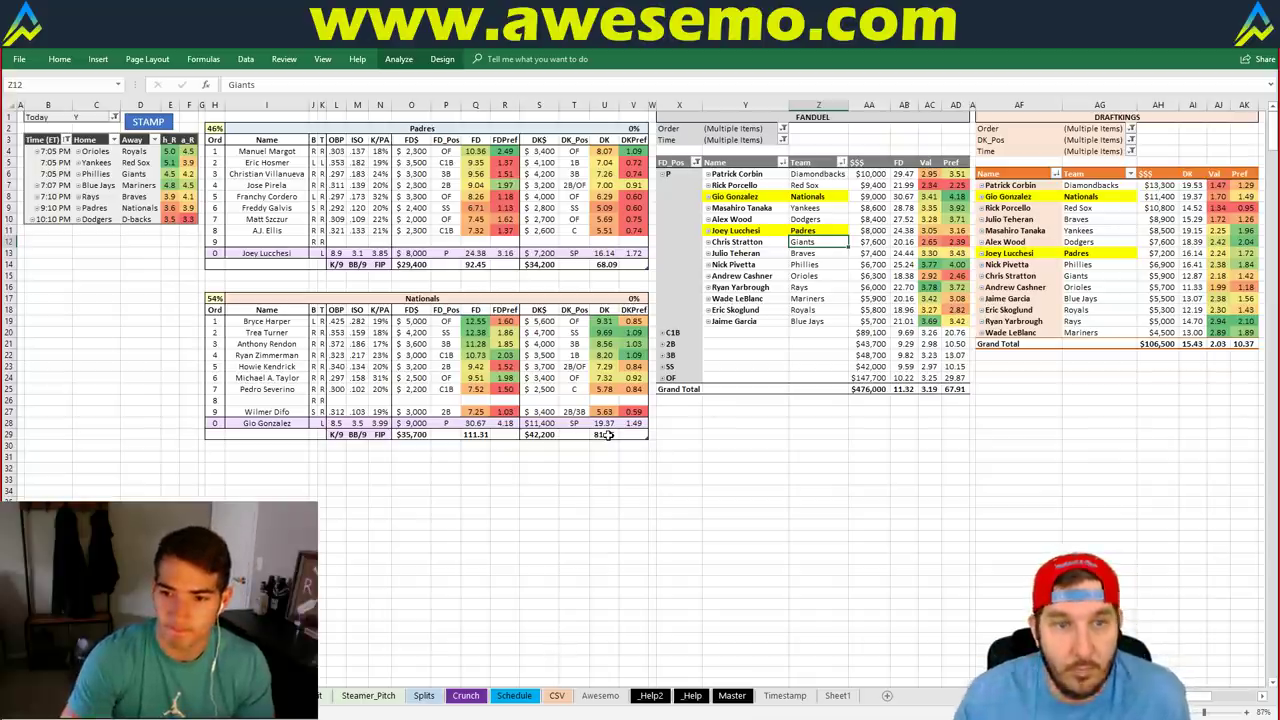
- Load the Dodgers versus Diamondbacks game by setting the matchup sheet's home team to Dodgers
left_click(539, 401)
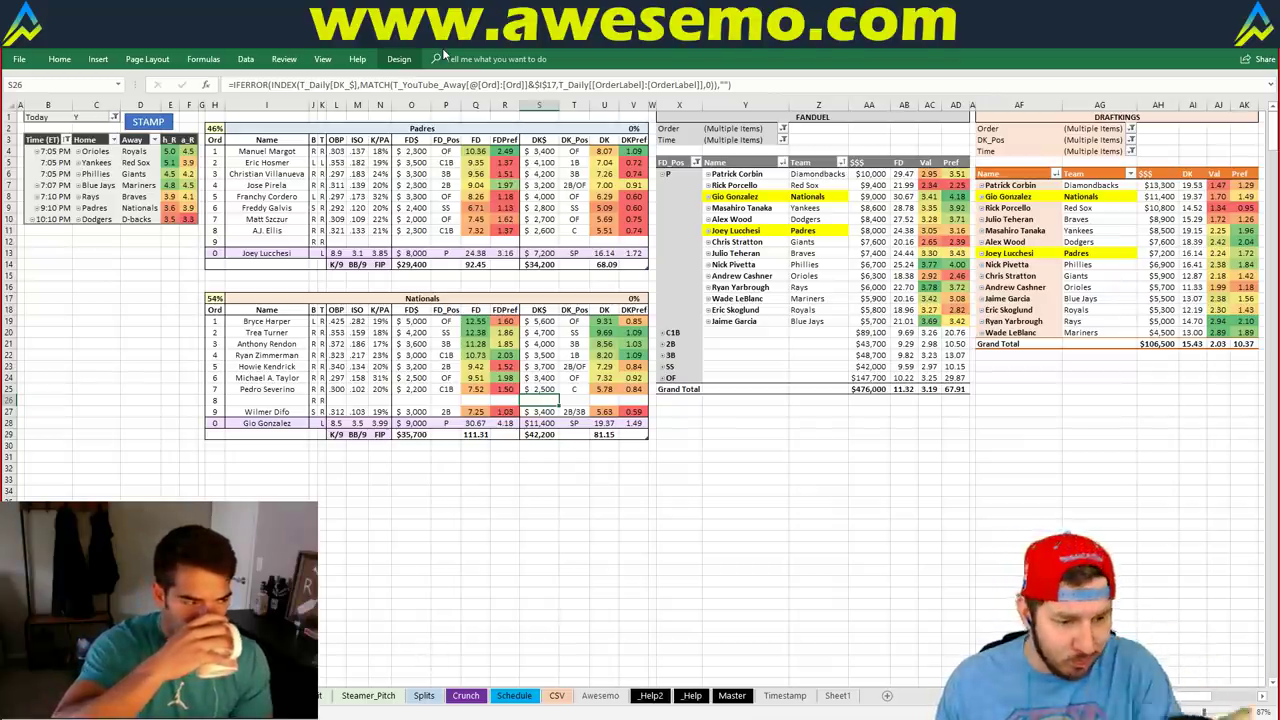
left_click(440, 126)
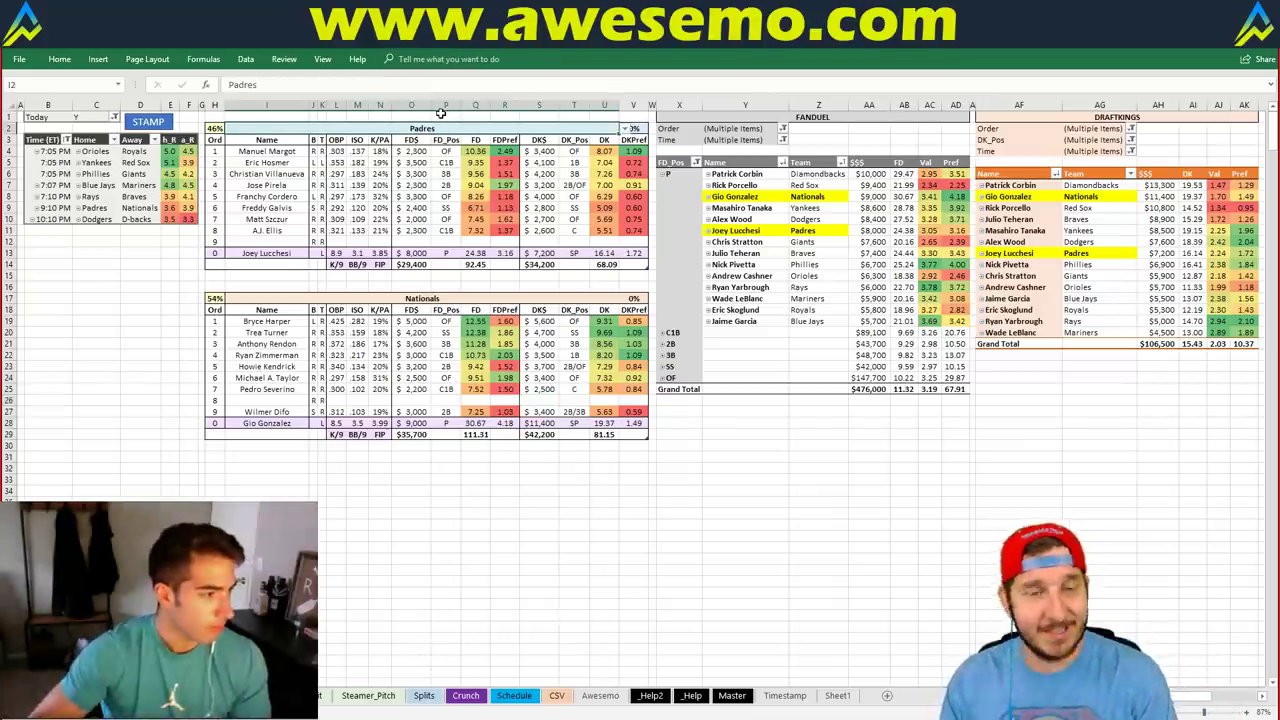
type("Dodgers")
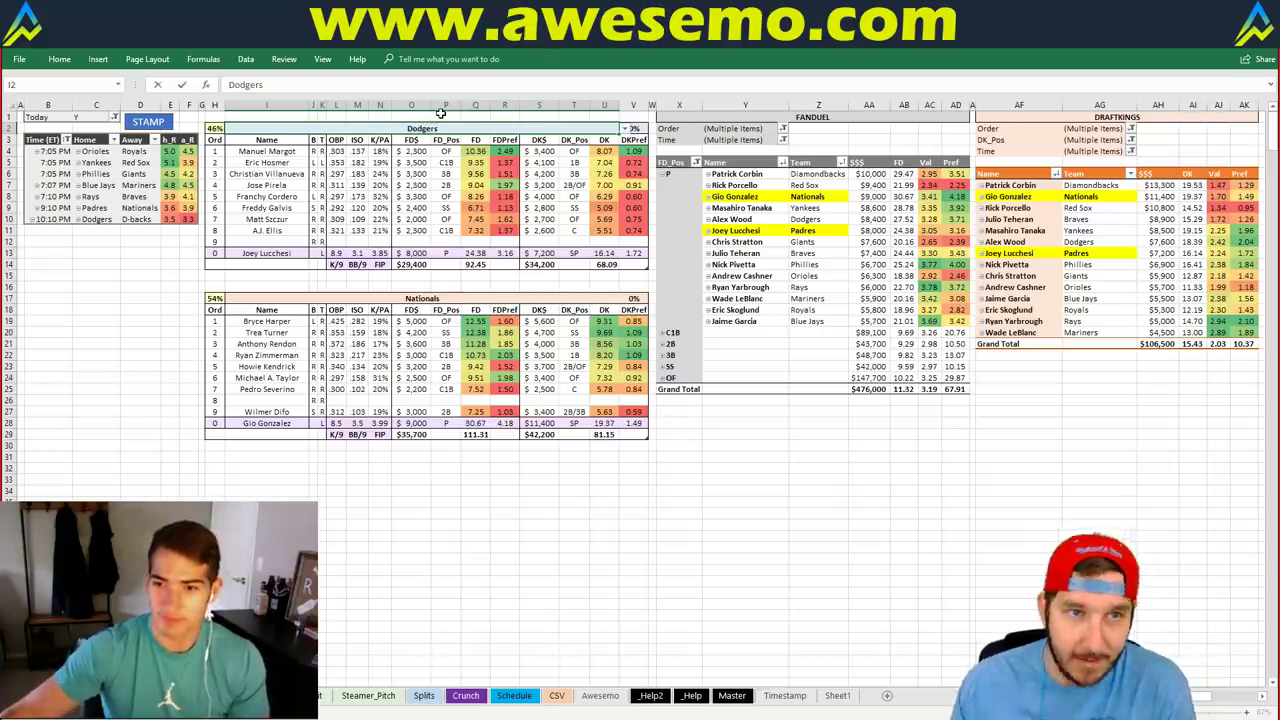
key("Return")
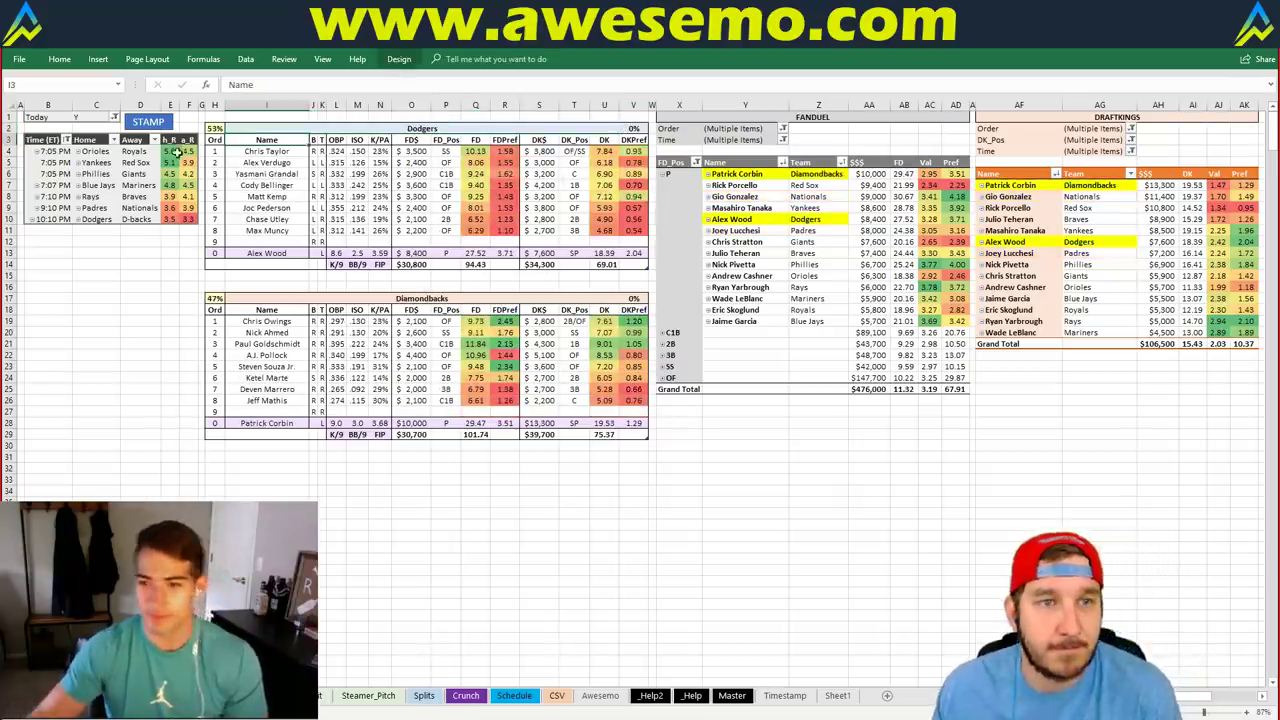
- Clear the batting order of Dodgers players Alex Verdugo and Yasmani Grandal in the player projection sheet
left_click(148, 122)
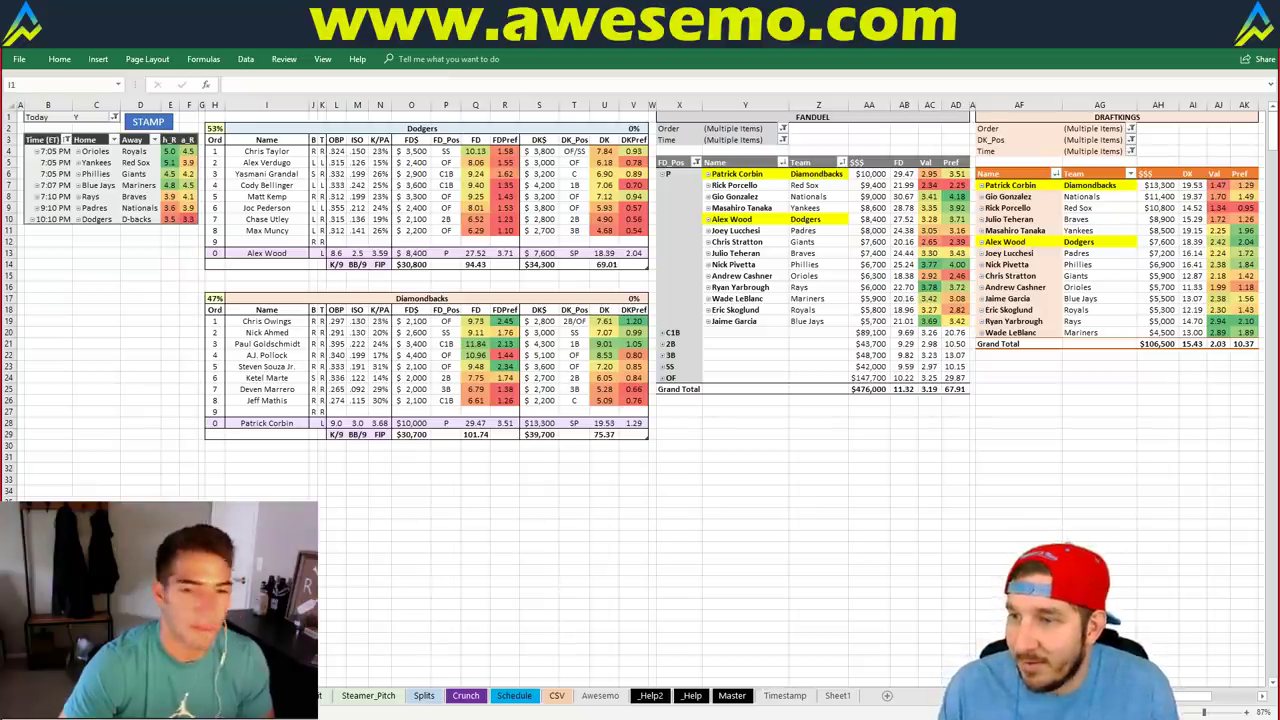
key("ctrl+Page_Down")
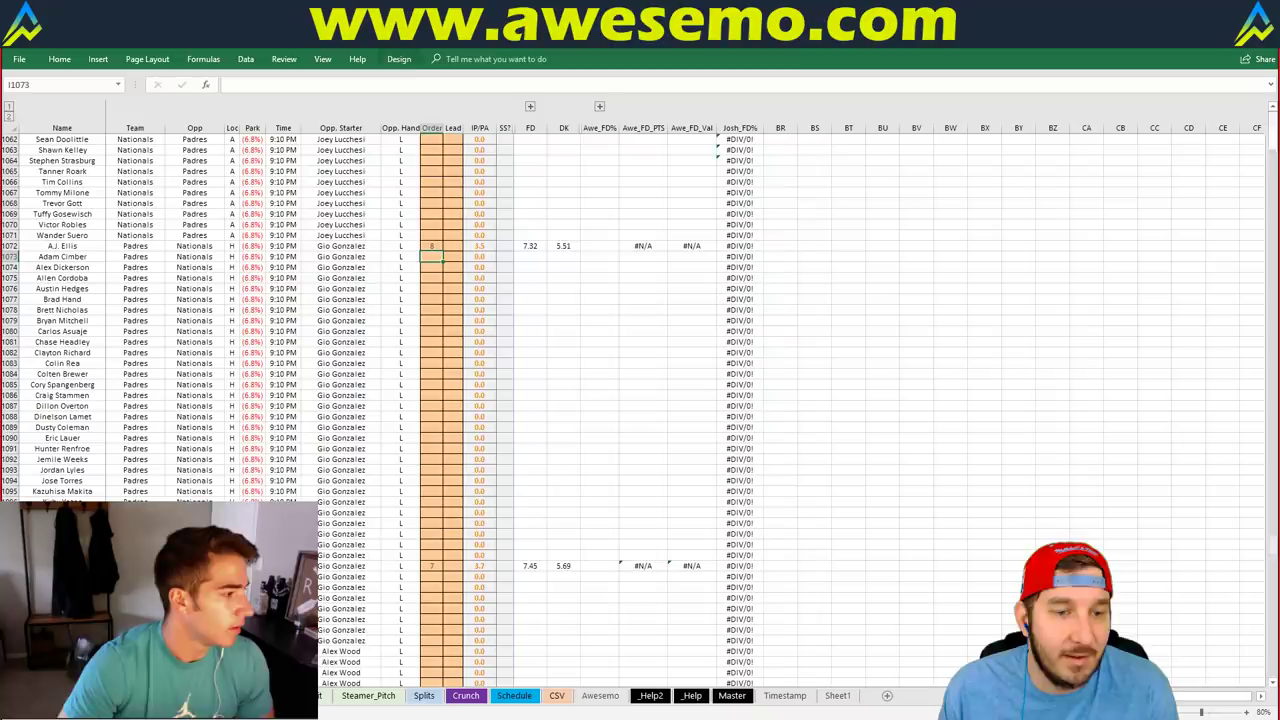
scroll(358, 478, "down", 6)
scroll(358, 478, "up", 9)
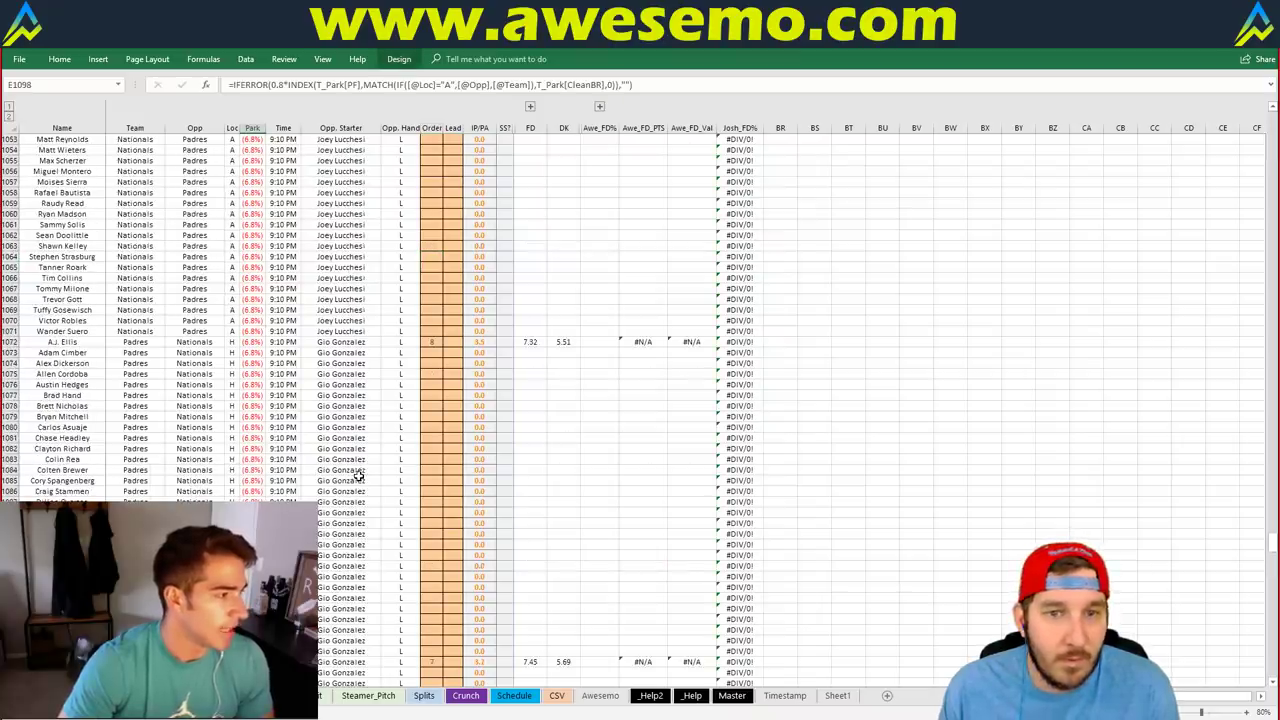
scroll(358, 478, "up", 20)
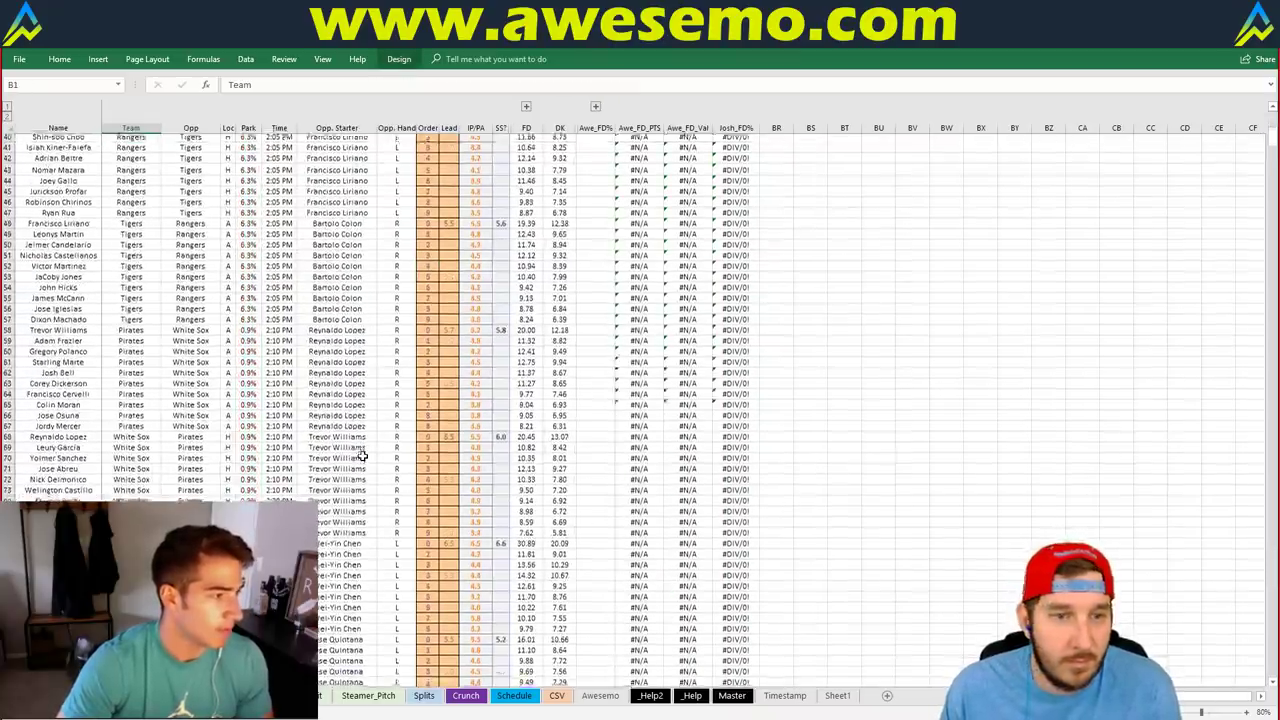
scroll(360, 457, "down", 20)
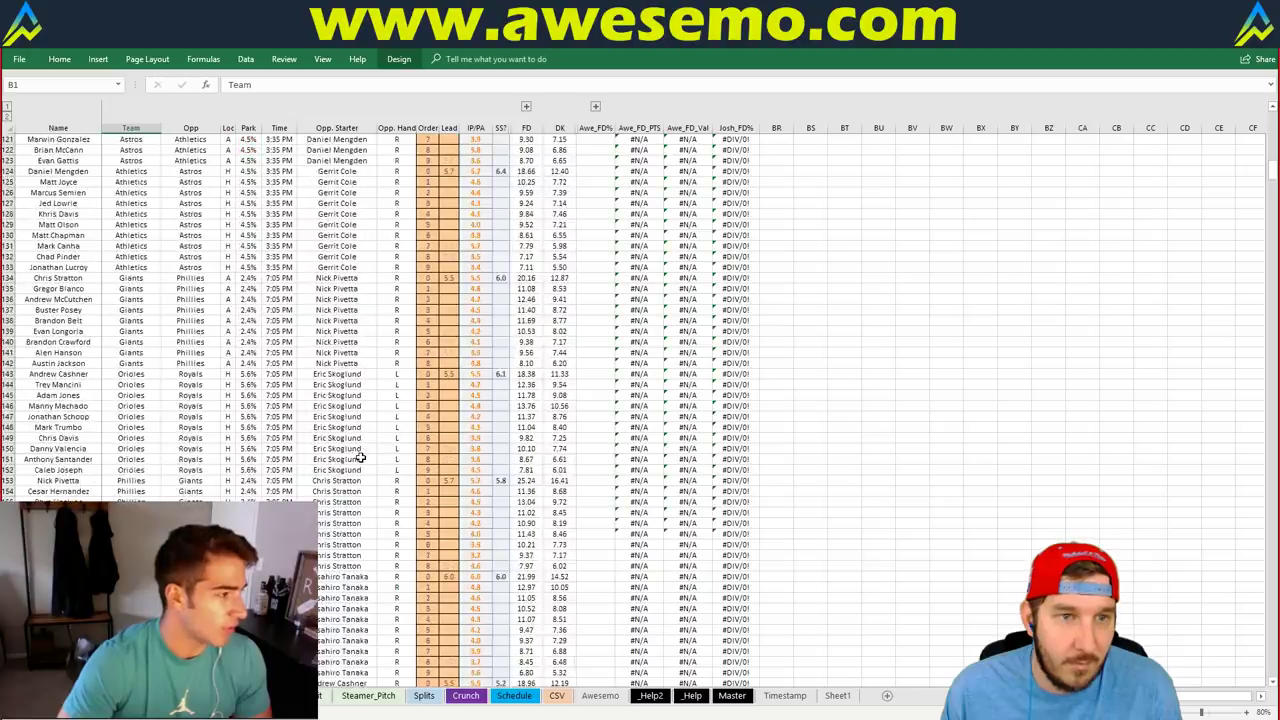
scroll(361, 457, "down", 20)
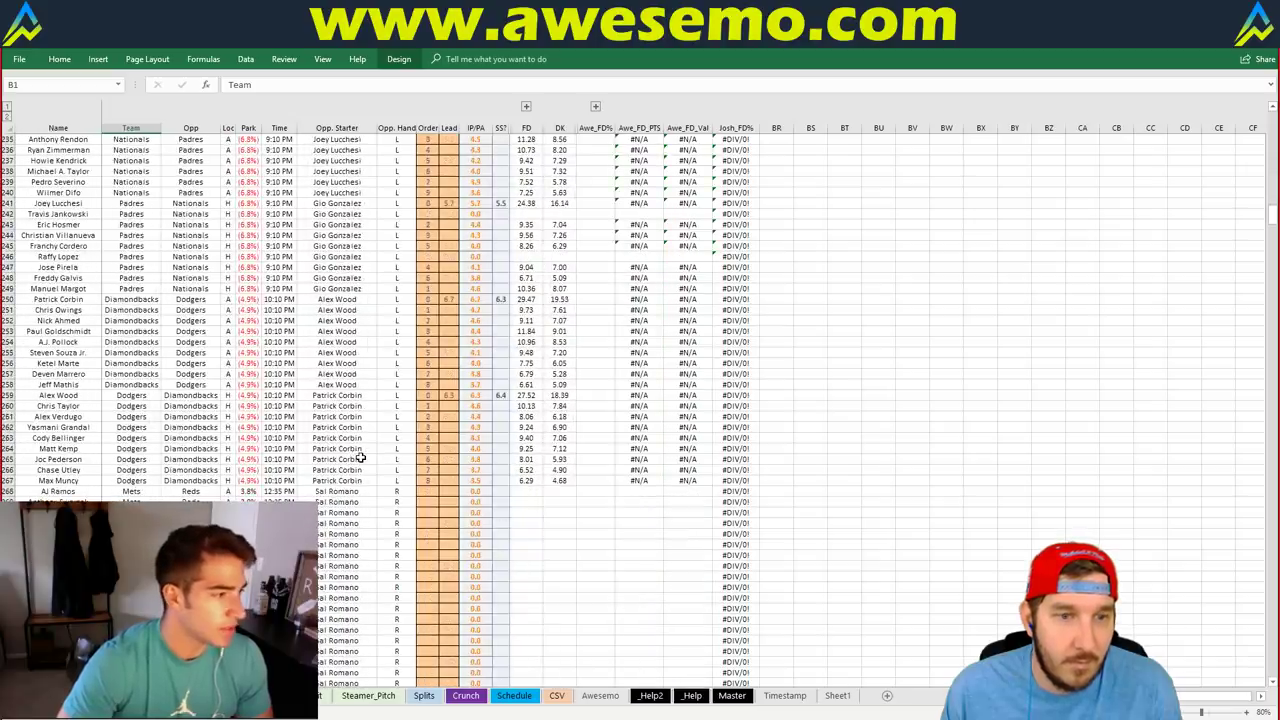
left_click(428, 416)
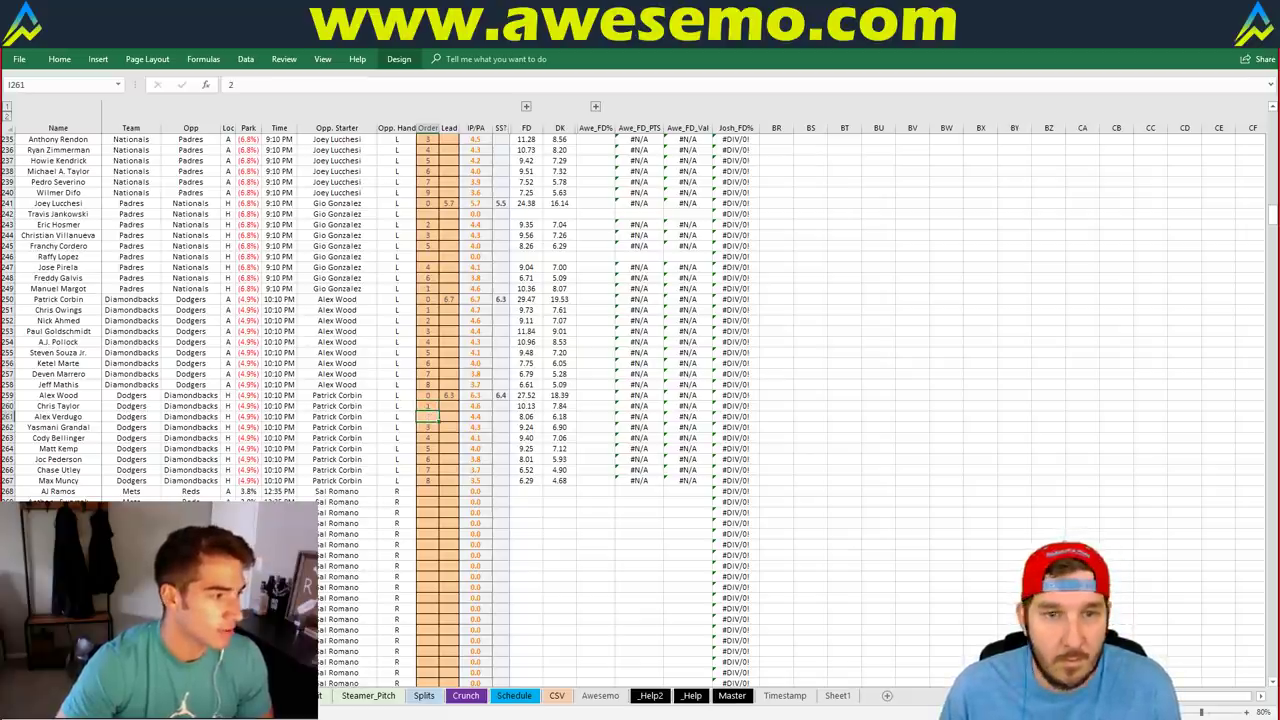
key("Delete")
key("Down")
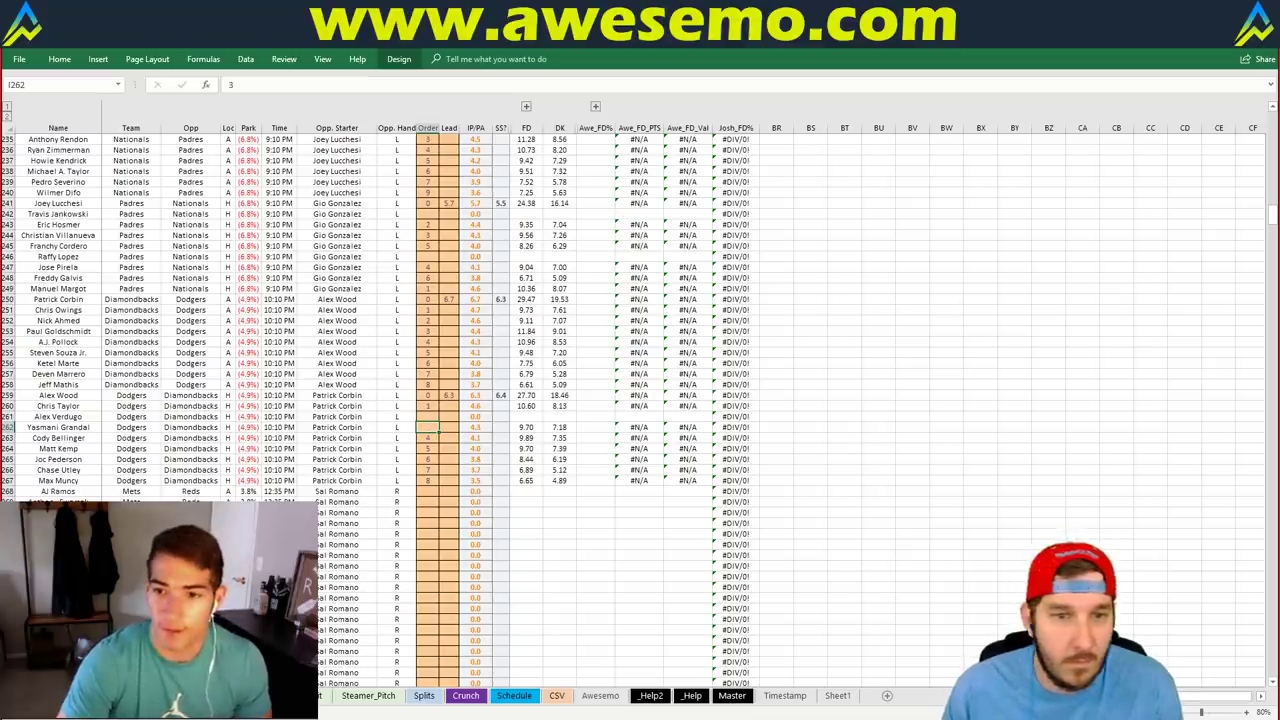
key("Delete")
- Set the batting order of Dodgers player Matt Kemp to 3
key("Down")
key("Down")
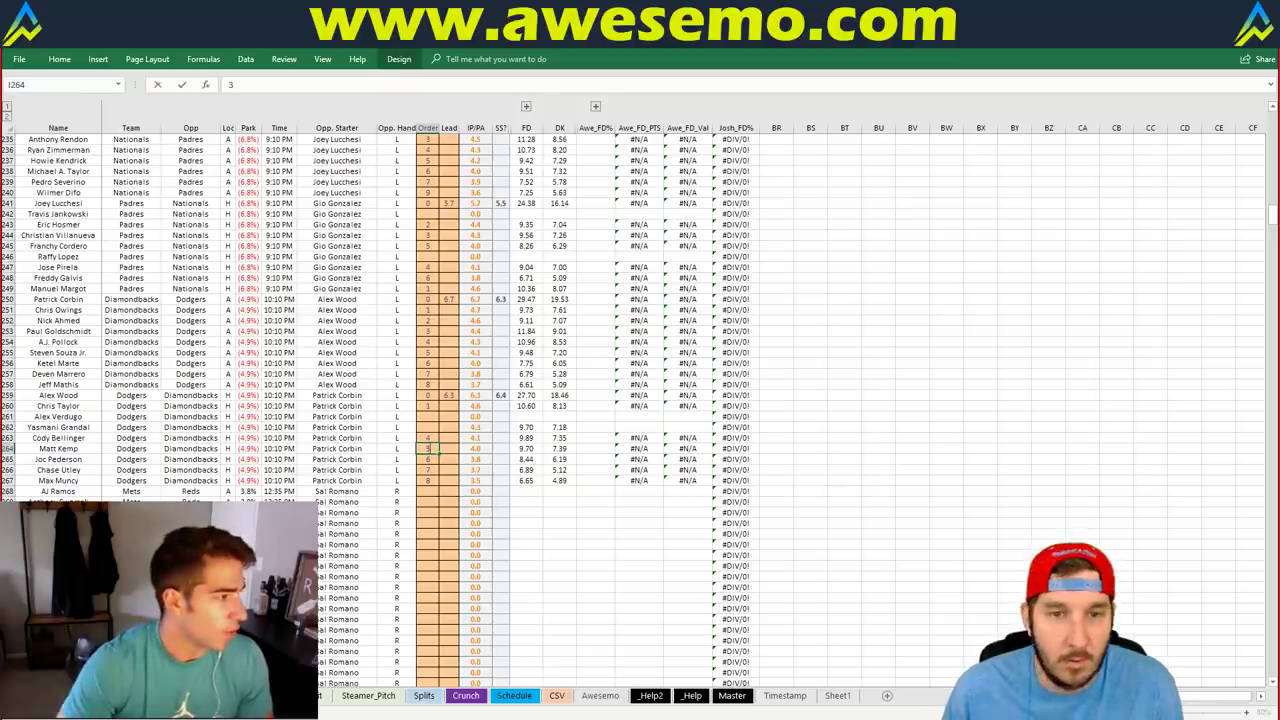
key("Down")
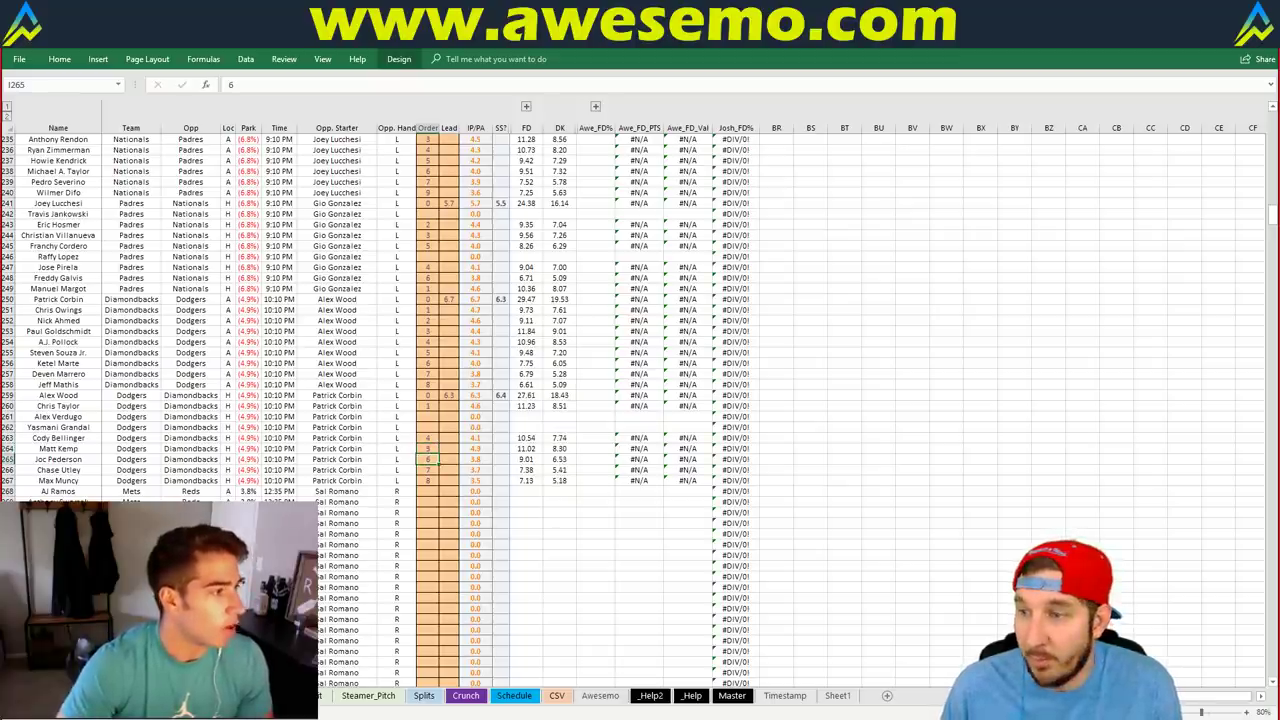
- Clear the batting order of Dodgers players Joc Pederson, Chase Utley and Max Muncy
key("Delete")
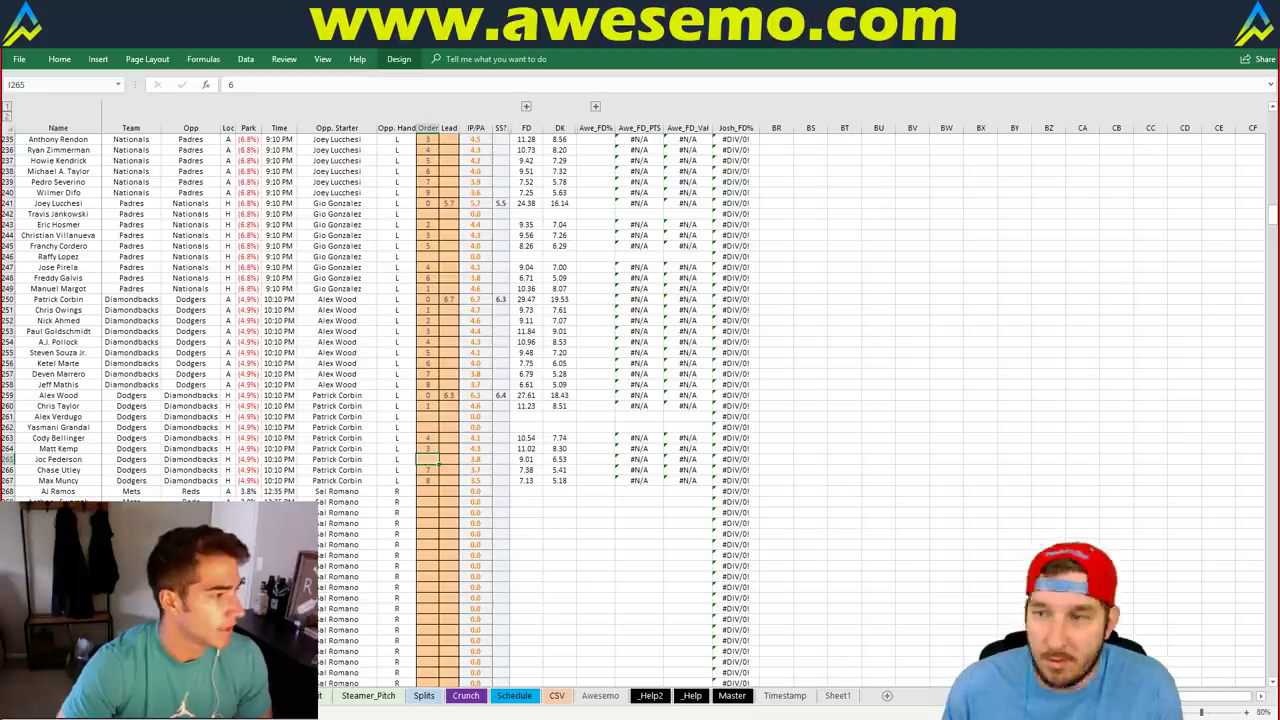
key("Down")
key("Delete")
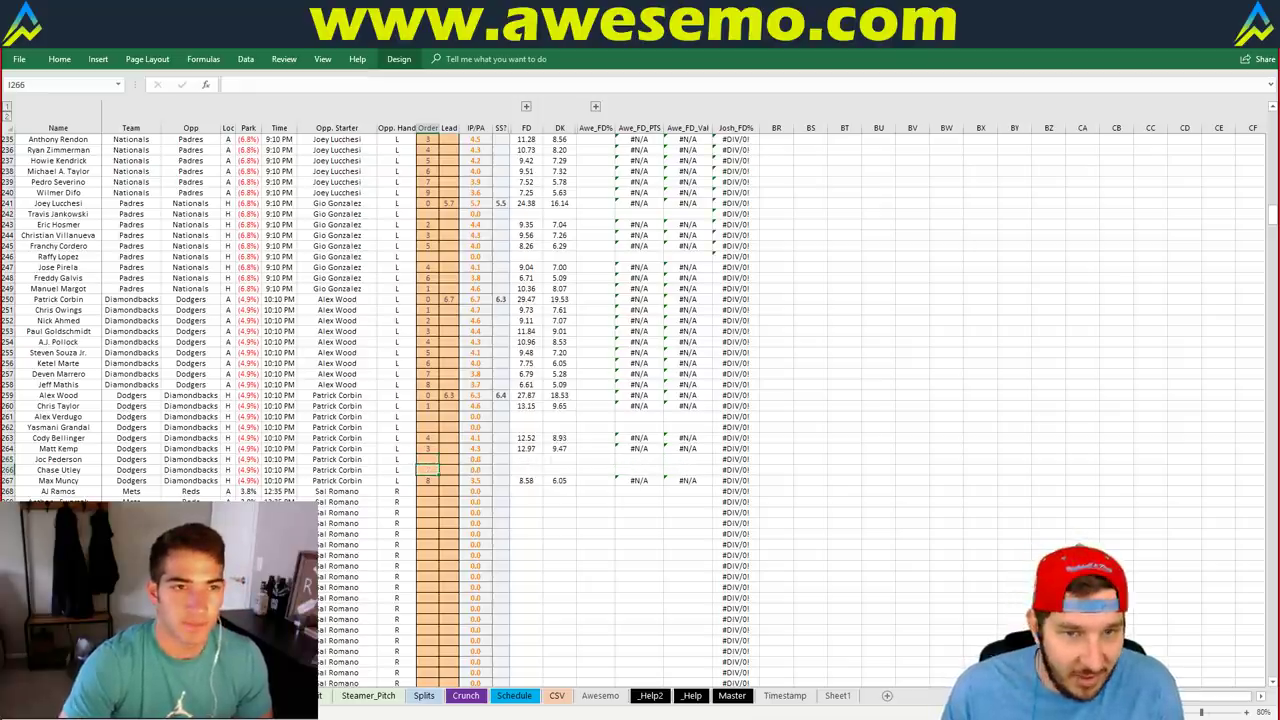
key("Down")
key("Delete")
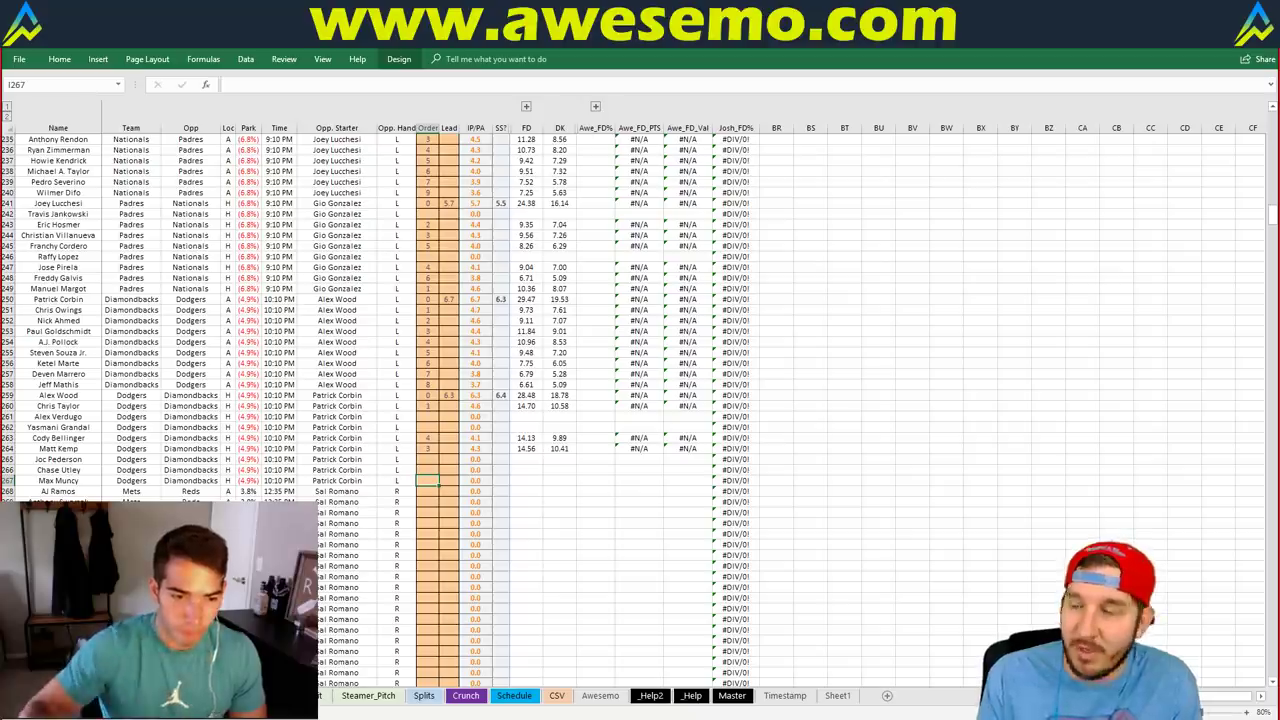
- Find Enrique Hernandez by searching for "enrique" and set his batting order to 2
key("ctrl+f")
type("enric")
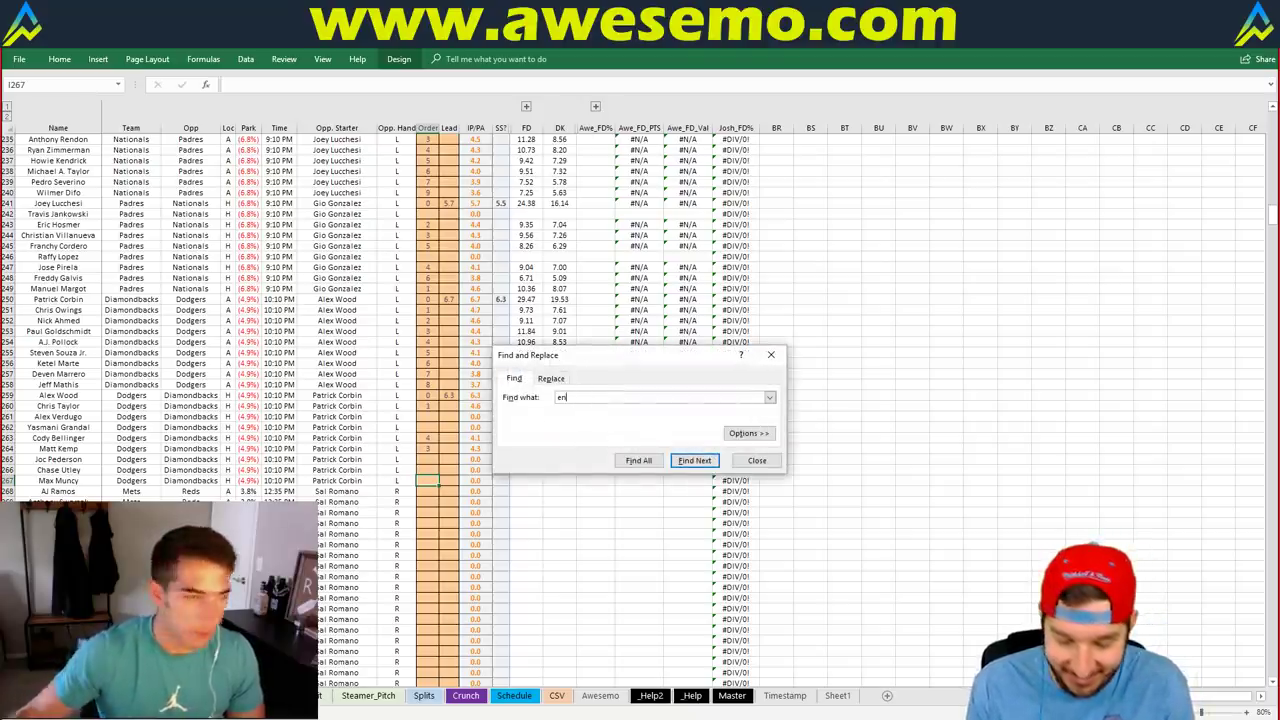
type("ue")
key("Return")
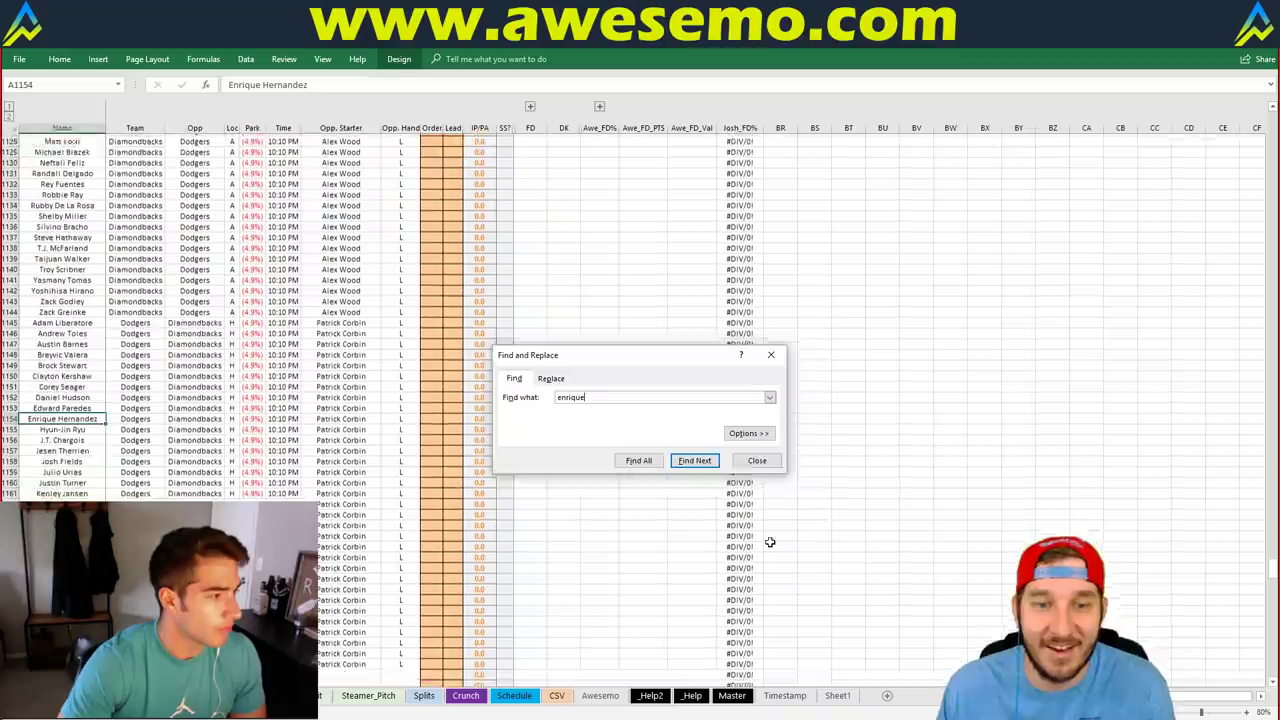
key("Escape")
left_click(430, 416)
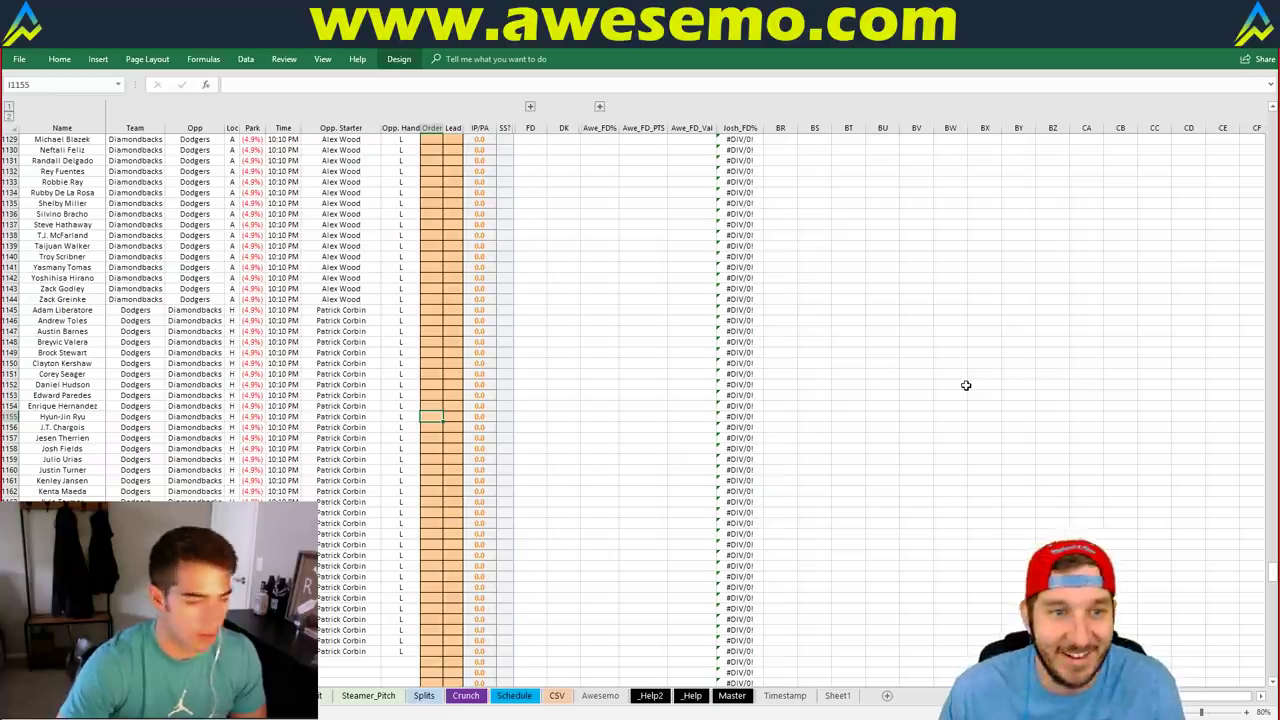
key("Up")
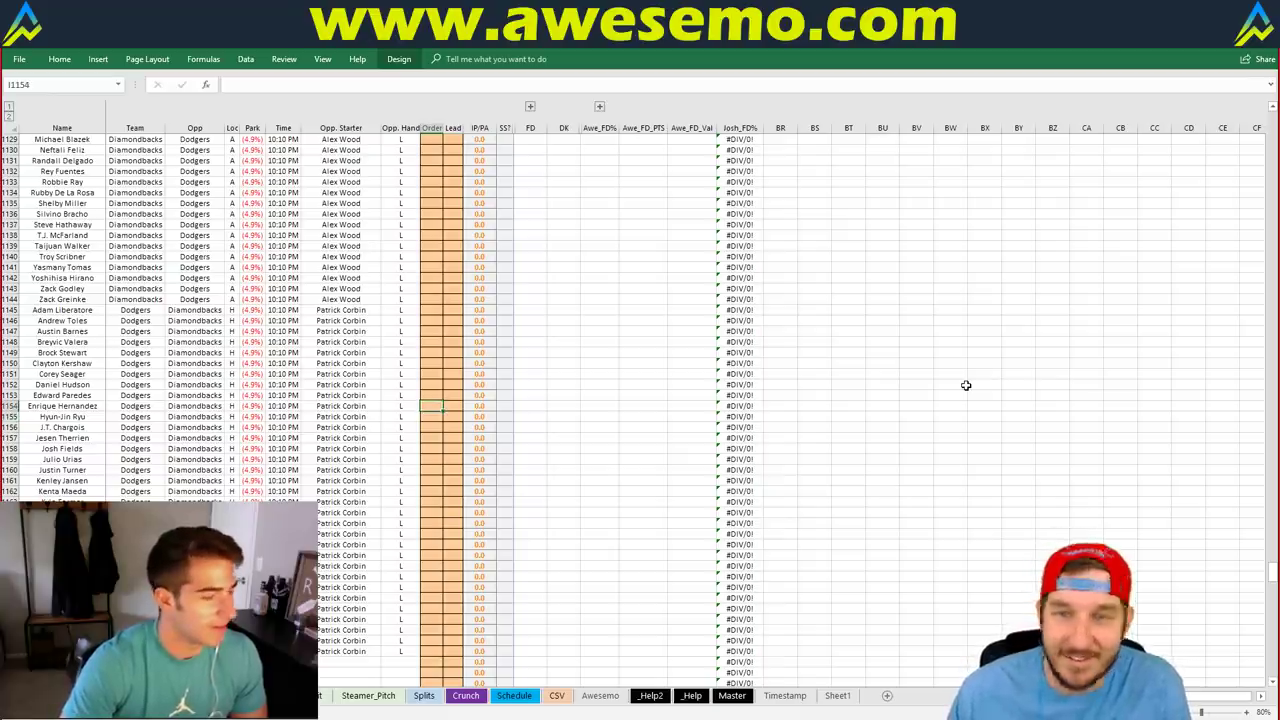
type("2")
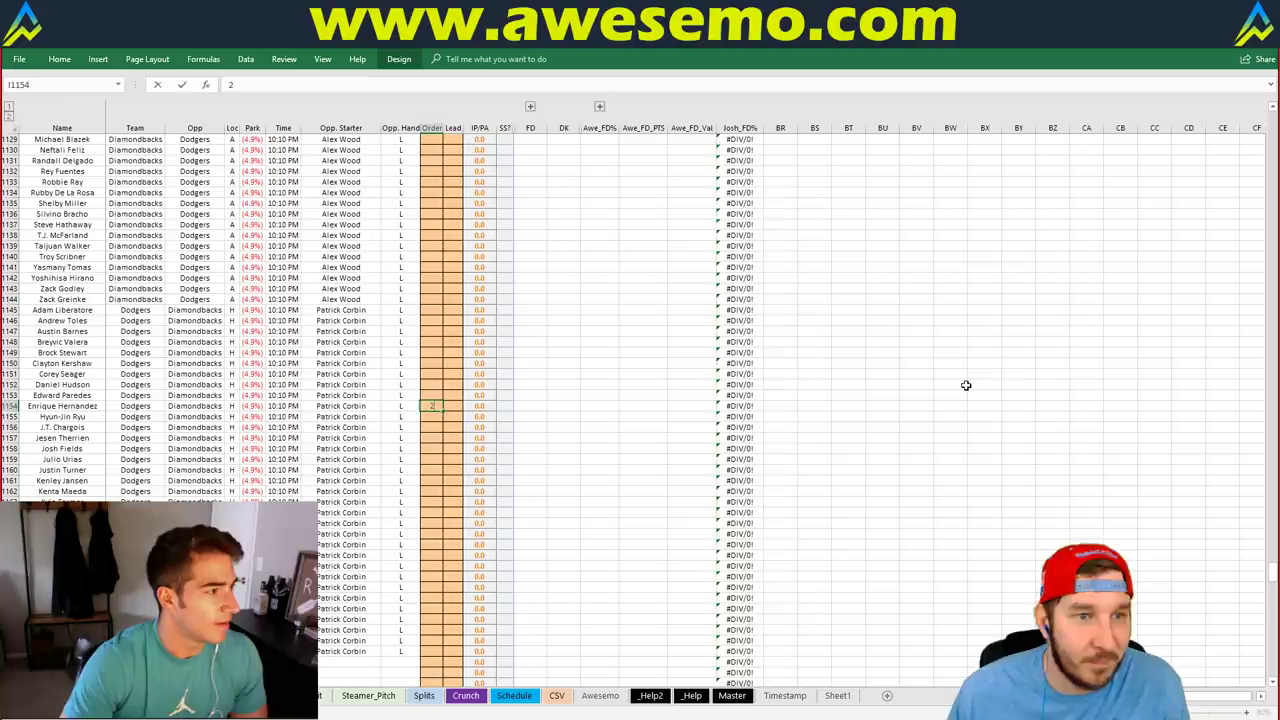
key("Return")
- Set the batting order of Dodgers player Austin Barnes to 5
key("Down")
key("Down")
key("Down")
key("Down")
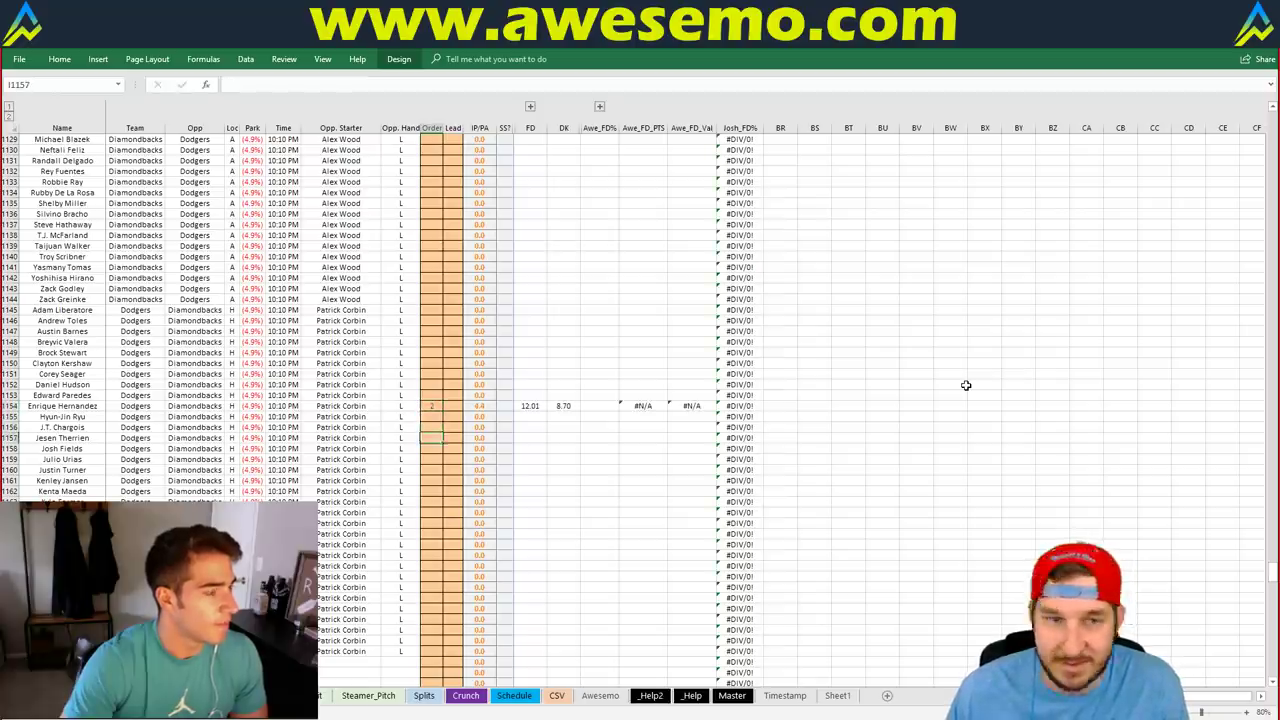
key("Up")
key("Up")
key("Up")
key("Up")
key("Up")
key("Up")
key("Up")
key("Up")
key("Up")
key("Up")
key("Up")
key("Up")
key("Up")
key("Down")
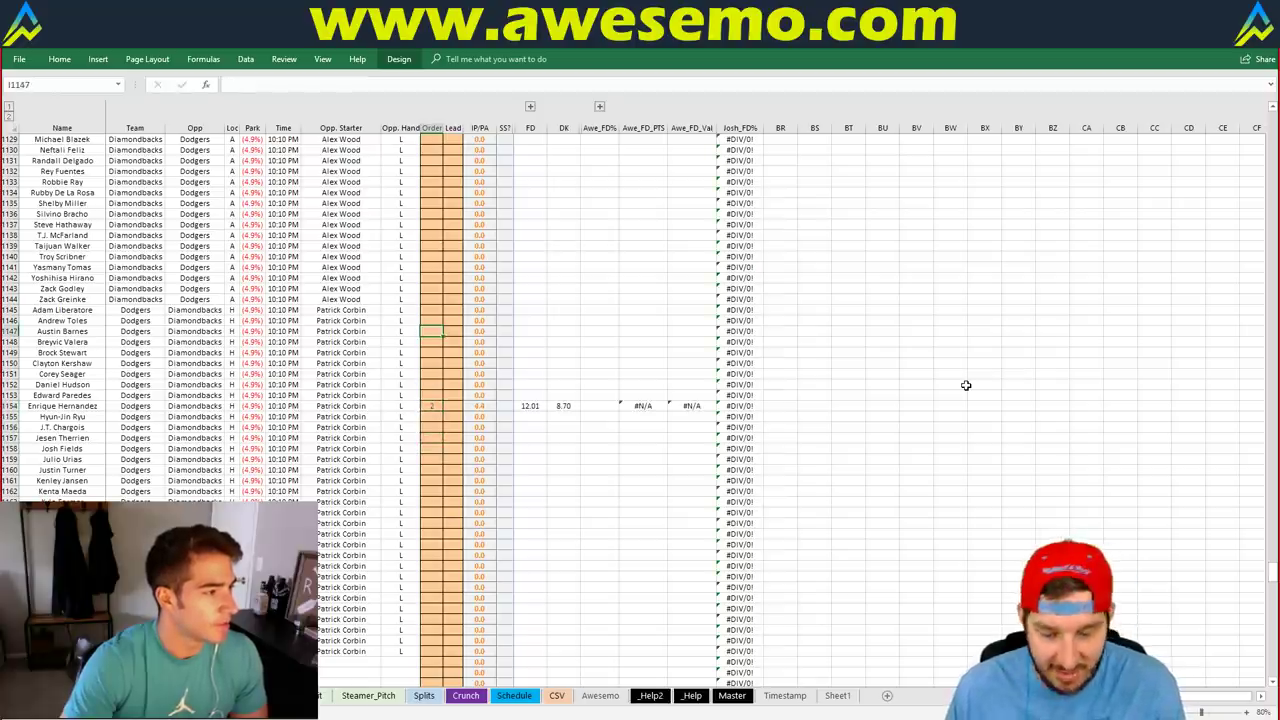
type("5")
key("Return")
- Set the batting order of Dodgers player Yasiel Puig to 6
key("Down")
key("Down")
key("Down")
key("Down")
key("Down")
key("Down")
key("Down")
key("Down")
key("Down")
key("Down")
key("Down")
key("Down")
key("Down")
key("Down")
key("Down")
key("Down")
key("Down")
key("Down")
key("Down")
key("Down")
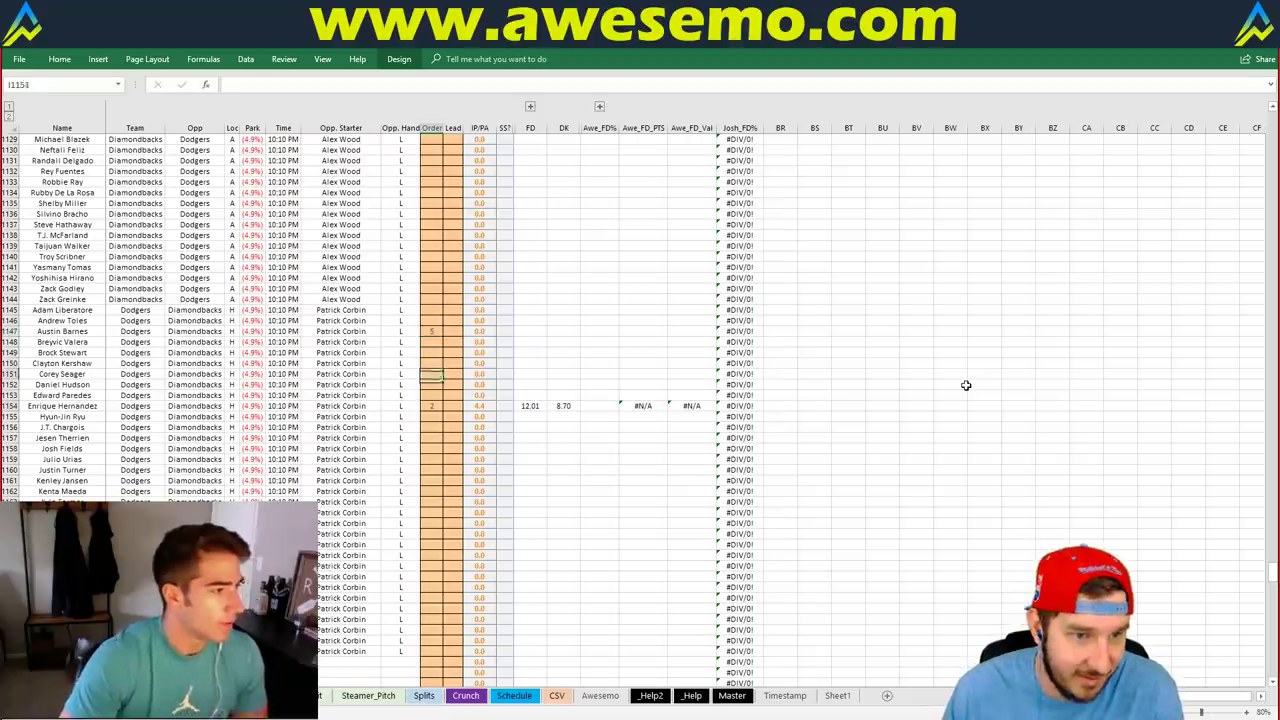
type("6")
key("Return")
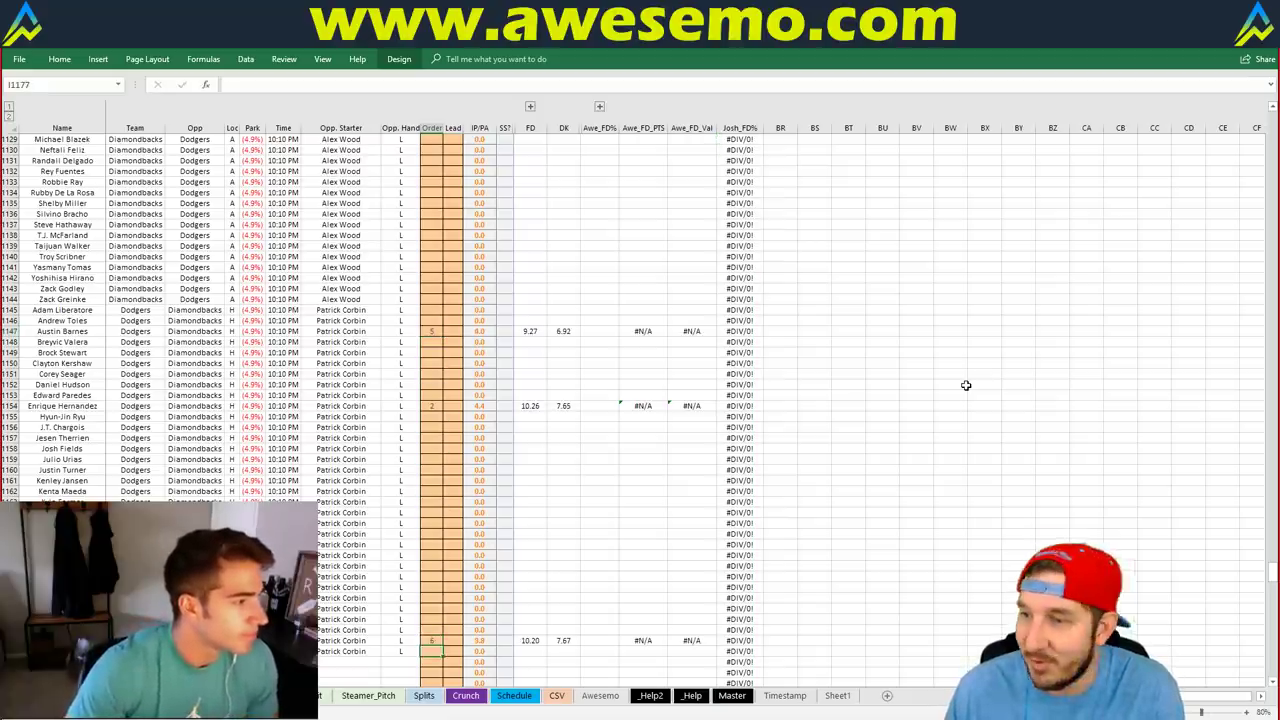
- Set the batting order of Dodgers player Kyle Farmer to 7
key("Up")
key("Up")
key("Up")
key("Up")
key("Up")
key("Up")
key("Up")
key("Up")
key("Up")
key("Up")
key("Up")
key("Up")
key("Up")
key("Up")
type("7")
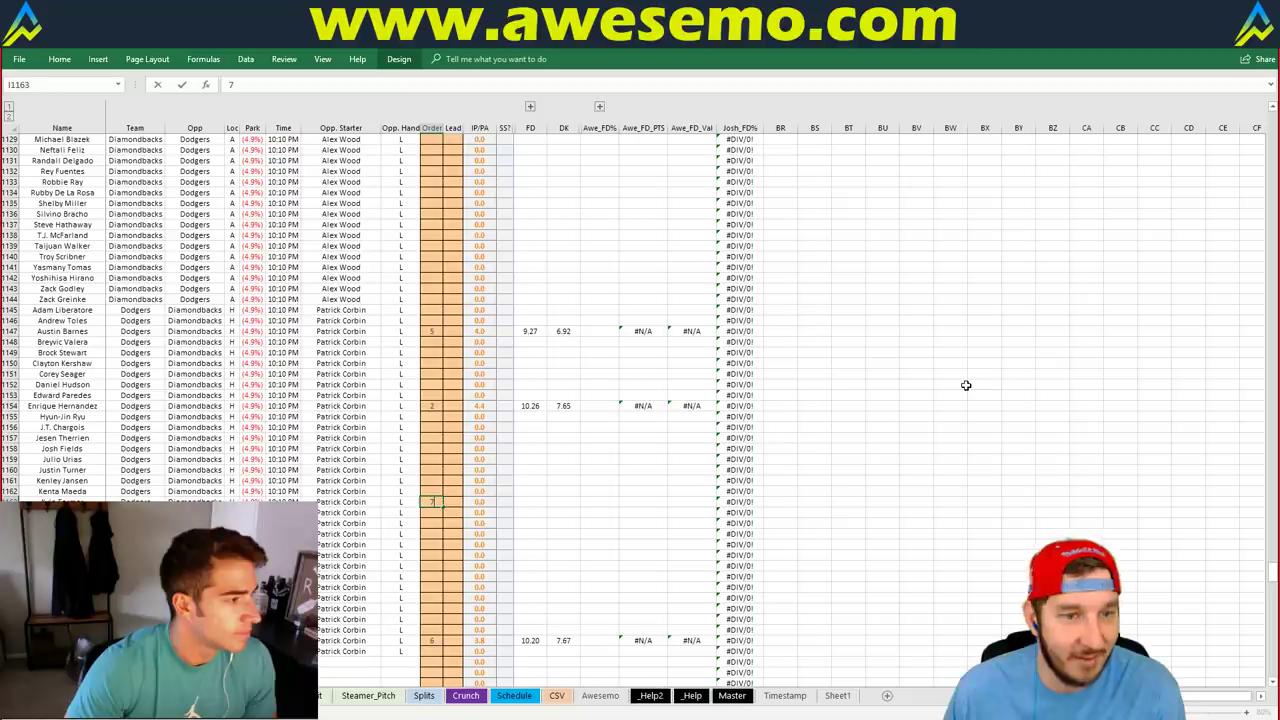
key("Return")
- Set the batting order of Dodgers player Tim Locastro to 8 and return to the matchup sheet
key("Down")
key("Down")
key("Down")
key("Down")
key("Down")
key("Down")
key("Down")
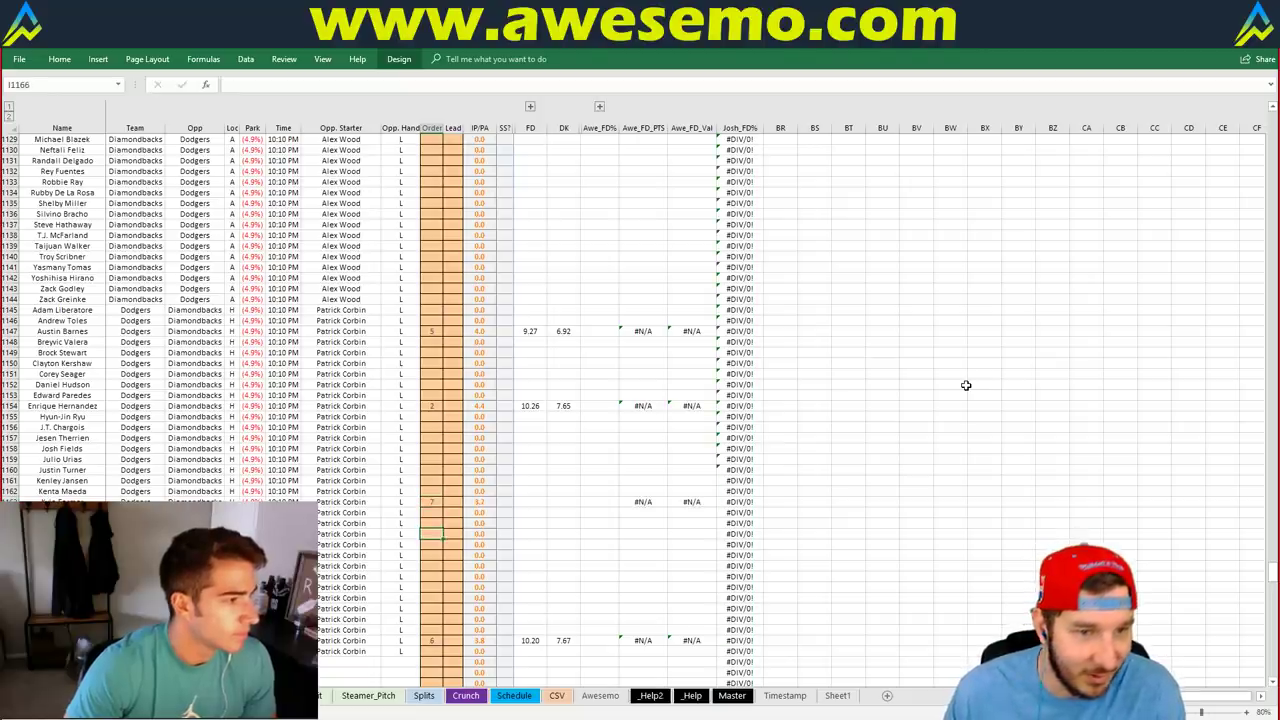
type("8")
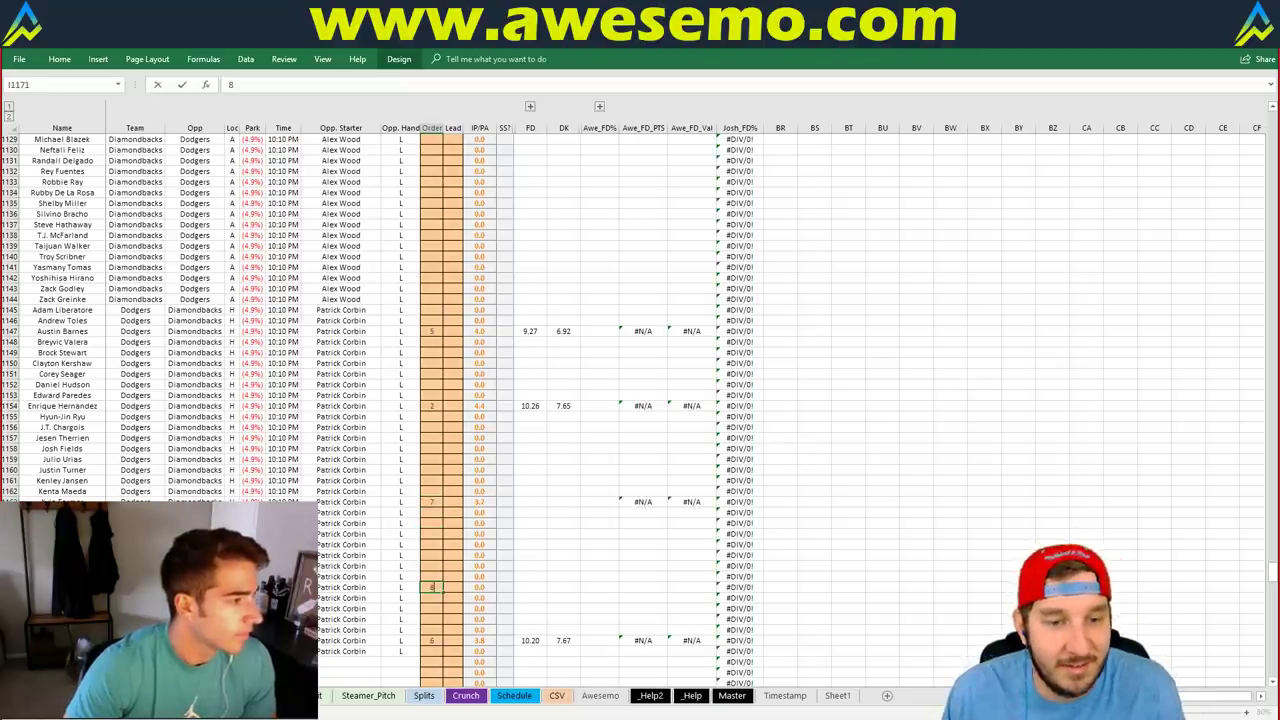
key("Return")
key("ctrl+Page_Up")
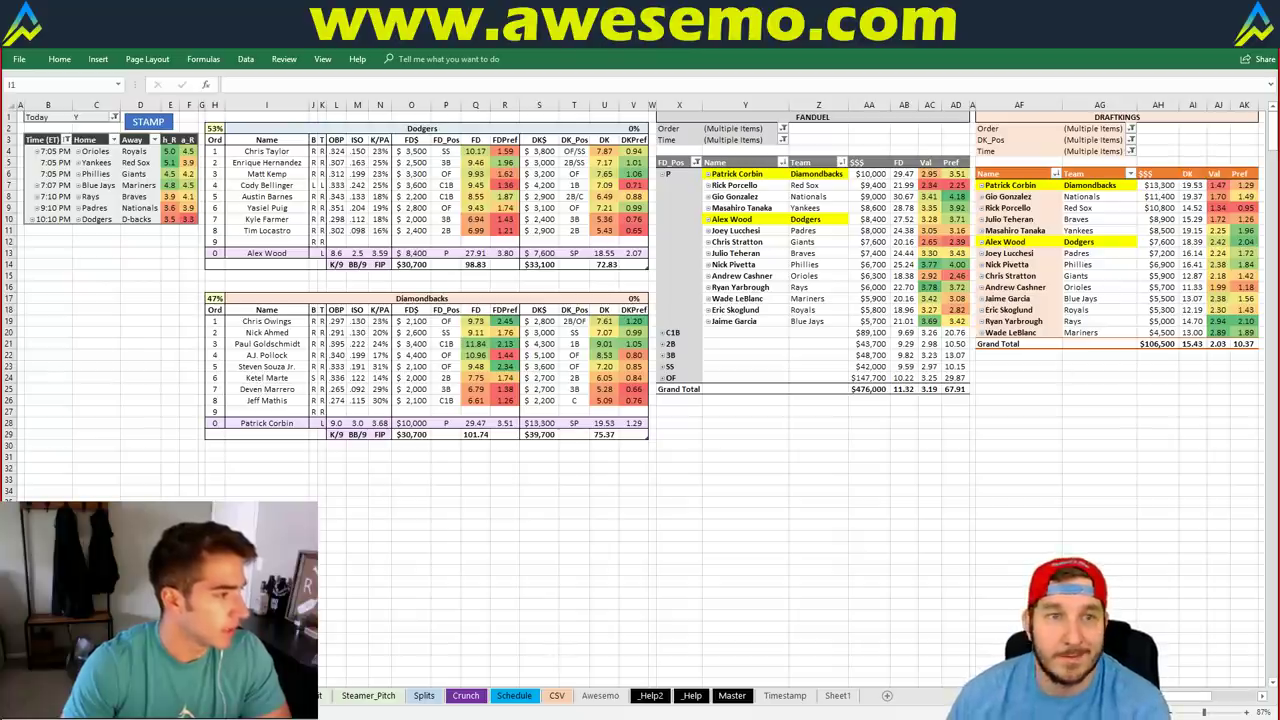
left_click_drag(305, 320, 356, 332)
key("ctrl+c")
left_click(384, 500)
key("Escape")
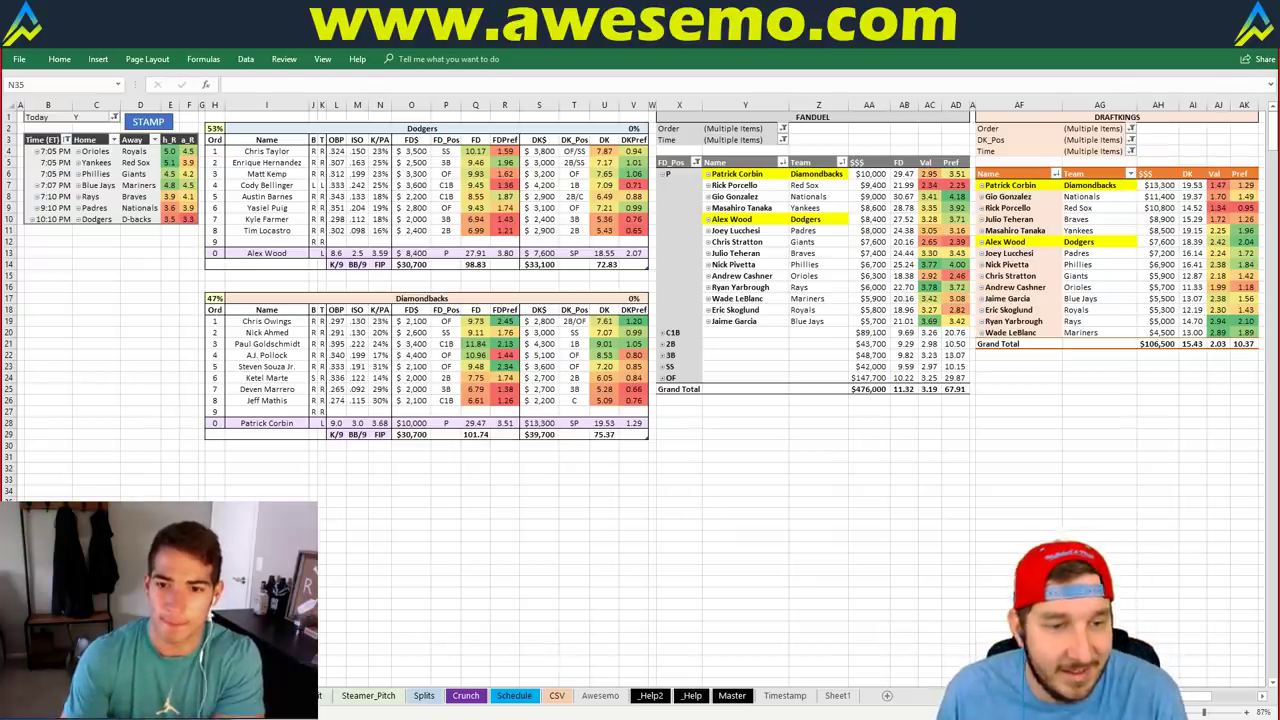
- Switch to the FantasyCruncher DraftKings lineups, list only the pitchers used, and filter the lineups to those with Patrick Corbin
key("alt+Tab")
key("alt+Tab")
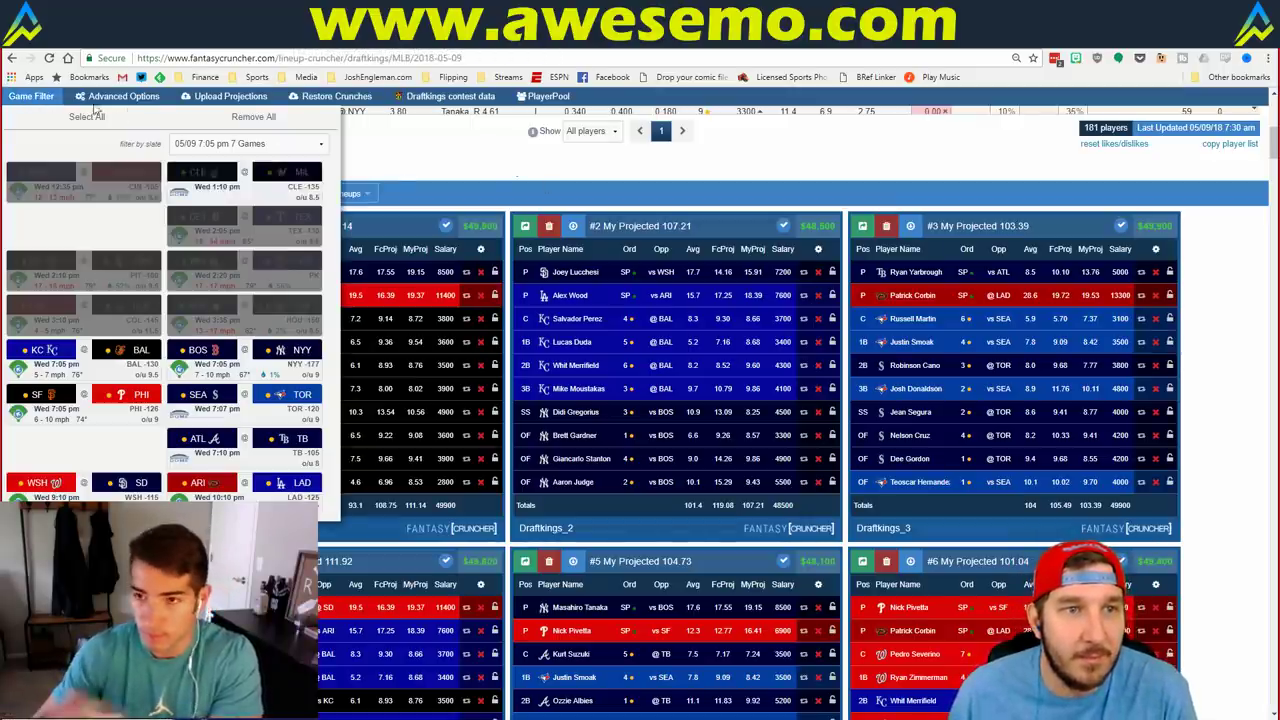
left_click(482, 177)
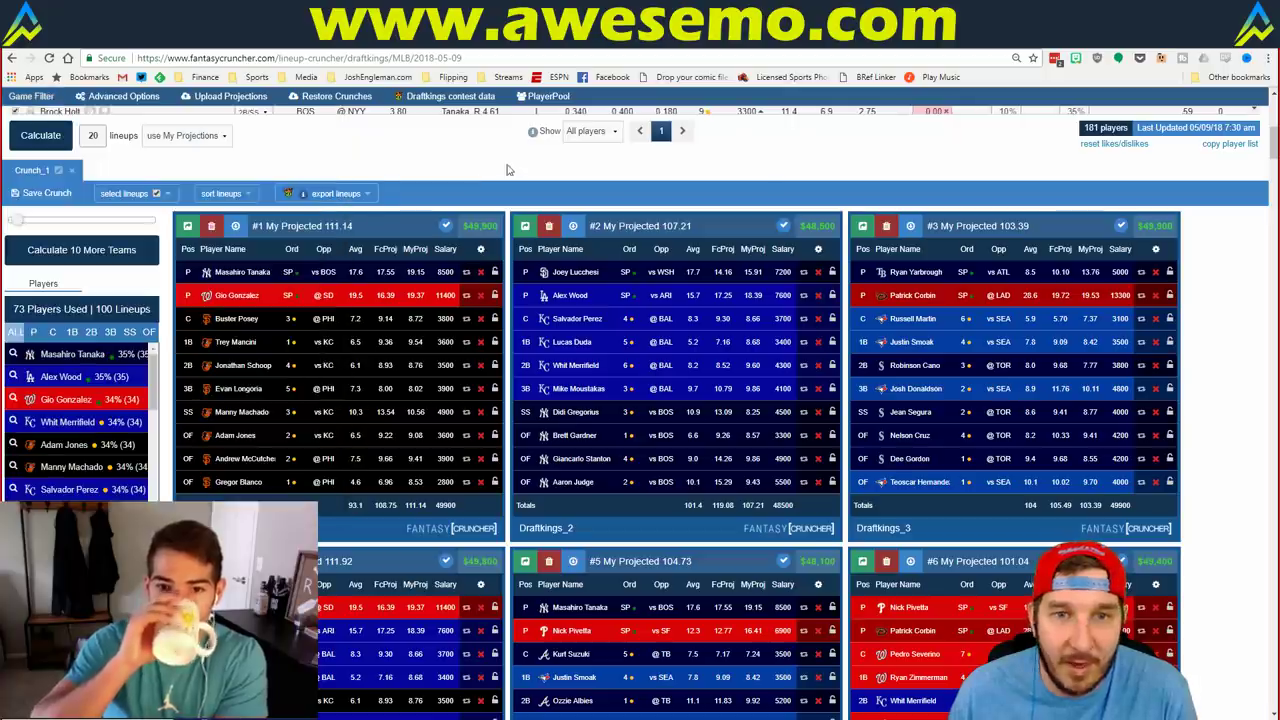
left_click(33, 333)
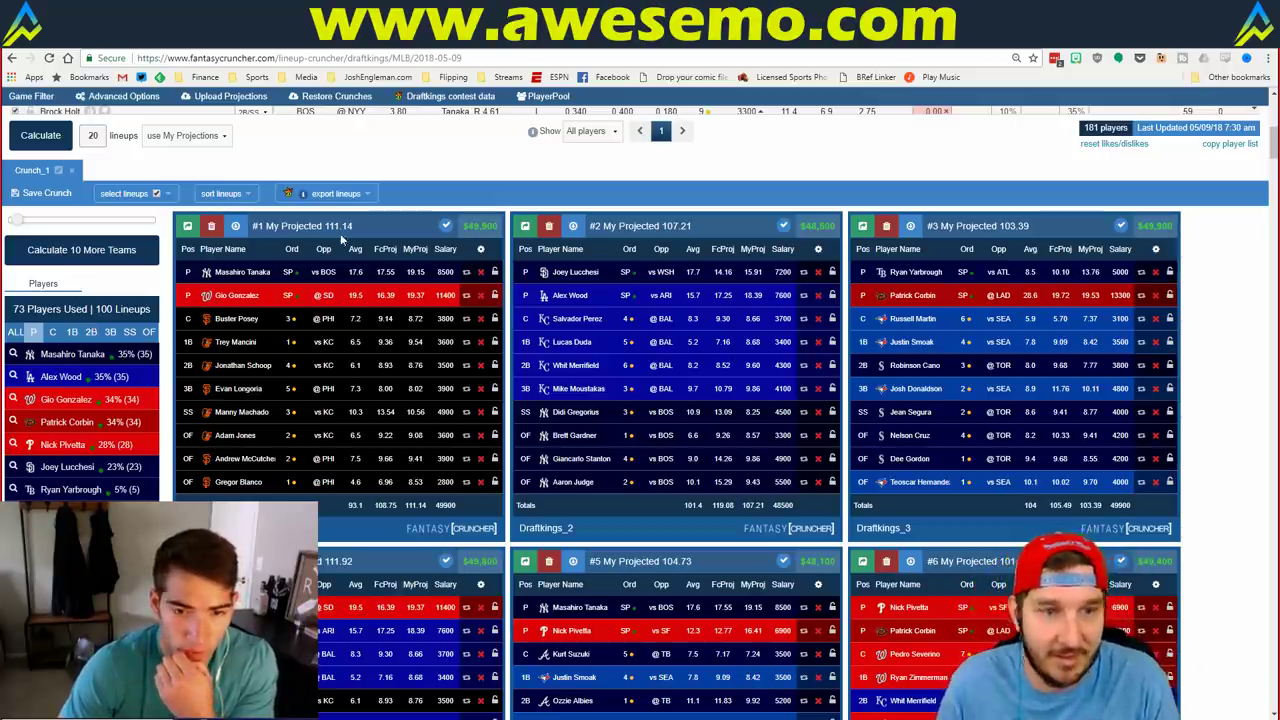
left_click(13, 424)
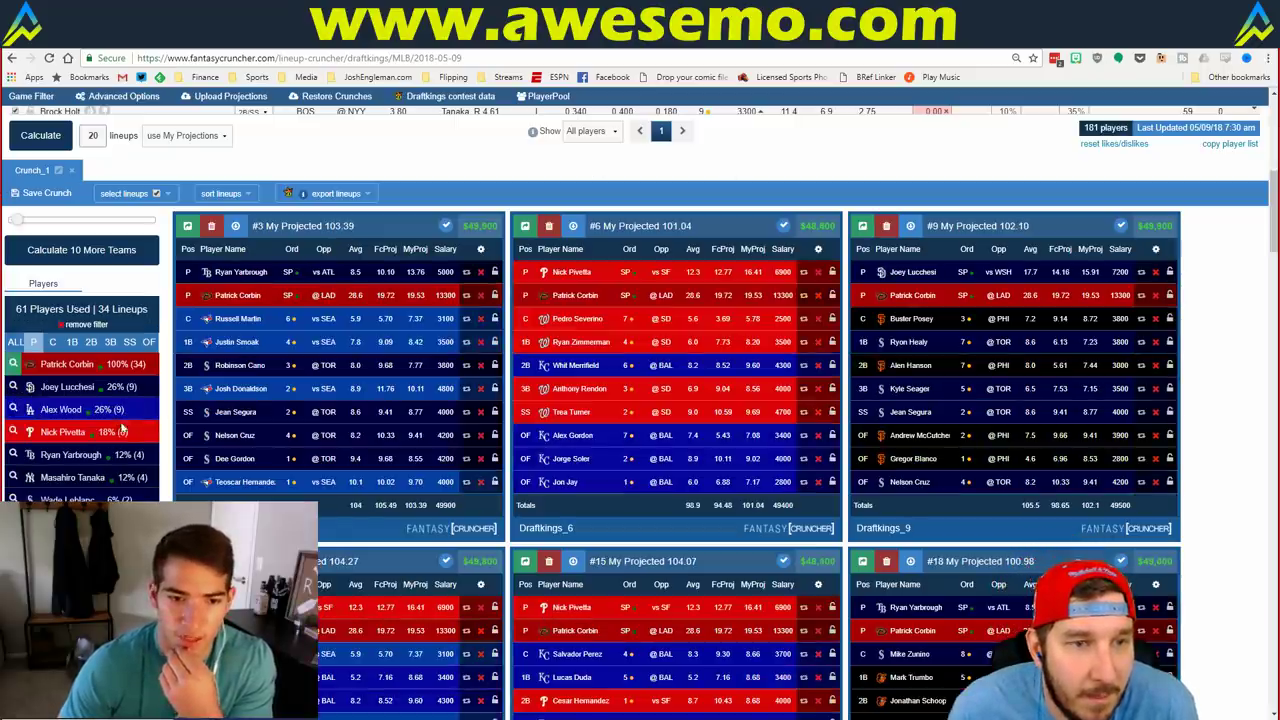
- Filter the lineups to those pairing pitchers Nick Pivetta and Patrick Corbin and look through their rosters
left_click(13, 433)
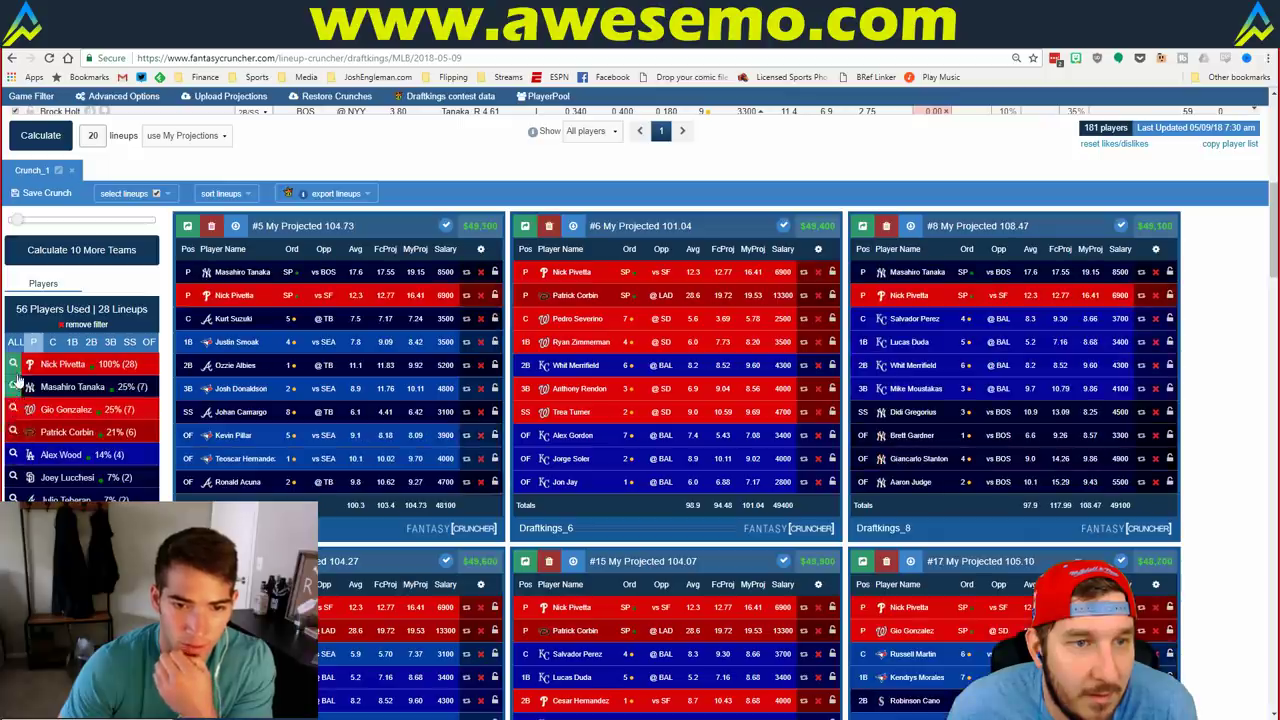
left_click(13, 432)
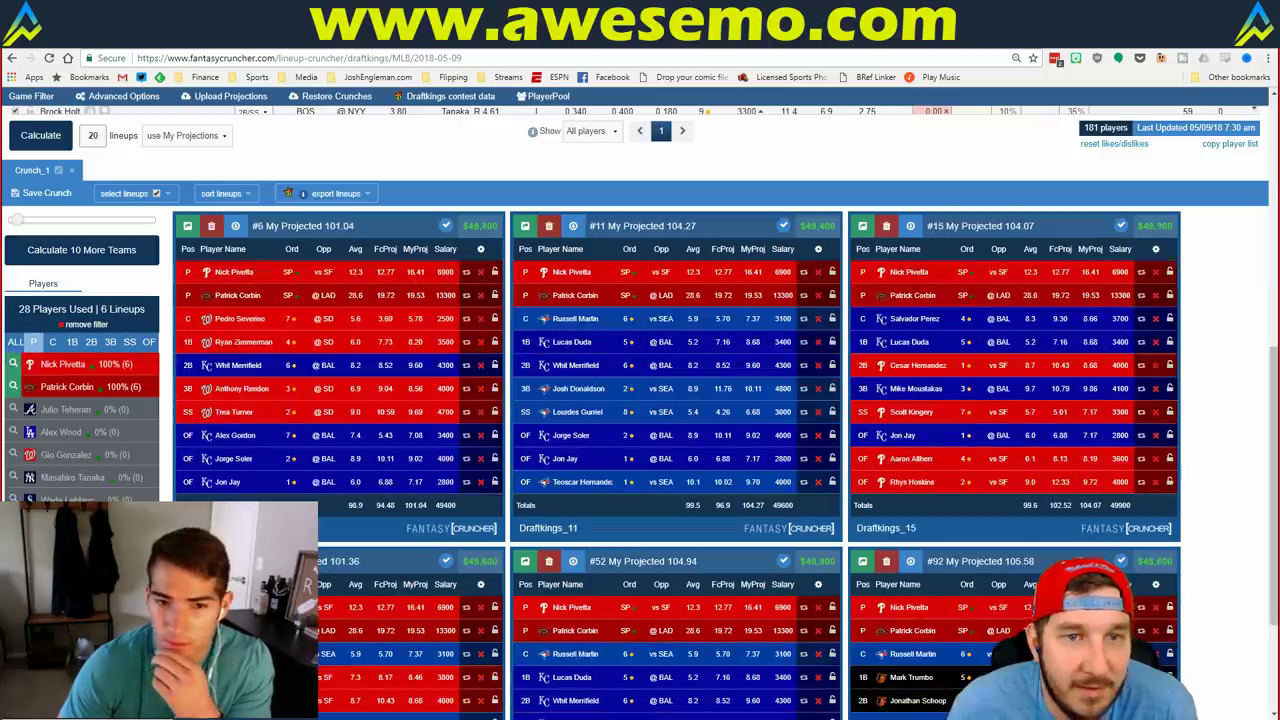
scroll(1207, 400, "down", 3)
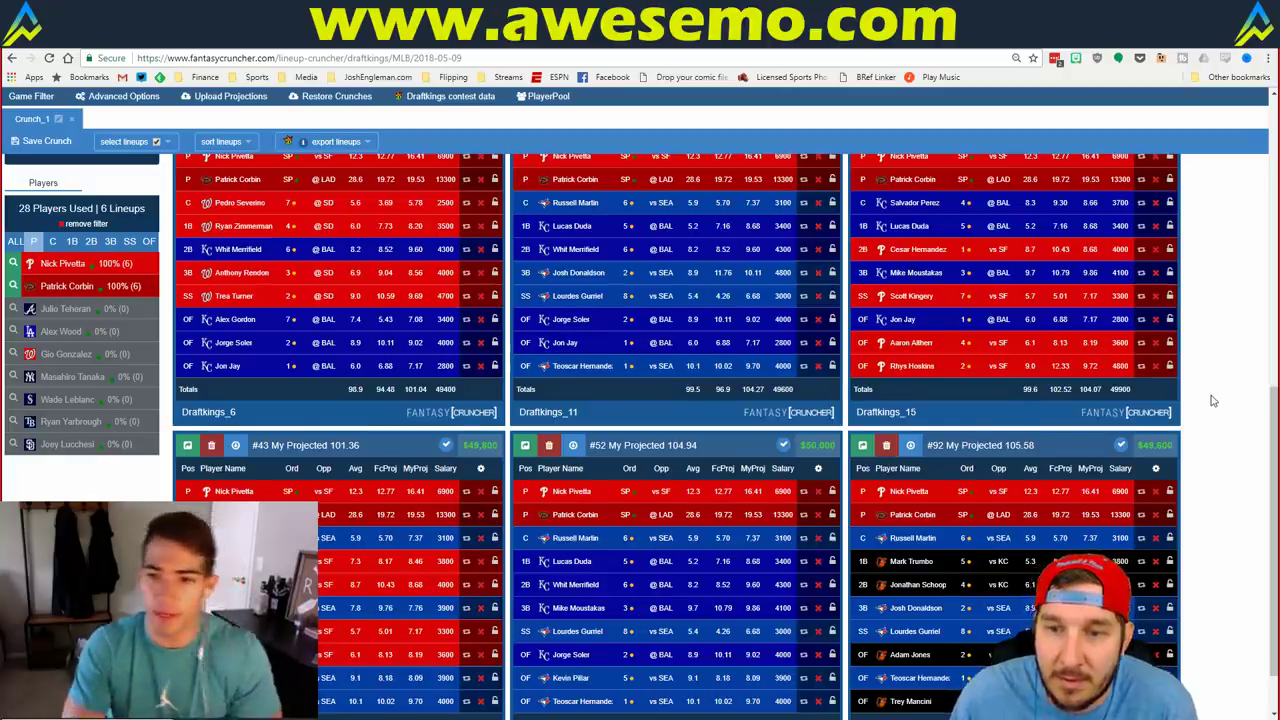
scroll(1212, 400, "down", 1)
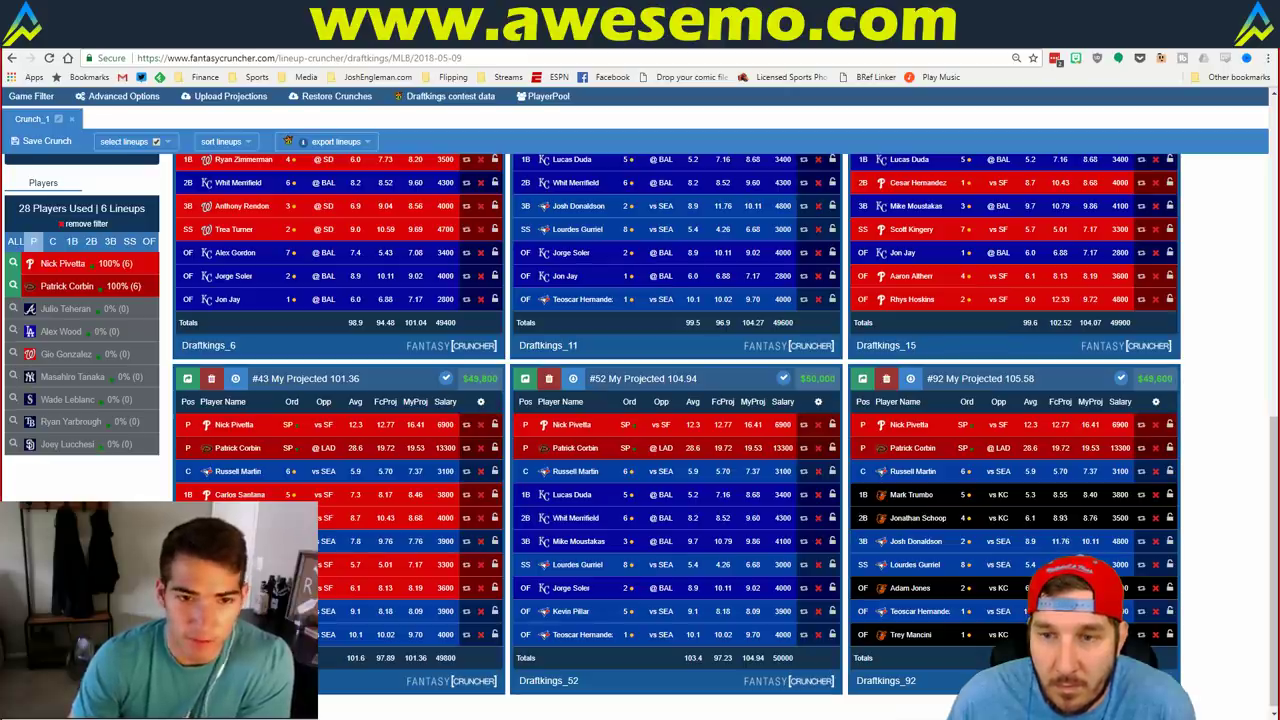
scroll(1022, 551, "up", 1)
scroll(1022, 549, "up", 3)
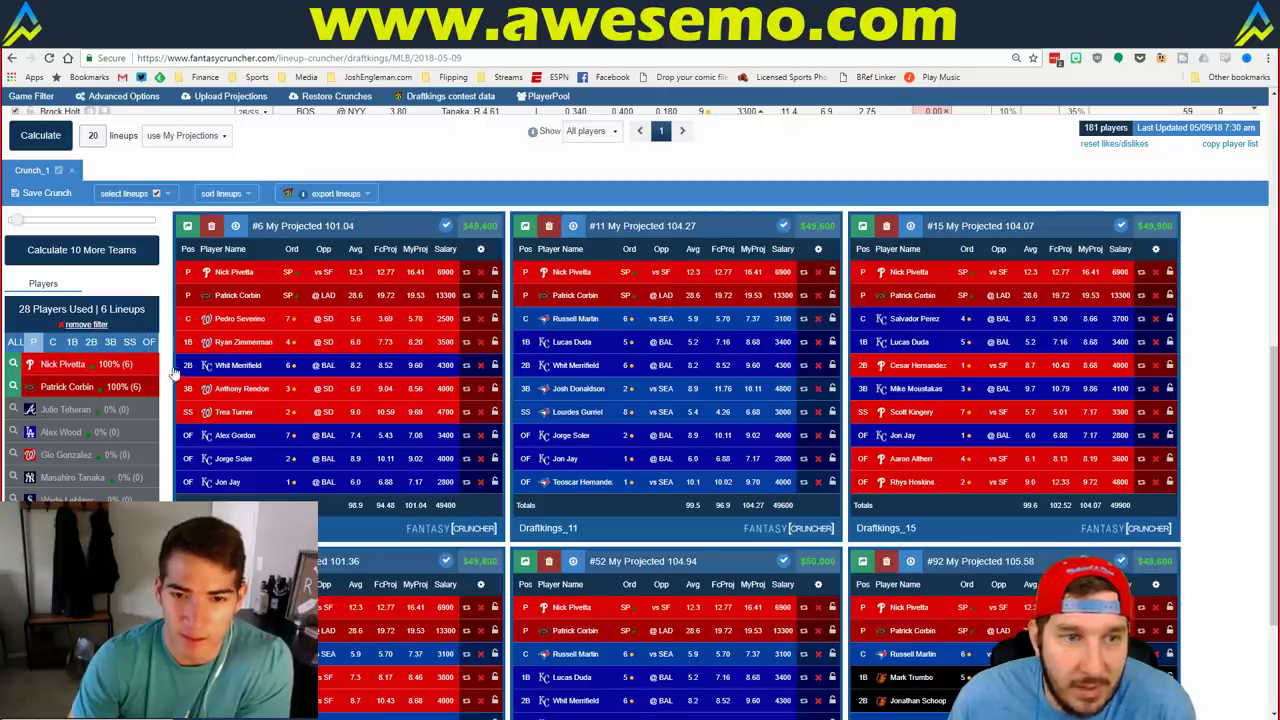
- Replace the pitcher filter with Alex Wood plus Masahiro Tanaka and examine the matching lineups
left_click(143, 364)
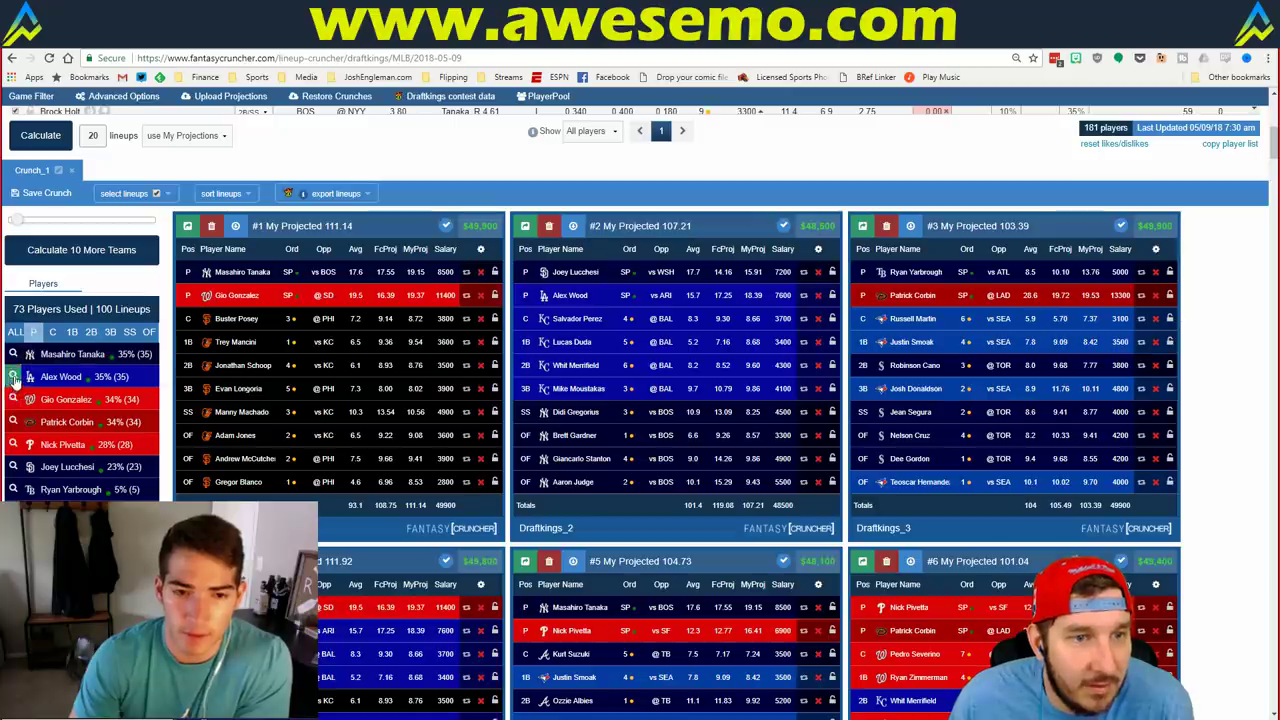
left_click(14, 377)
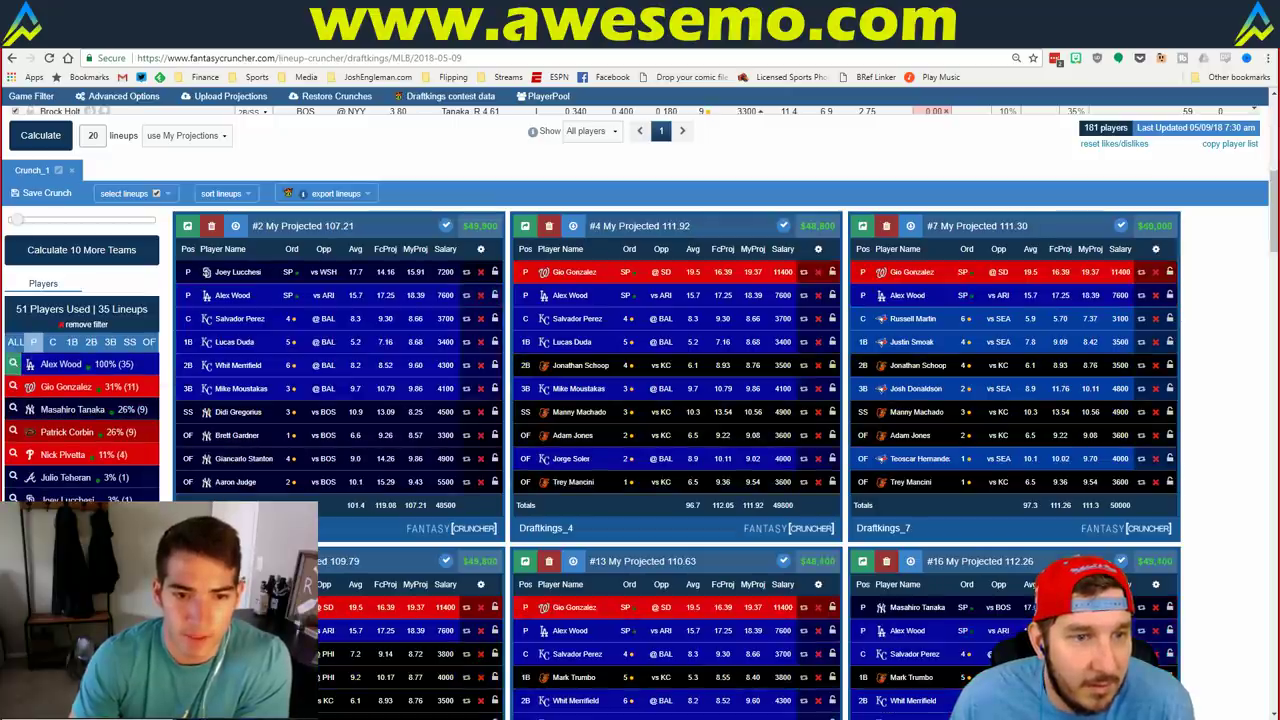
key("alt+Tab")
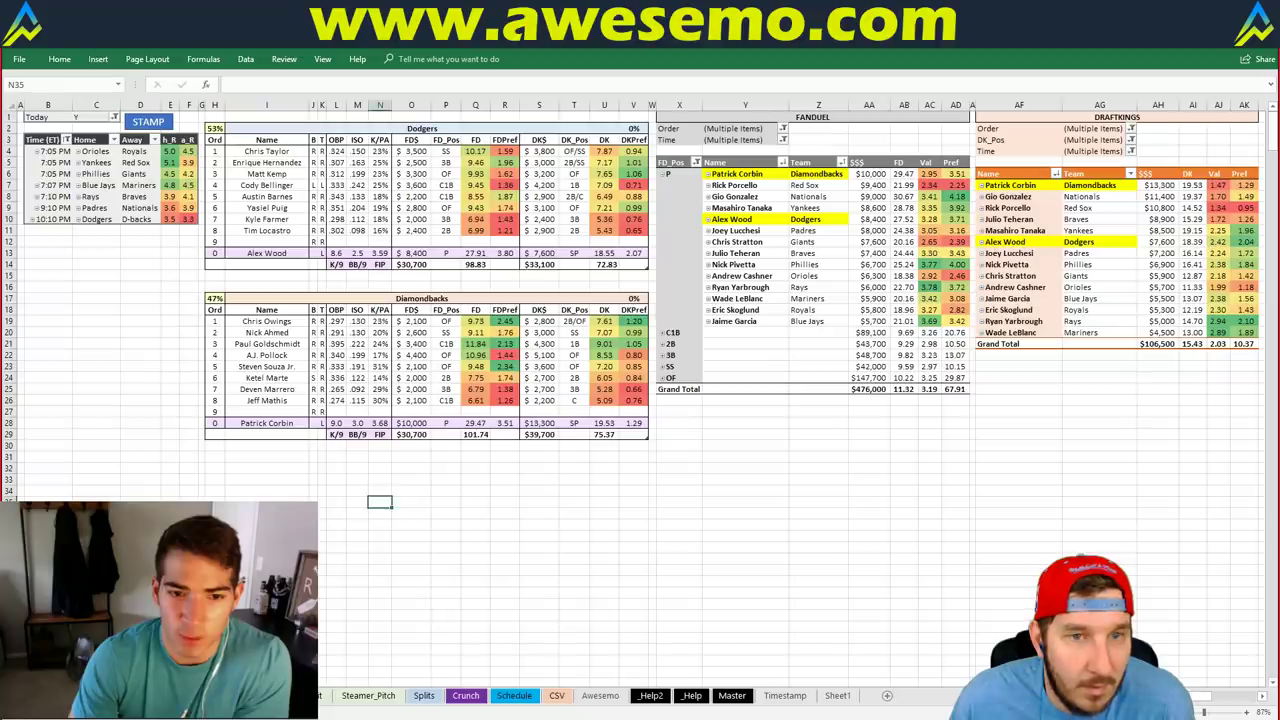
key("alt+Tab")
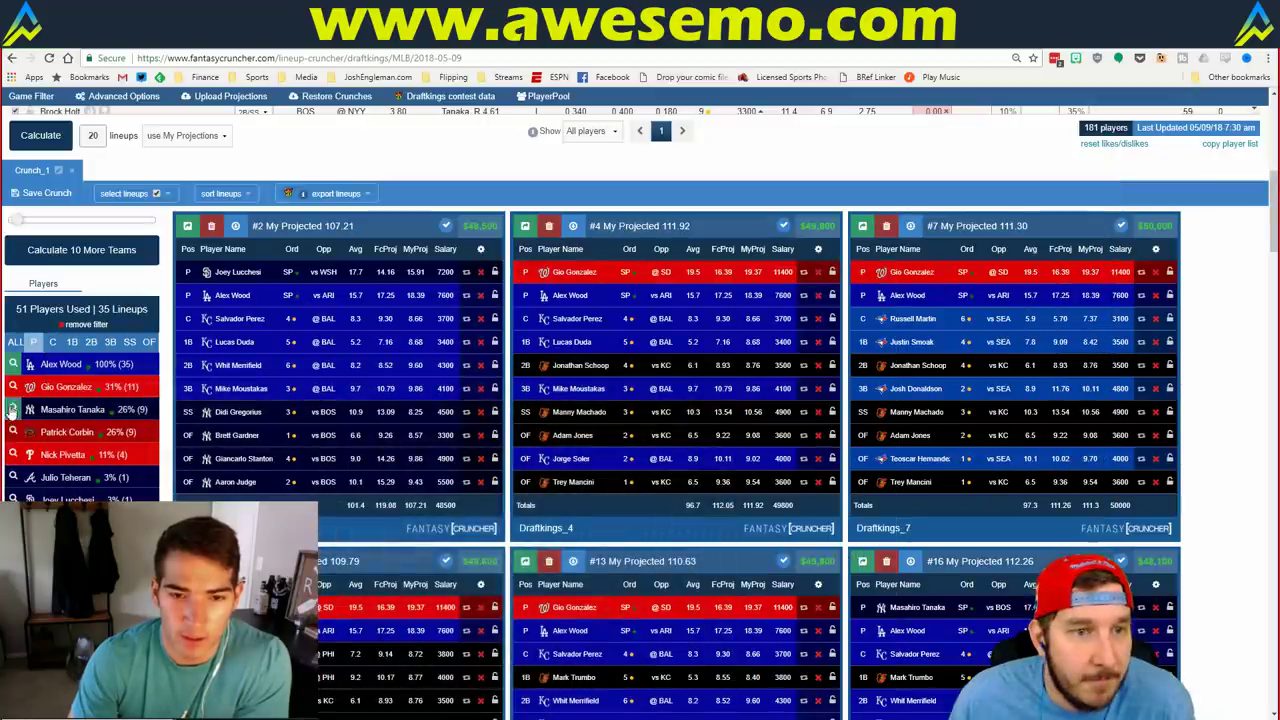
left_click(13, 409)
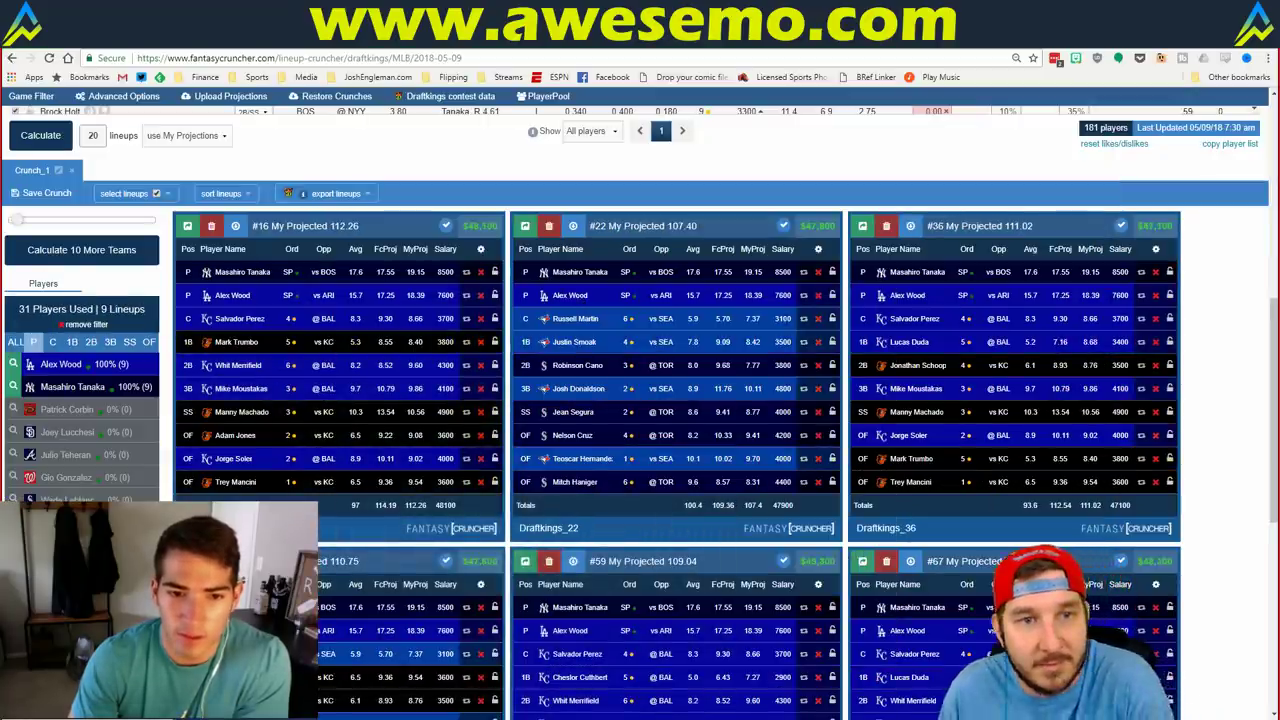
scroll(13, 409, "down", 1)
scroll(640, 400, "up", 1)
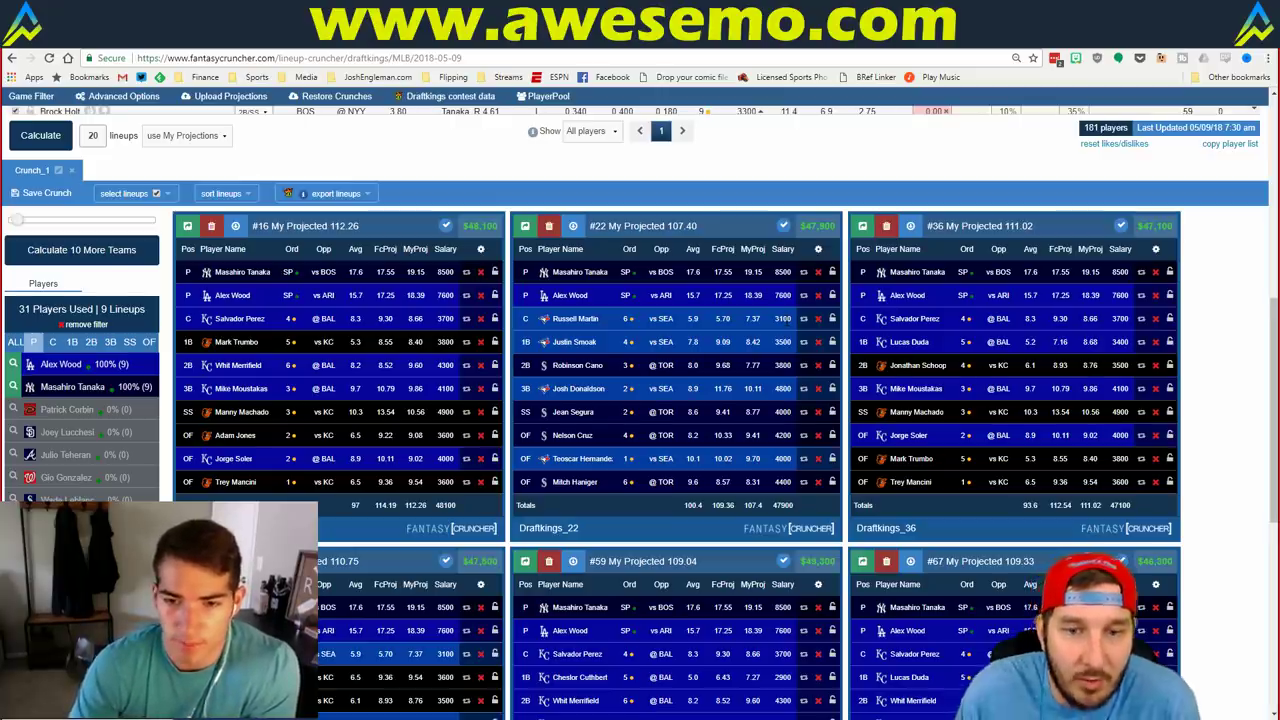
scroll(640, 412, "down", 3)
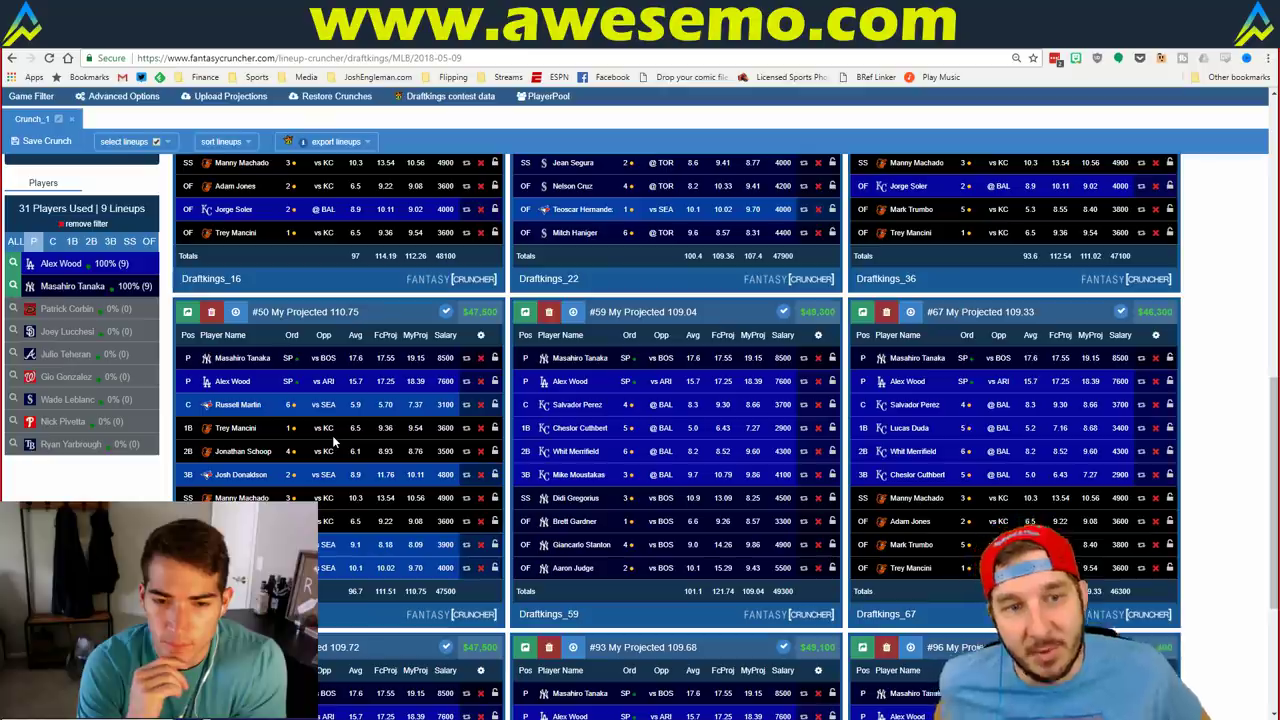
- Check the game filter, remove the pitcher filter from the lineups, and switch back to the Excel projection workbook
left_click(31, 96)
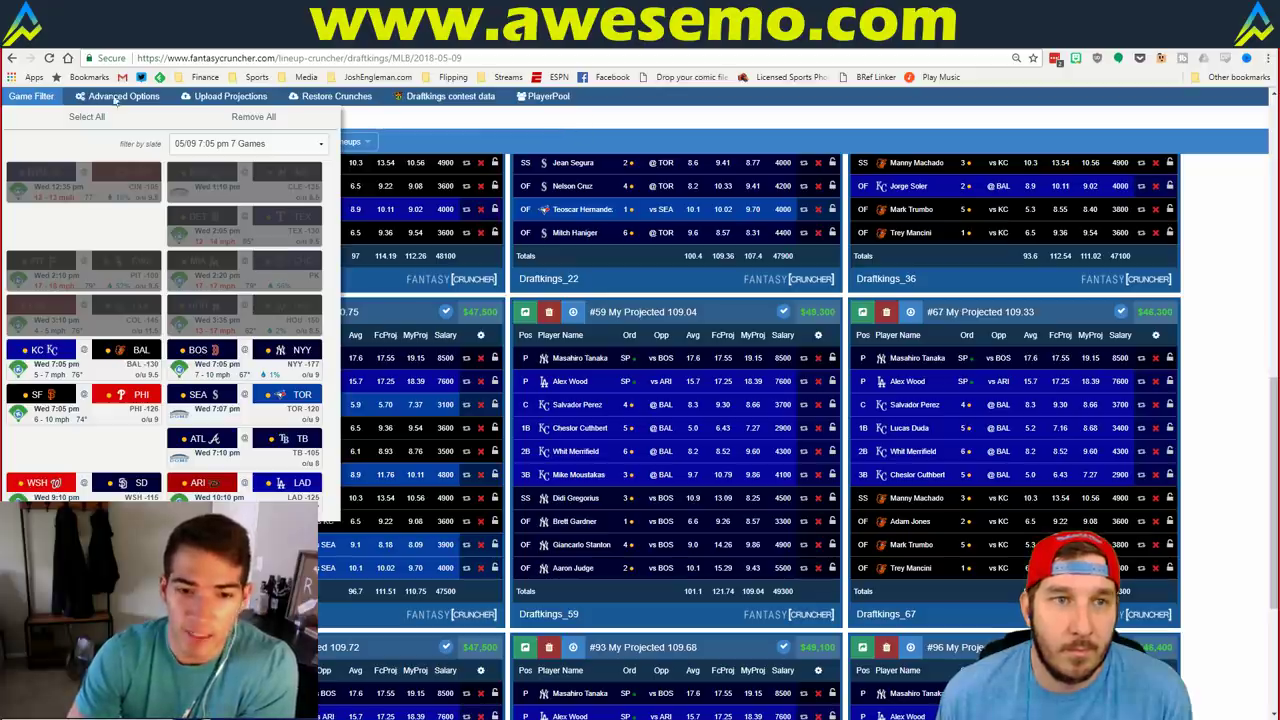
left_click(547, 126)
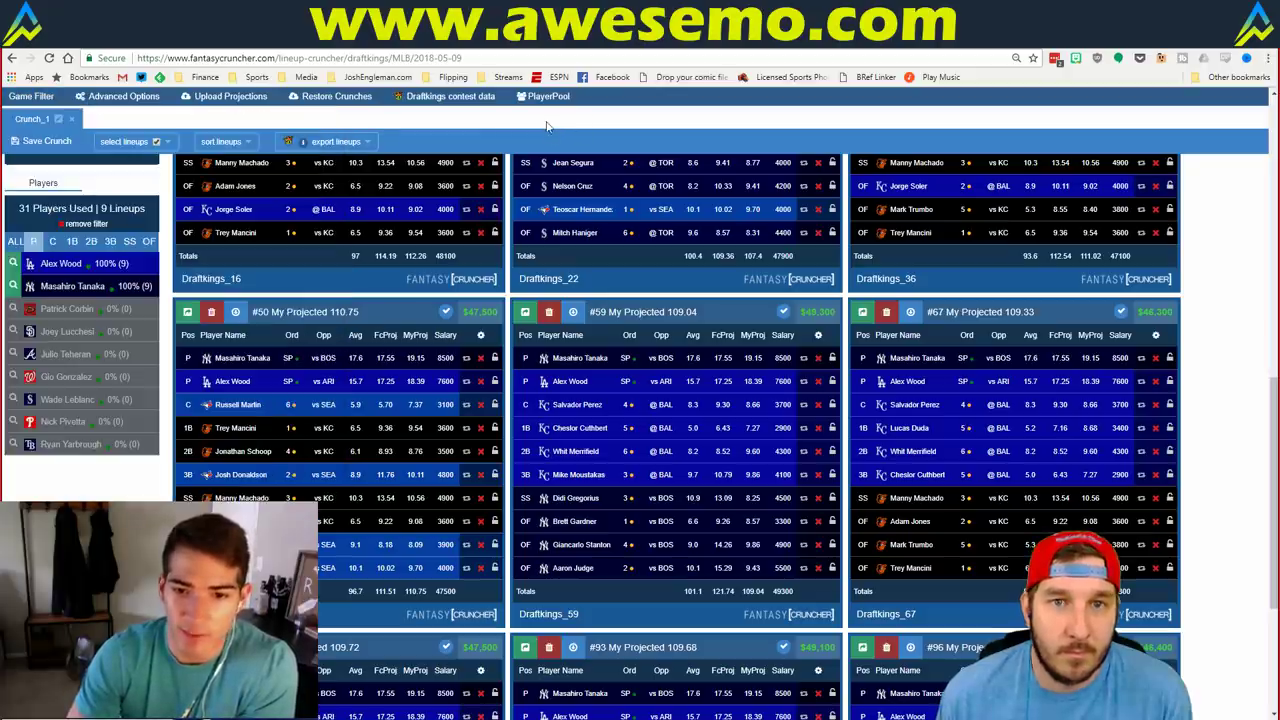
left_click(99, 226)
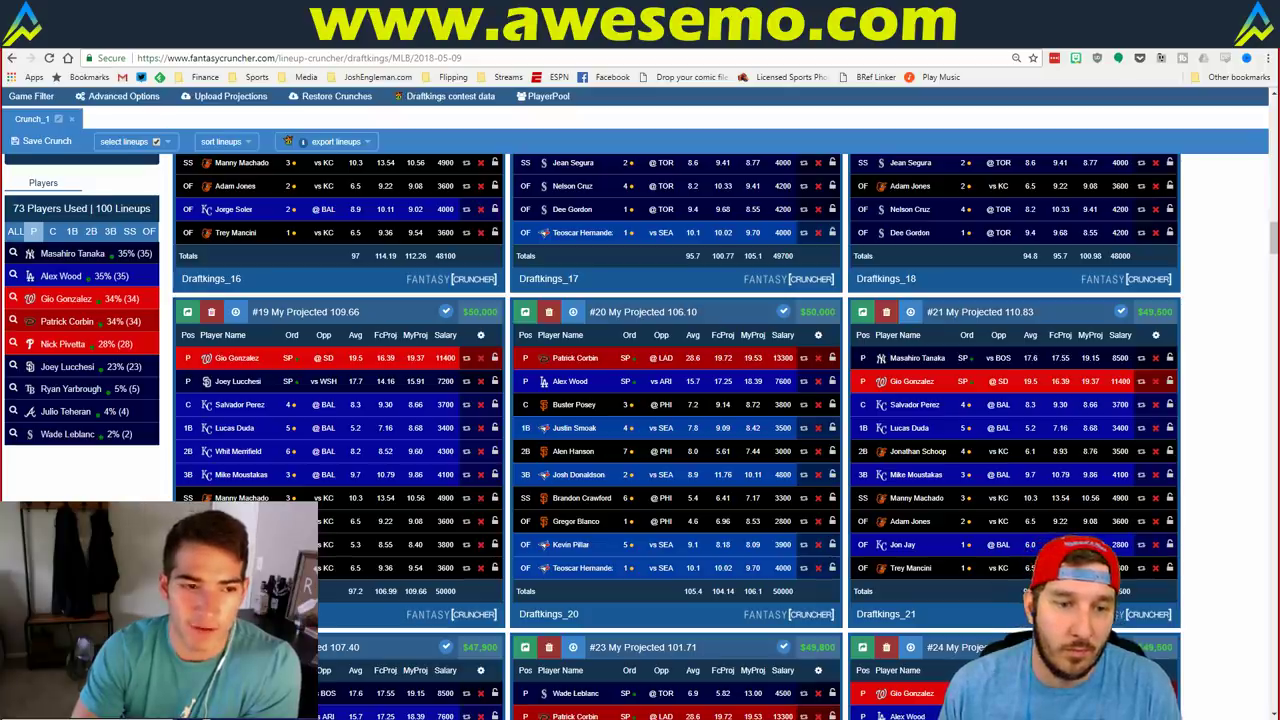
key("alt+Tab")
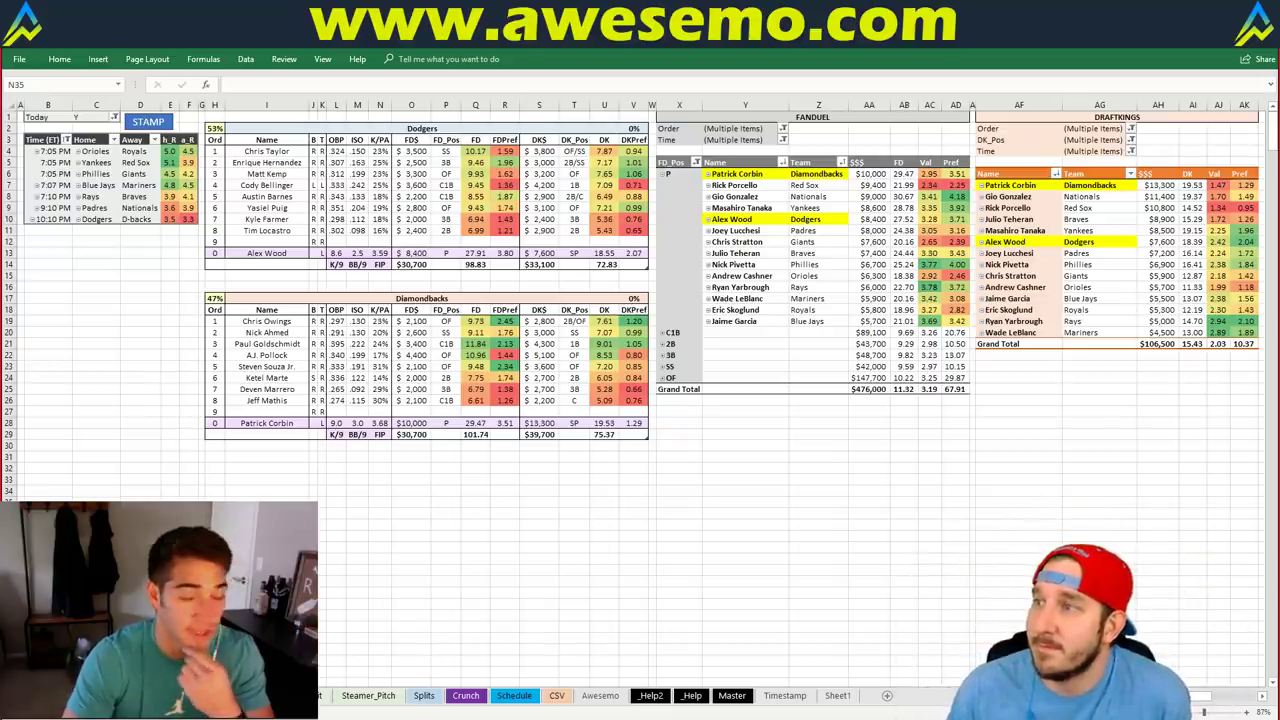
left_click(380, 502)
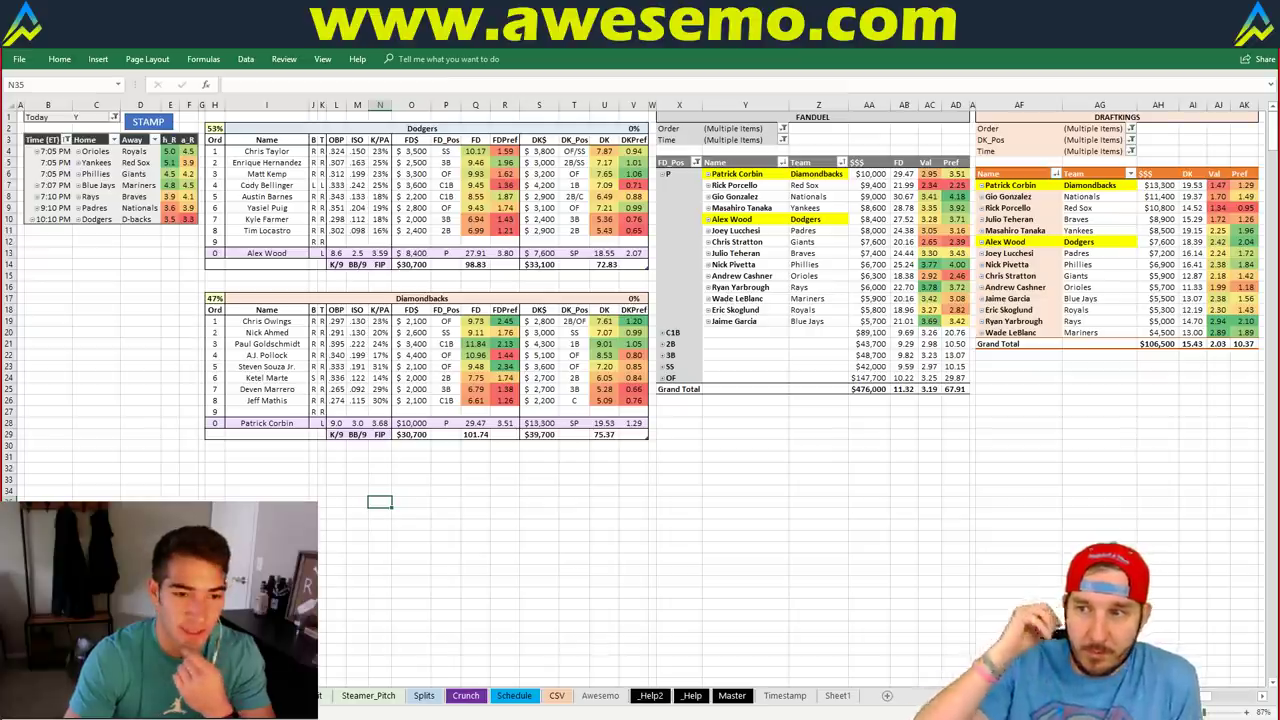
left_click(818, 411)
left_click(672, 414)
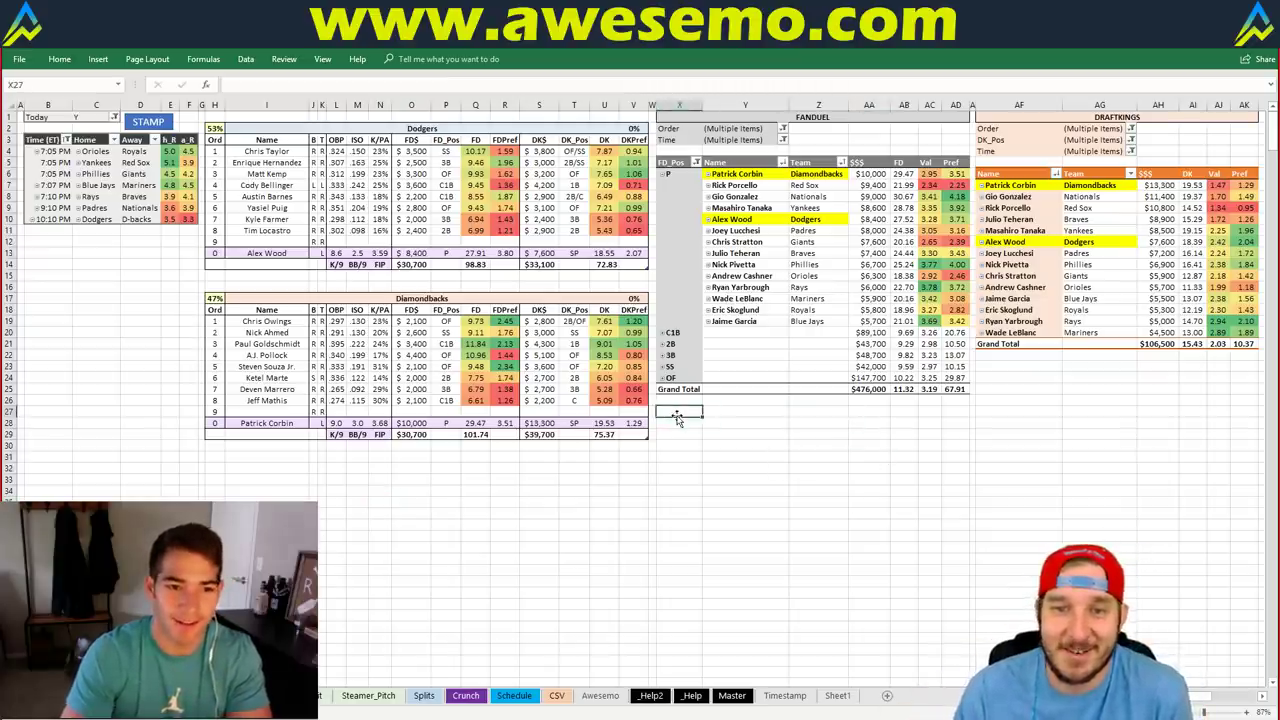
left_click(737, 418)
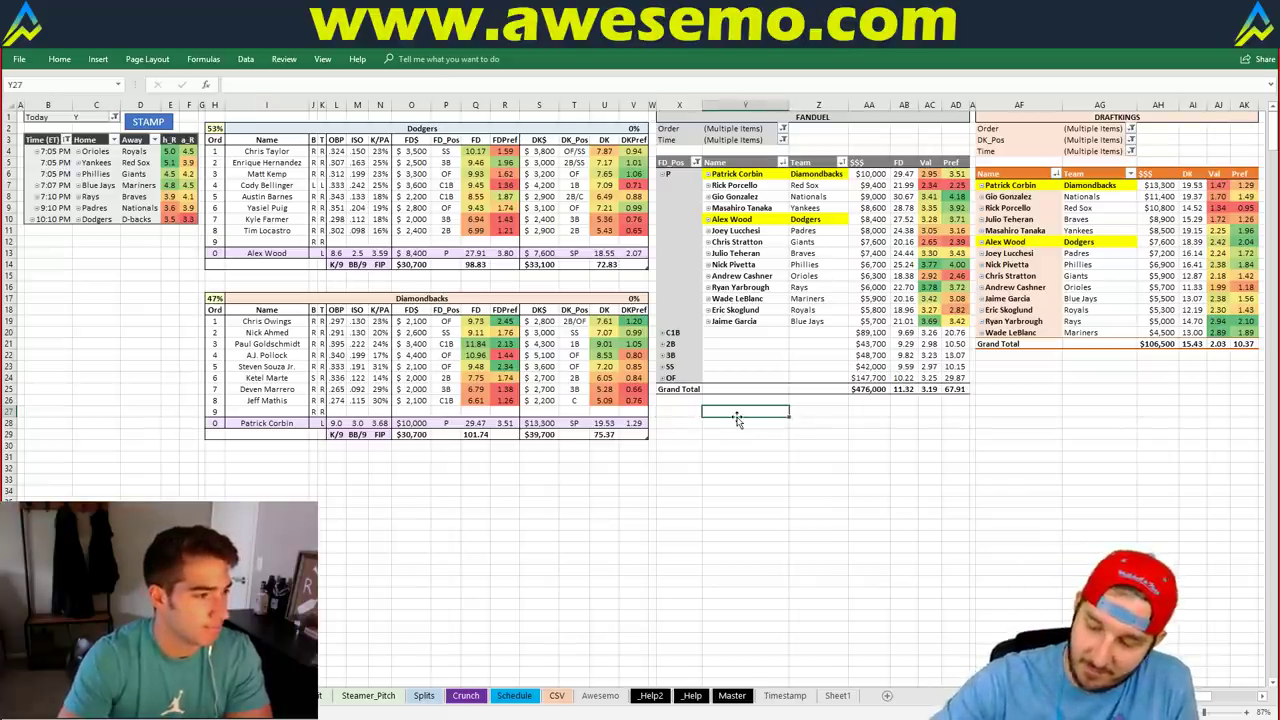
left_click(743, 490)
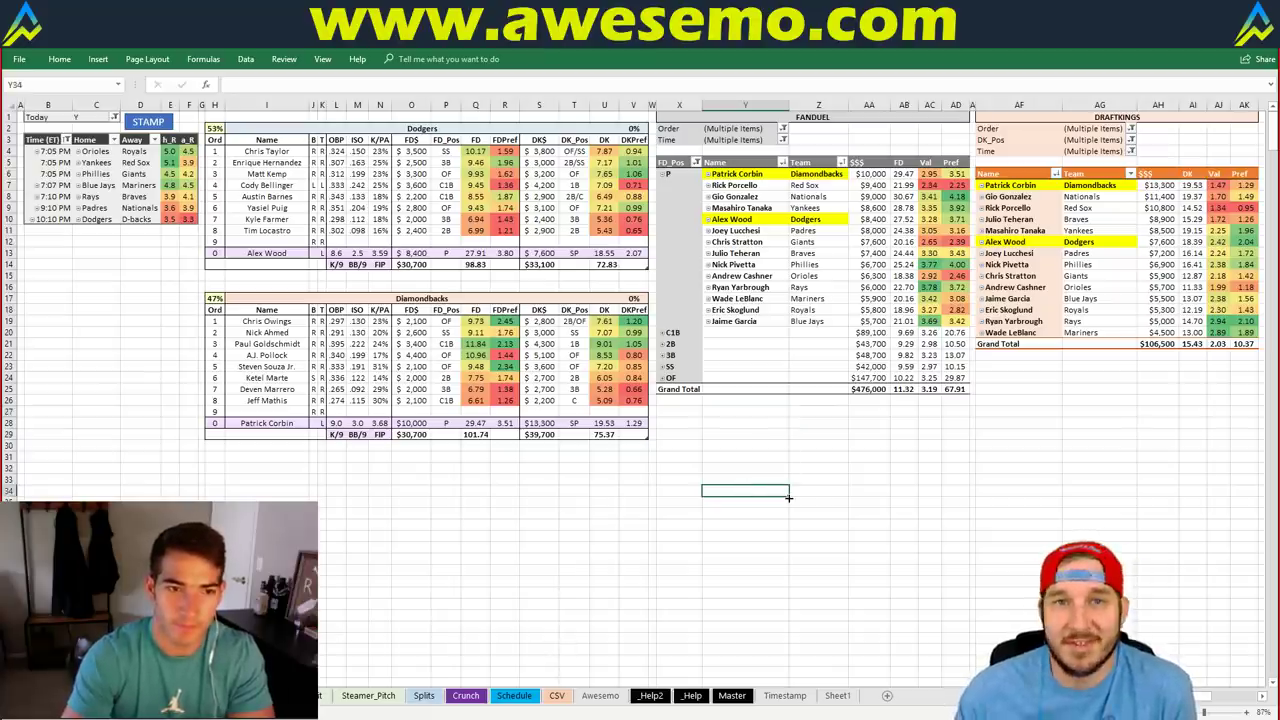